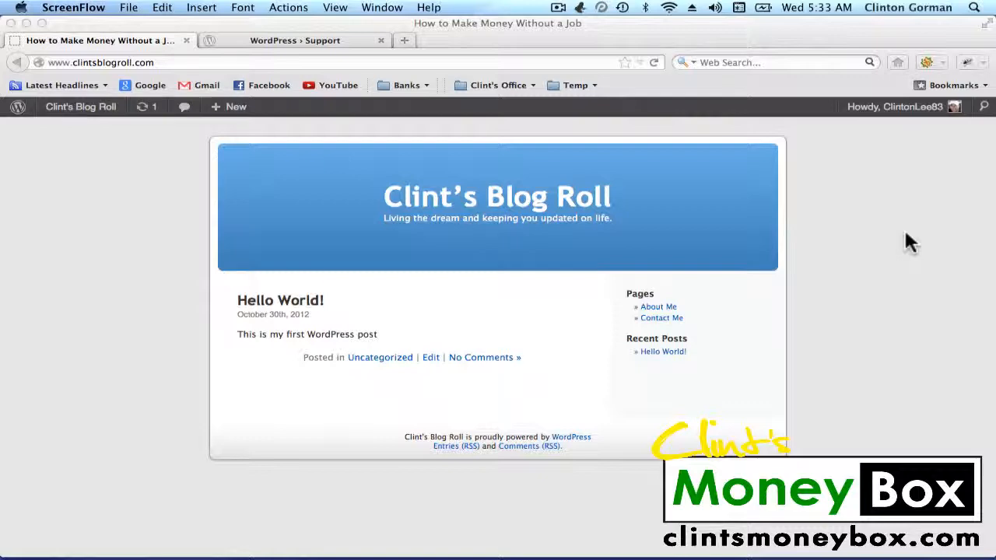
Step: Look over the WordPress.org support forums page and return to the blog's home page
{"action": "left_click", "coordinate": [241, 40]}
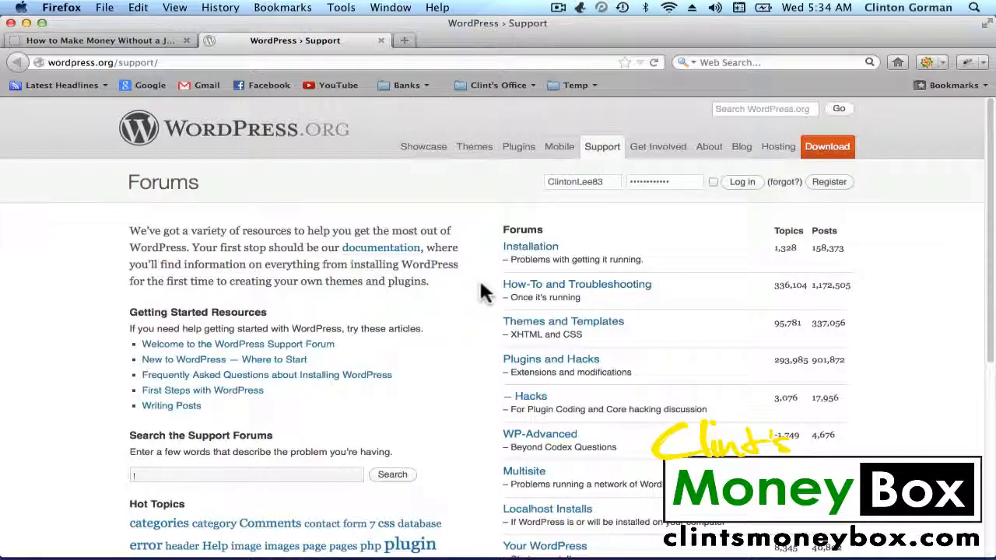
{"action": "scroll", "coordinate": [481, 290], "scroll_direction": "down", "scroll_amount": 3}
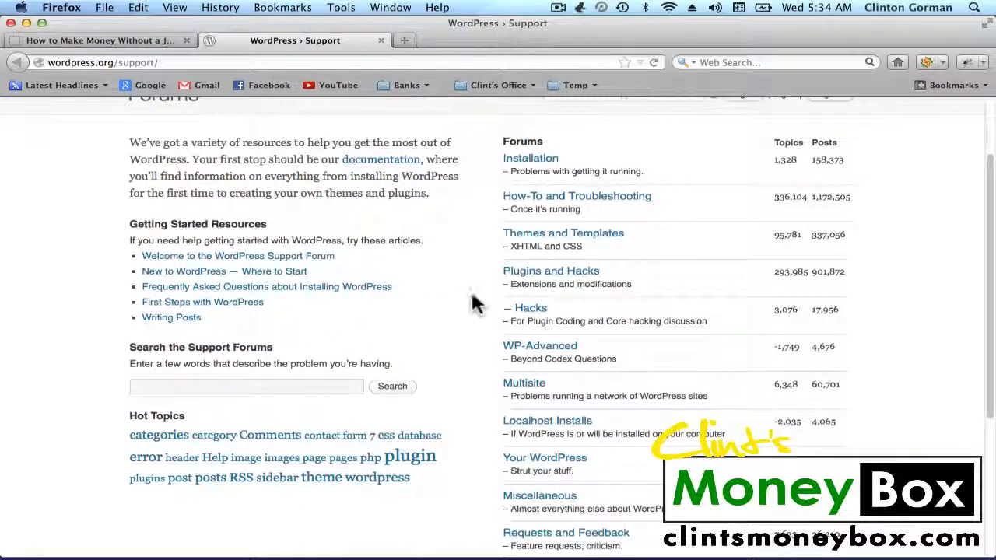
{"action": "scroll", "coordinate": [481, 303], "scroll_direction": "up", "scroll_amount": 3}
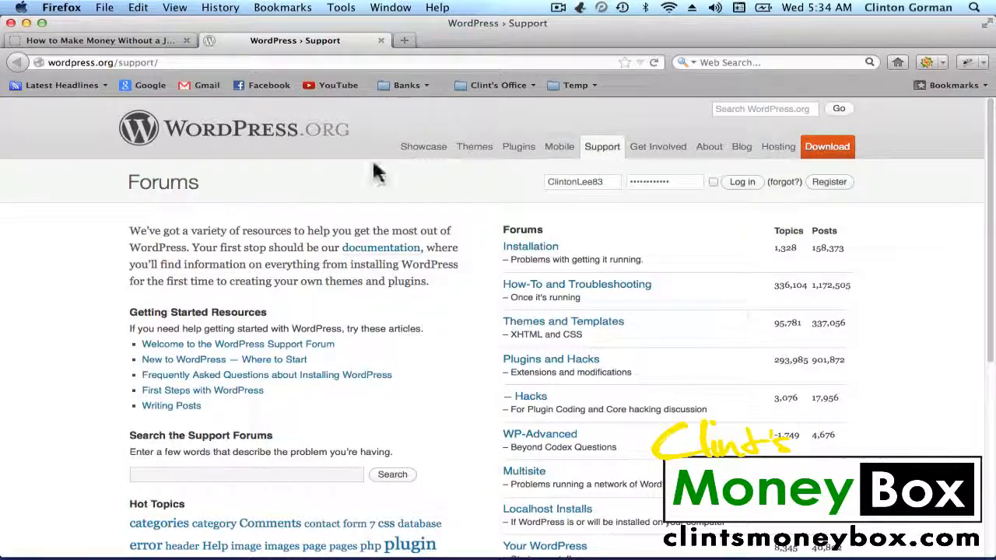
{"action": "left_click", "coordinate": [103, 39]}
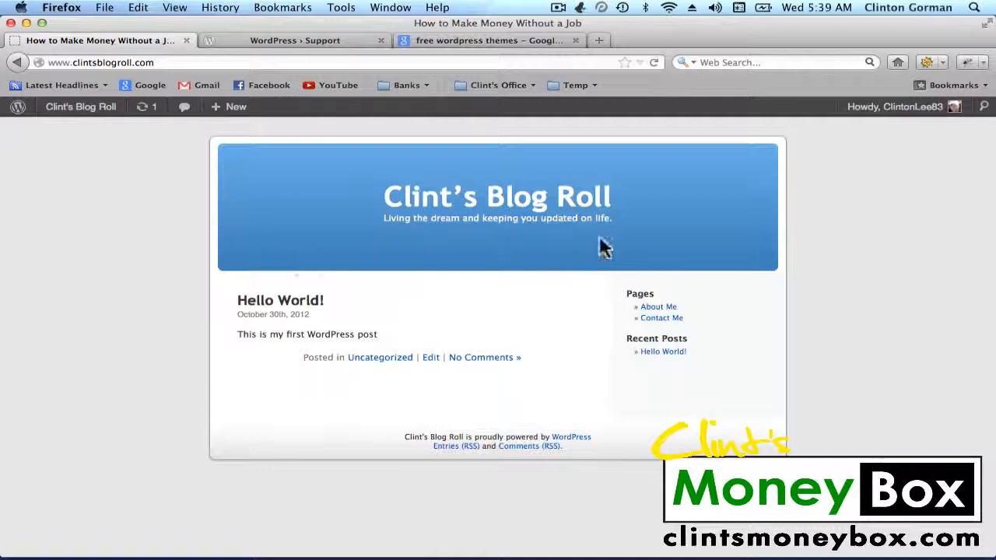
Step: Browse the image results for free WordPress themes and open the website offering the green wood theme with the boat photo
{"action": "left_click", "coordinate": [510, 43]}
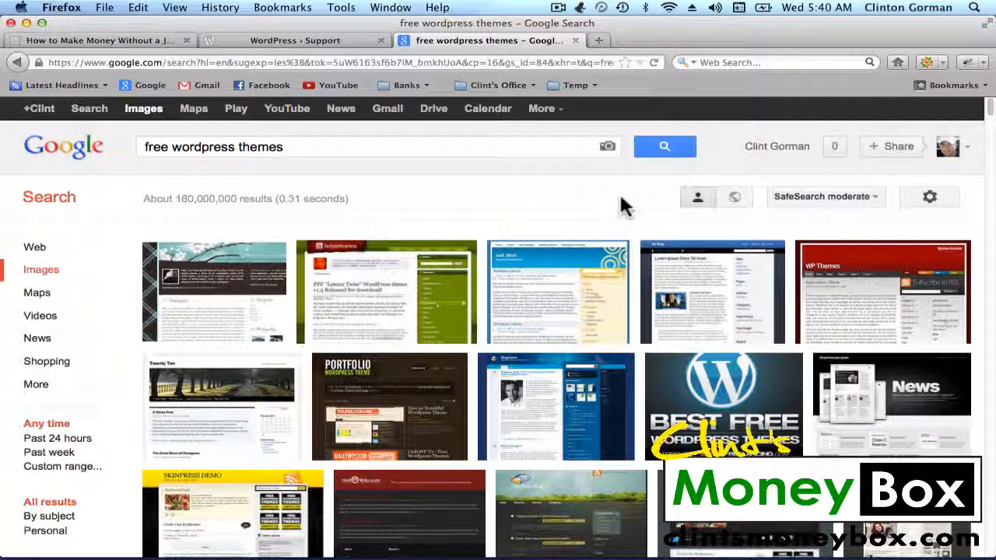
{"action": "scroll", "coordinate": [623, 206], "scroll_direction": "down", "scroll_amount": 15}
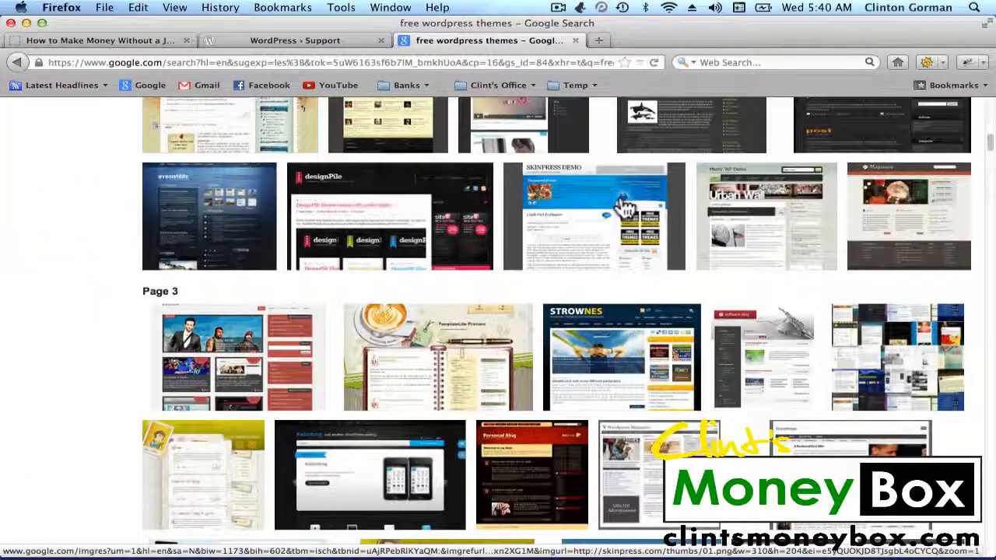
{"action": "scroll", "coordinate": [623, 206], "scroll_direction": "down", "scroll_amount": 10}
{"action": "scroll", "coordinate": [622, 206], "scroll_direction": "up", "scroll_amount": 3}
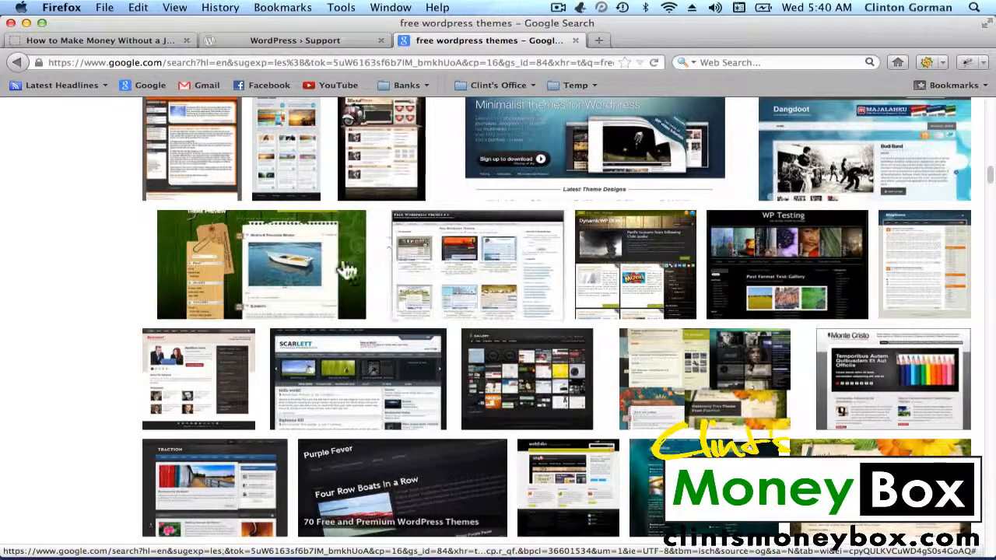
{"action": "mouse_move", "coordinate": [327, 271]}
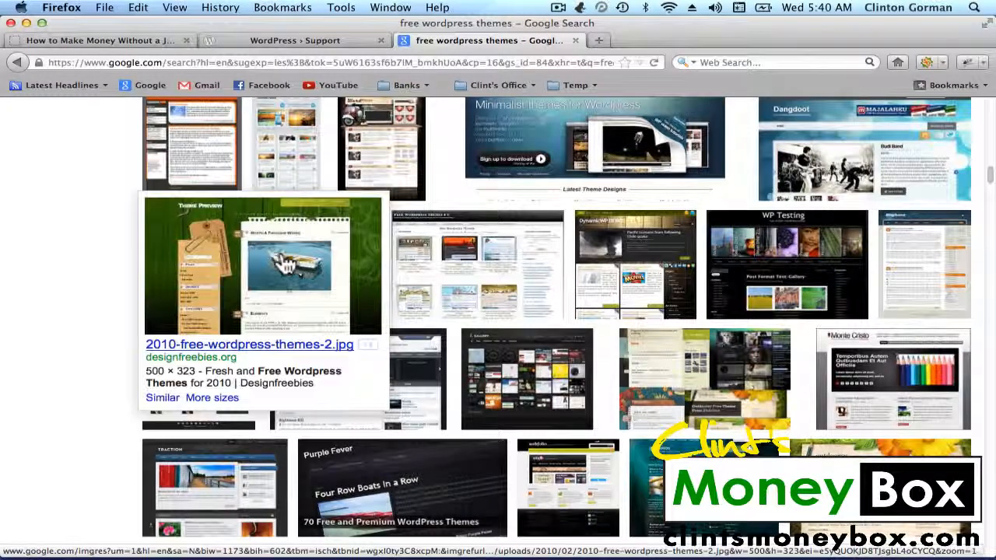
{"action": "left_click", "coordinate": [261, 255]}
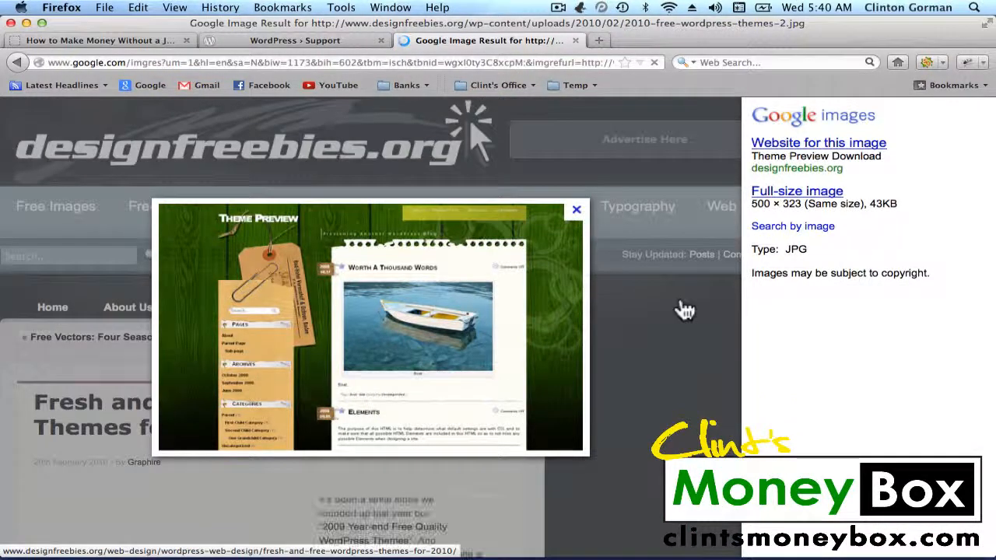
{"action": "left_click", "coordinate": [634, 340]}
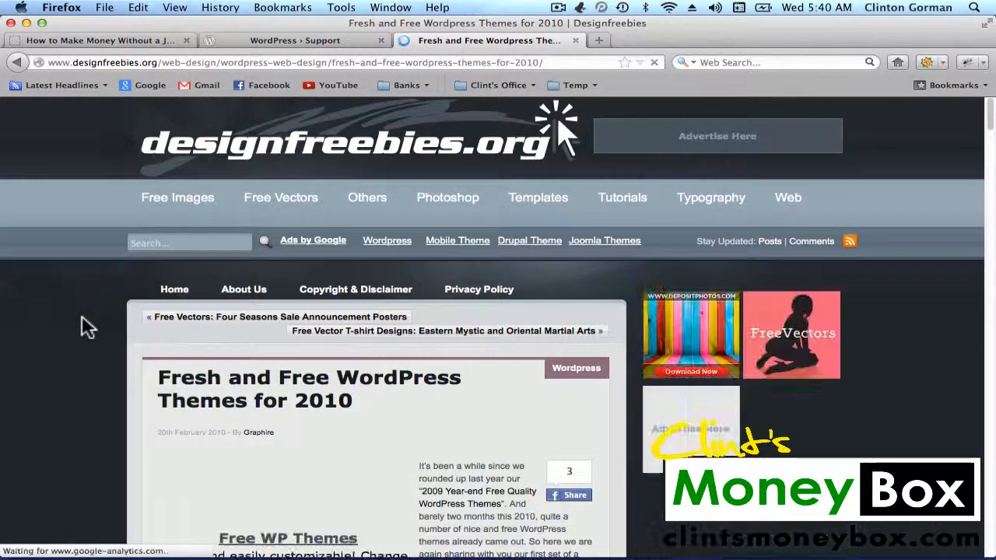
Step: Find the Comment Central theme in the list, bring up its ZIP download and cancel the download
{"action": "scroll", "coordinate": [87, 327], "scroll_direction": "down", "scroll_amount": 5}
{"action": "scroll", "coordinate": [82, 316], "scroll_direction": "down", "scroll_amount": 2}
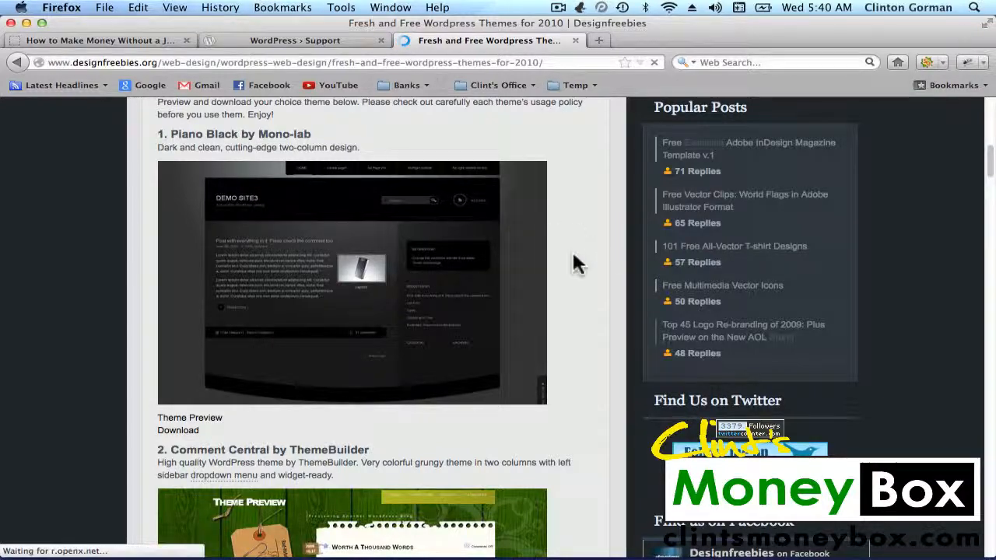
{"action": "scroll", "coordinate": [576, 263], "scroll_direction": "down", "scroll_amount": 12}
{"action": "scroll", "coordinate": [576, 264], "scroll_direction": "up", "scroll_amount": 10}
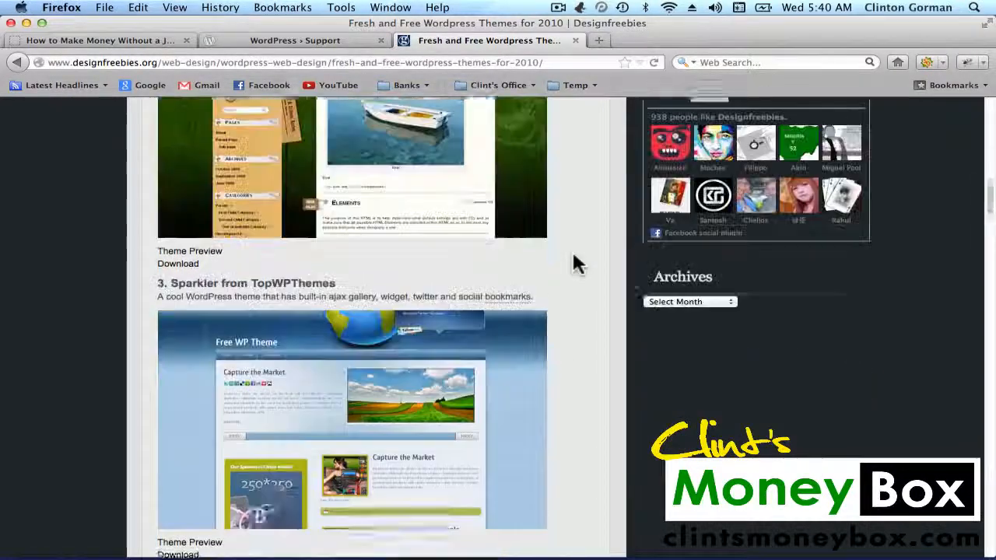
{"action": "scroll", "coordinate": [576, 263], "scroll_direction": "down", "scroll_amount": 2}
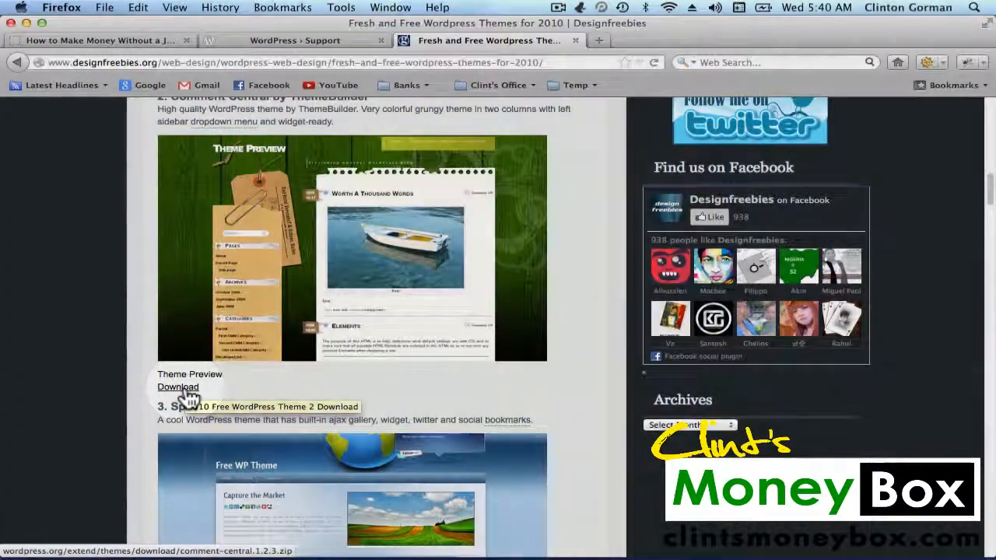
{"action": "left_click", "coordinate": [186, 391]}
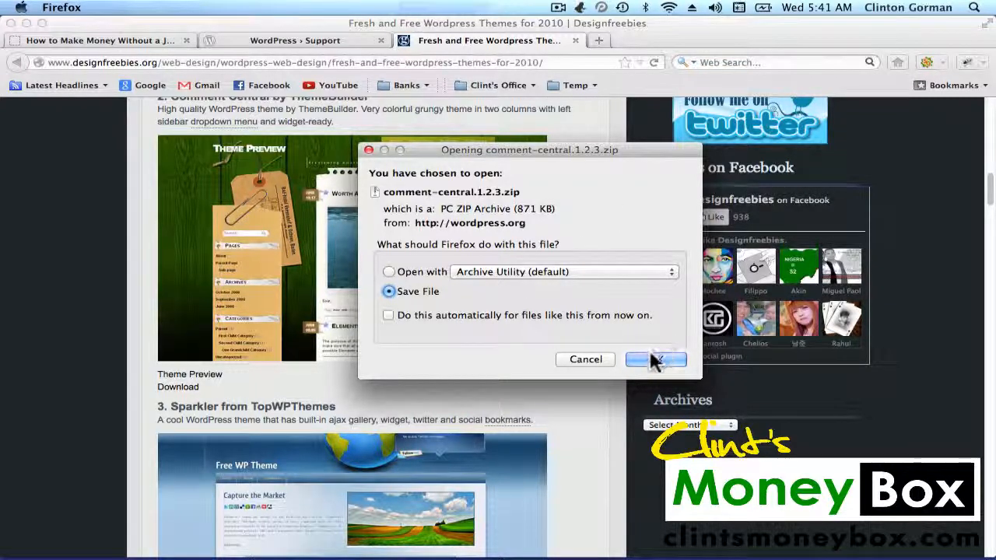
{"action": "left_click", "coordinate": [595, 360]}
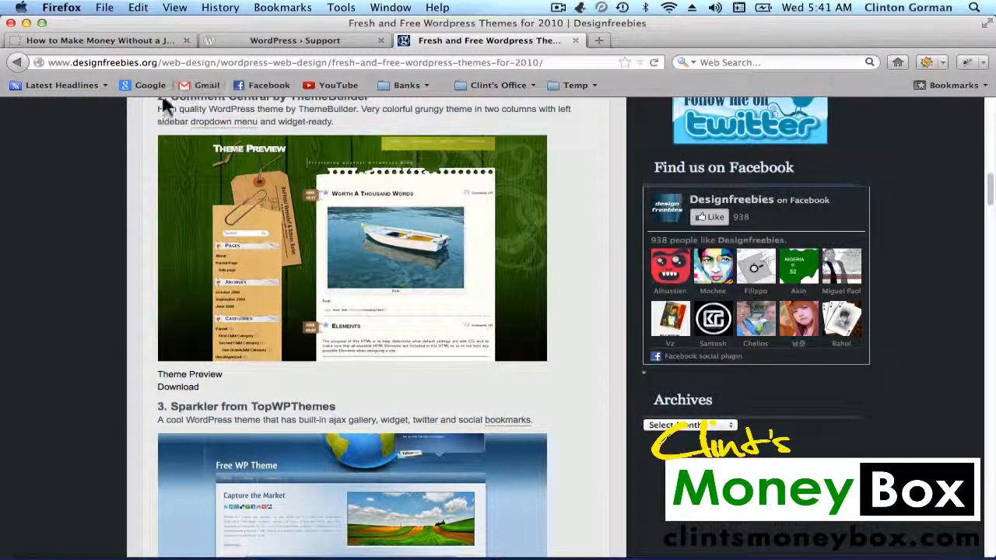
Step: Search Google for "daily notes theme" and show the image results
{"action": "left_click", "coordinate": [144, 86]}
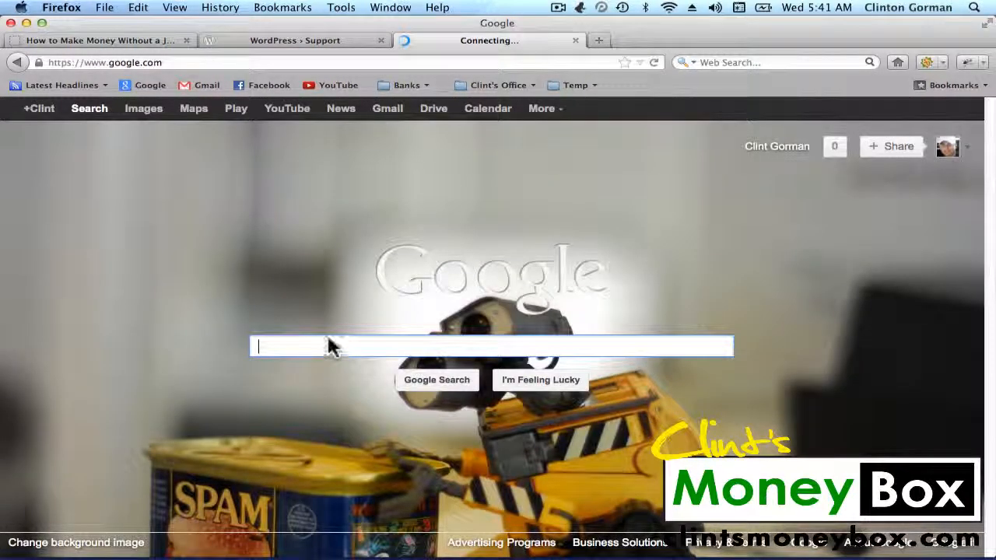
{"action": "type", "text": "d"}
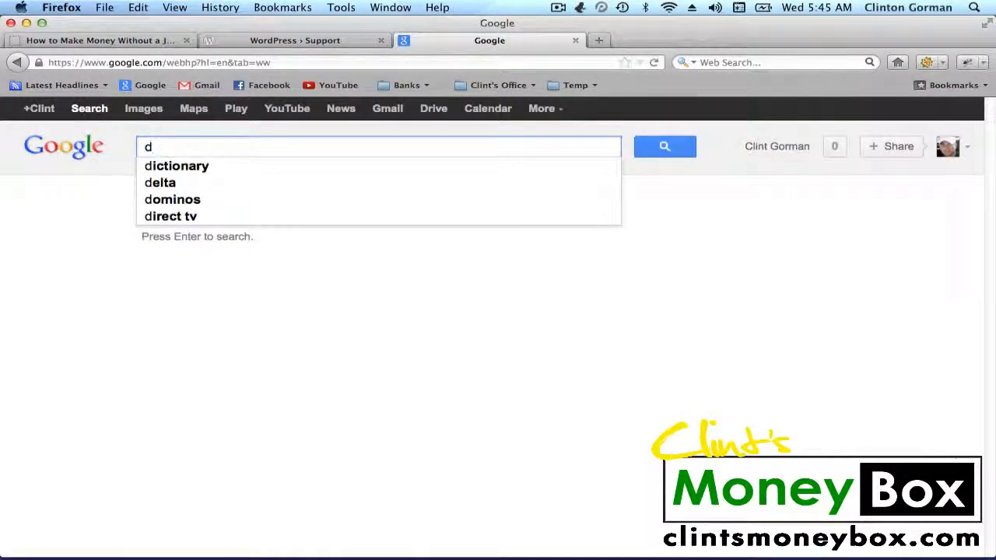
{"action": "type", "text": "aily note"}
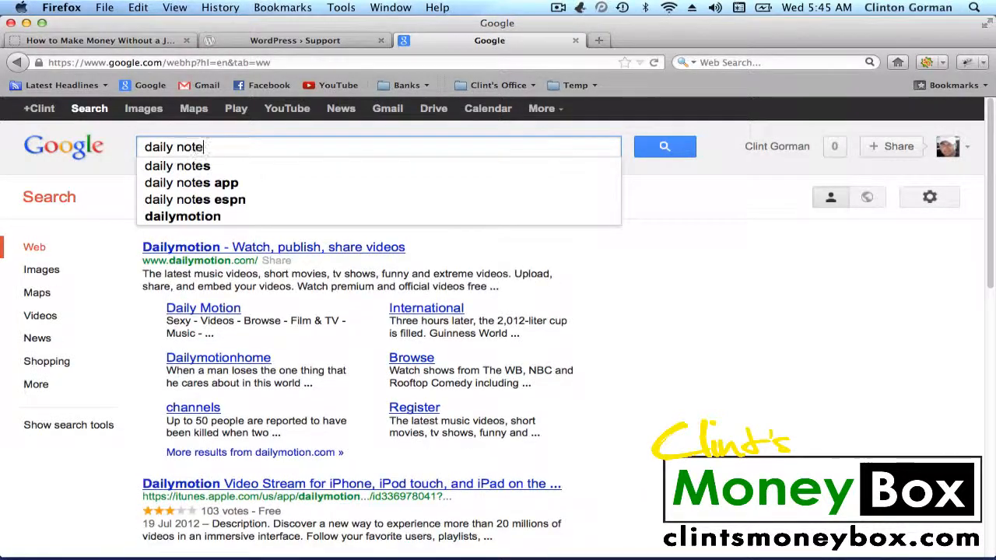
{"action": "type", "text": "s theme"}
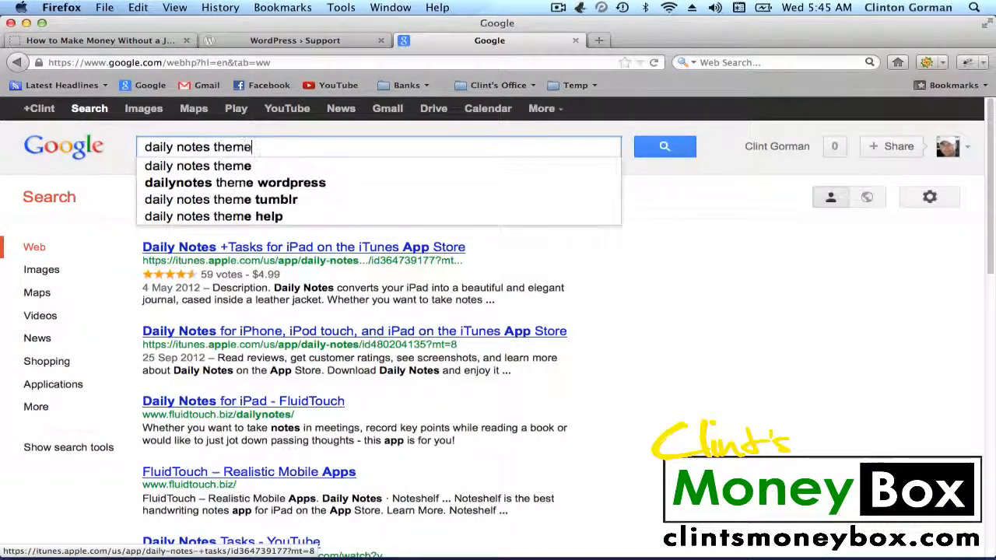
{"action": "left_click", "coordinate": [663, 146]}
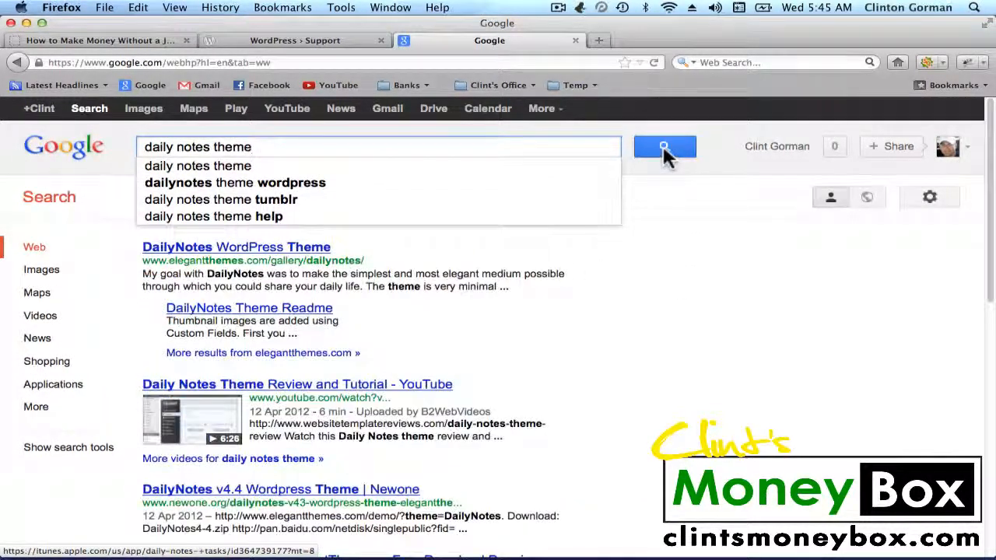
{"action": "left_click", "coordinate": [146, 122]}
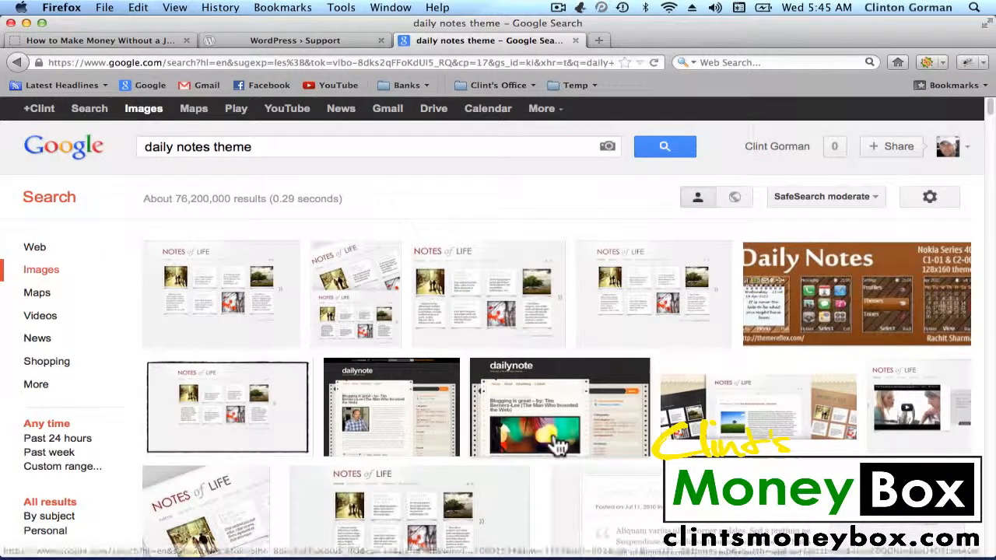
Step: Open the DailyNotes WordPress Theme page from the dailynote image result and save the theme file dailynotes.zip
{"action": "mouse_move", "coordinate": [557, 443]}
{"action": "left_click", "coordinate": [415, 407]}
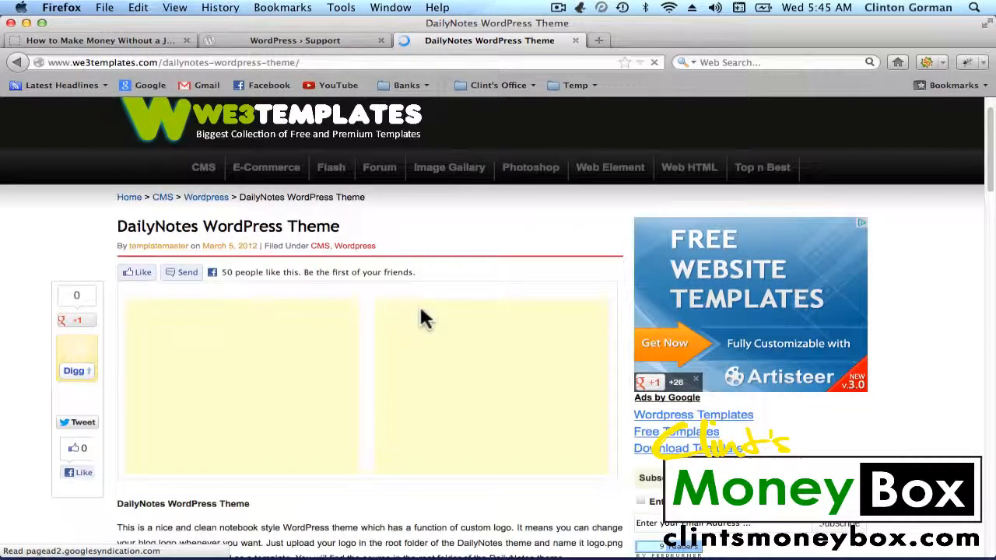
{"action": "scroll", "coordinate": [421, 311], "scroll_direction": "down", "scroll_amount": 5}
{"action": "scroll", "coordinate": [420, 311], "scroll_direction": "down", "scroll_amount": 4}
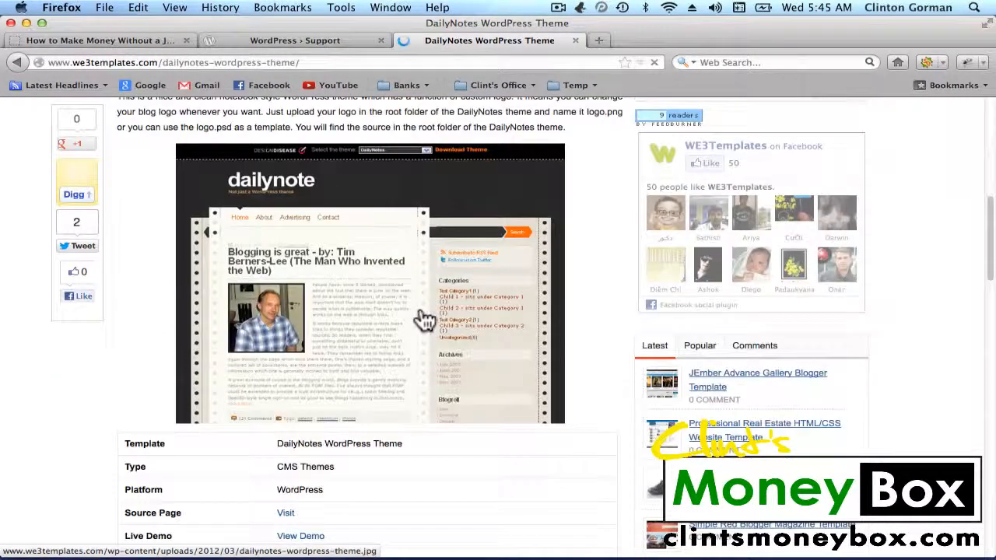
{"action": "scroll", "coordinate": [423, 315], "scroll_direction": "down", "scroll_amount": 4}
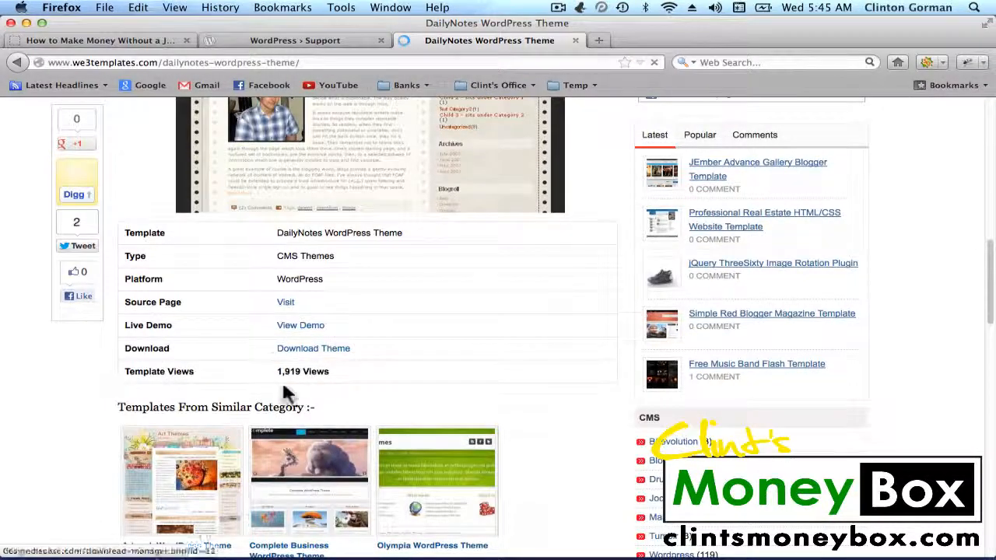
{"action": "left_click", "coordinate": [333, 356]}
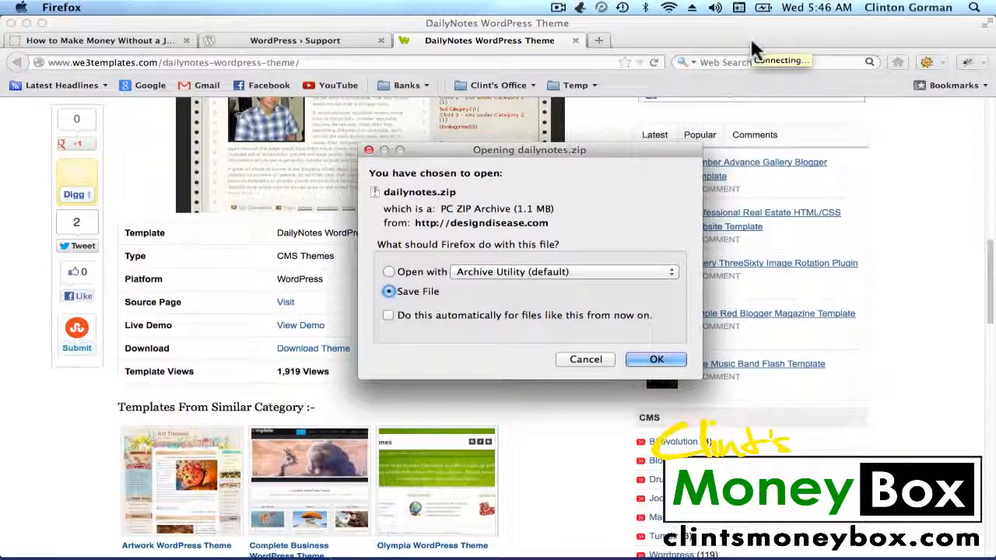
{"action": "left_click", "coordinate": [654, 362]}
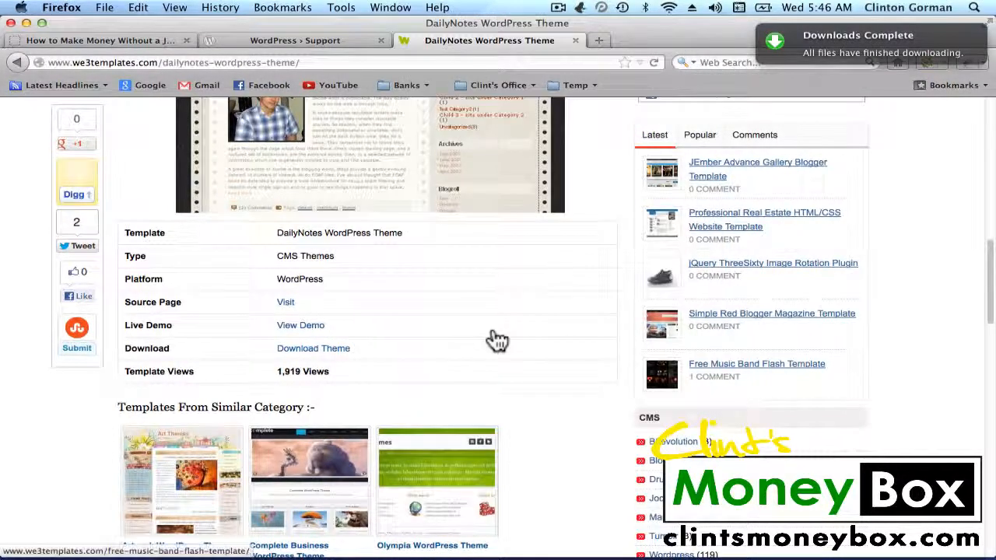
{"action": "left_click", "coordinate": [575, 41]}
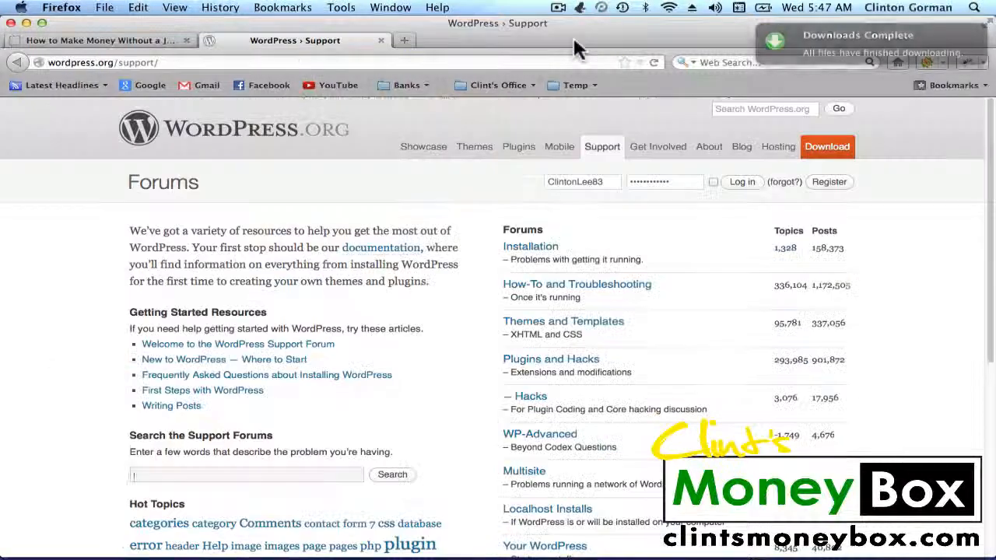
{"action": "left_click", "coordinate": [87, 43]}
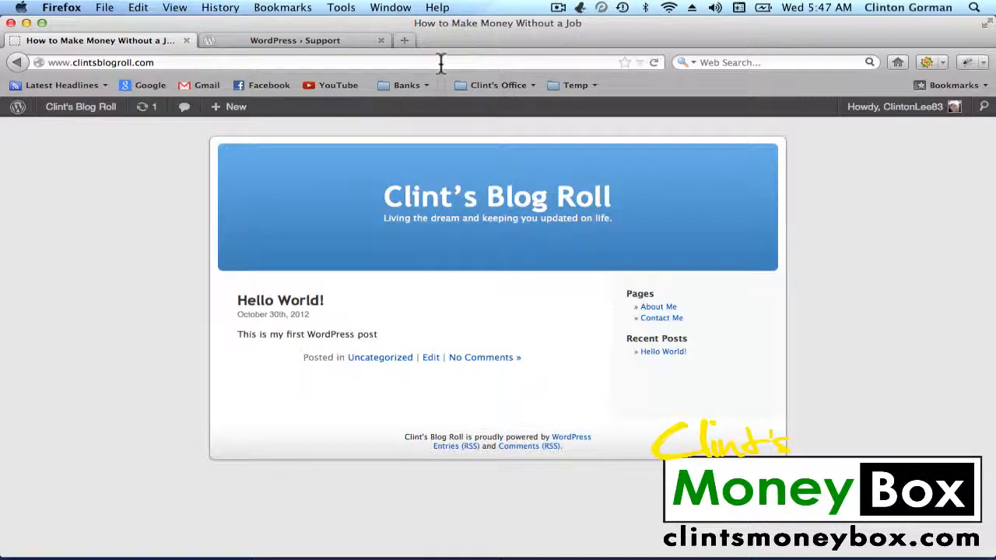
{"action": "left_click", "coordinate": [170, 62]}
{"action": "left_click", "coordinate": [169, 62]}
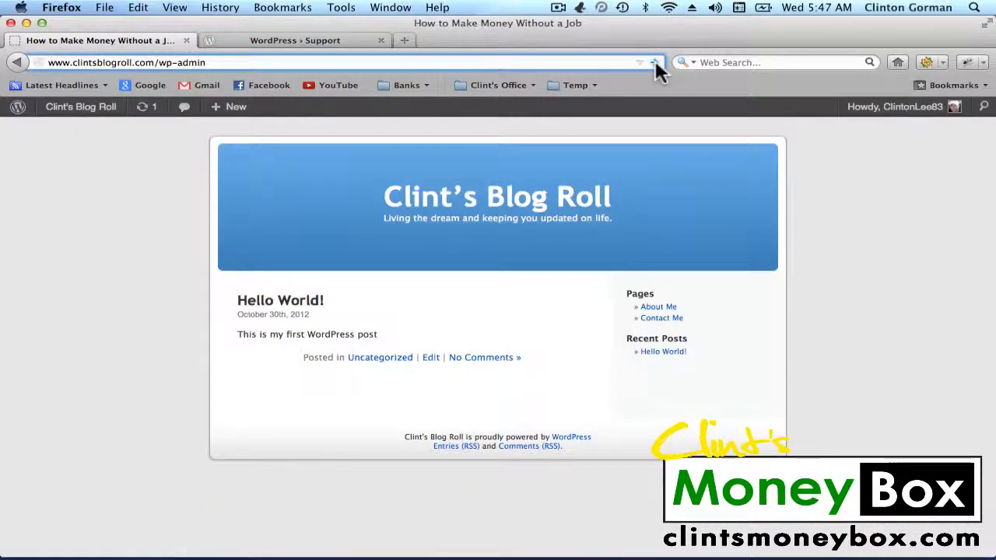
{"action": "left_click", "coordinate": [655, 62]}
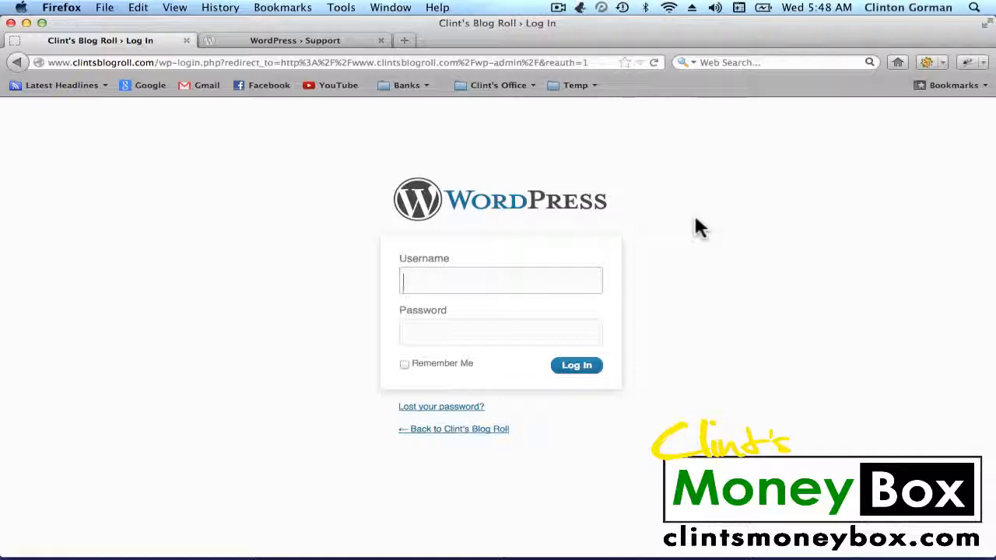
Step: Log in to the blog's WordPress dashboard with the saved account username and password
{"action": "type", "text": "Clgs"}
{"action": "key", "text": "BackSpace"}
{"action": "key", "text": "BackSpace"}
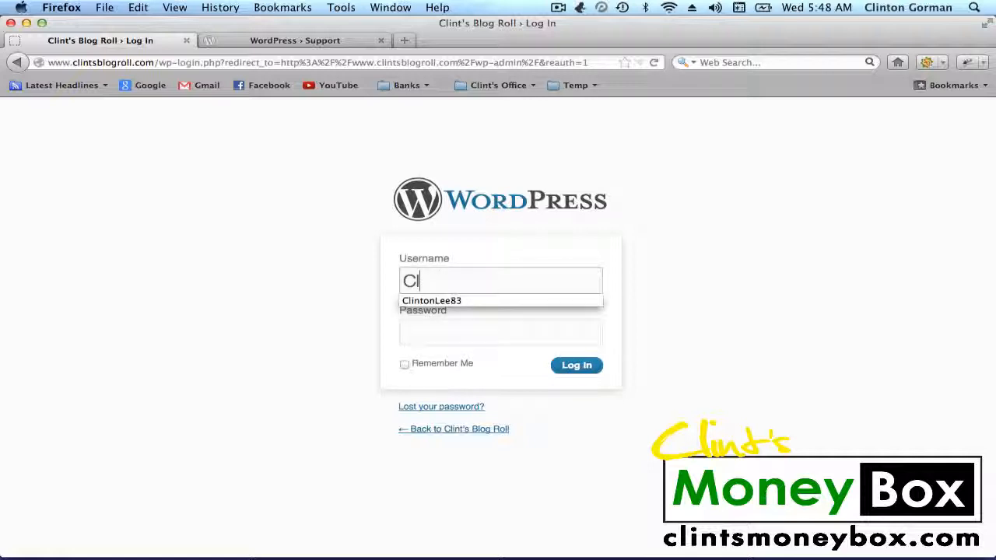
{"action": "left_click", "coordinate": [526, 301]}
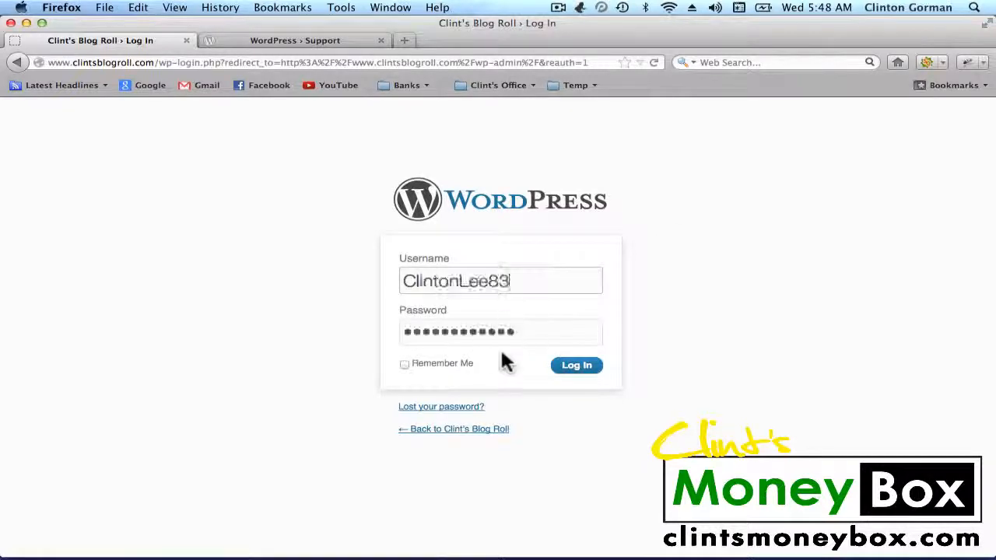
{"action": "left_click", "coordinate": [568, 366]}
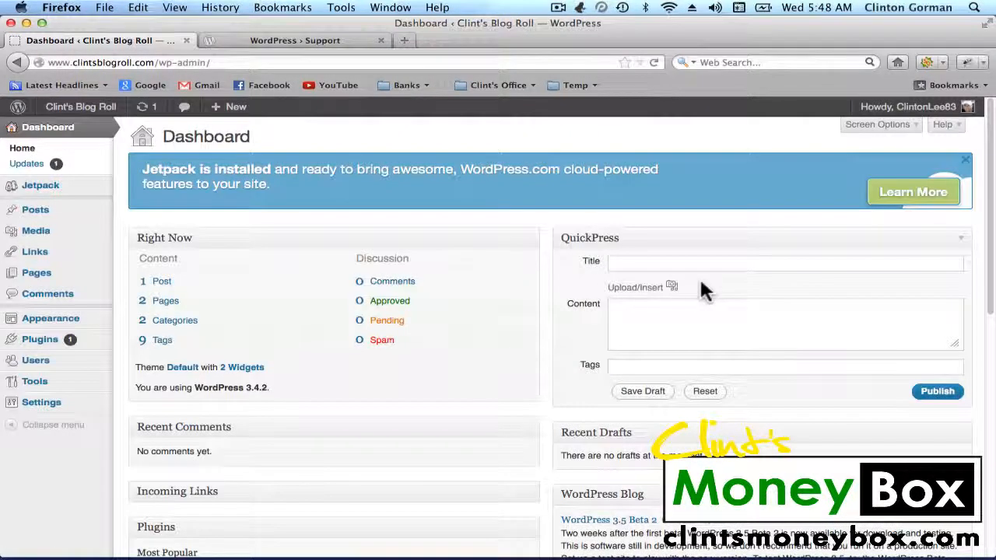
Step: Open the form for uploading a theme in .zip format from the dashboard's theme installer
{"action": "mouse_move", "coordinate": [66, 321]}
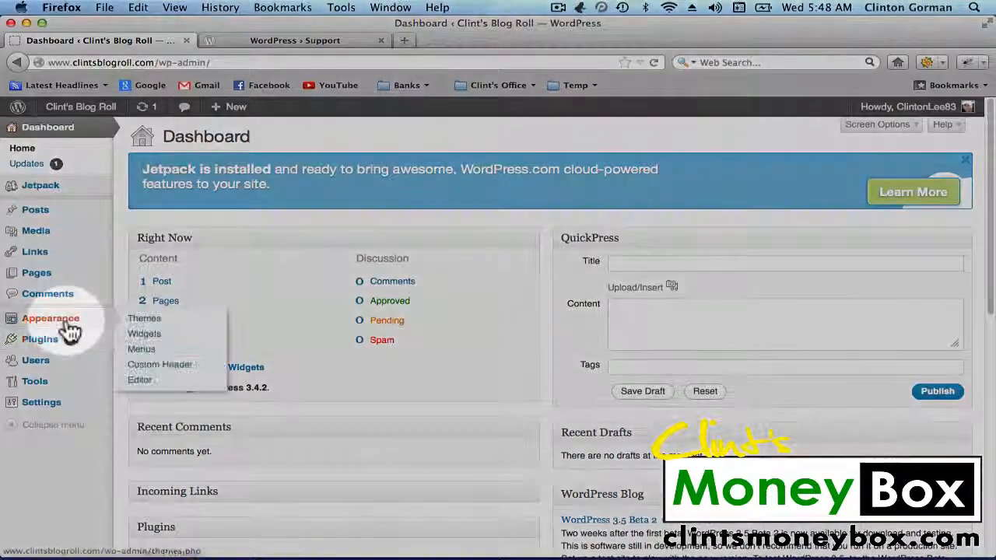
{"action": "left_click", "coordinate": [144, 320]}
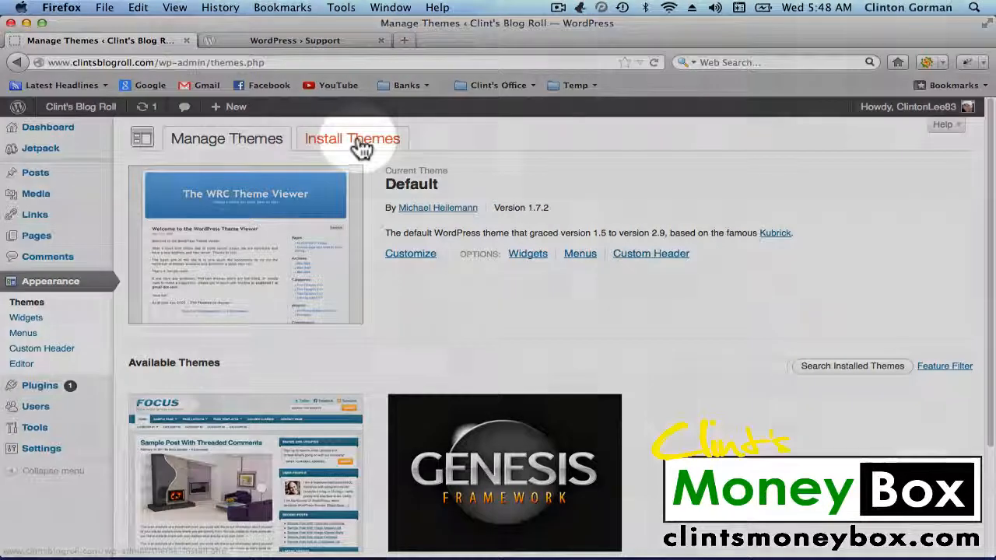
{"action": "left_click", "coordinate": [362, 148]}
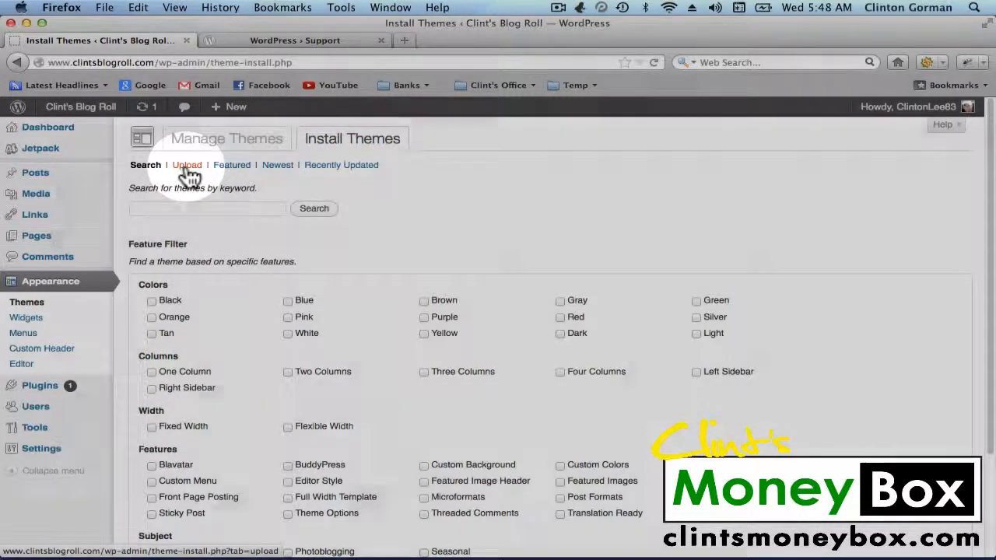
{"action": "left_click", "coordinate": [187, 168]}
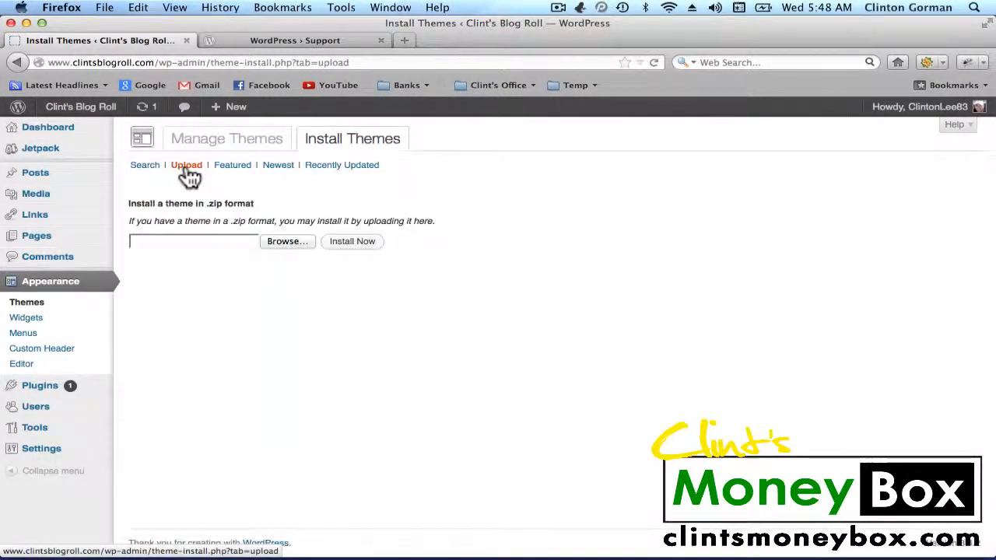
Step: Upload dailynotes.zip from the Downloads folder and install it as a theme
{"action": "left_click", "coordinate": [297, 242]}
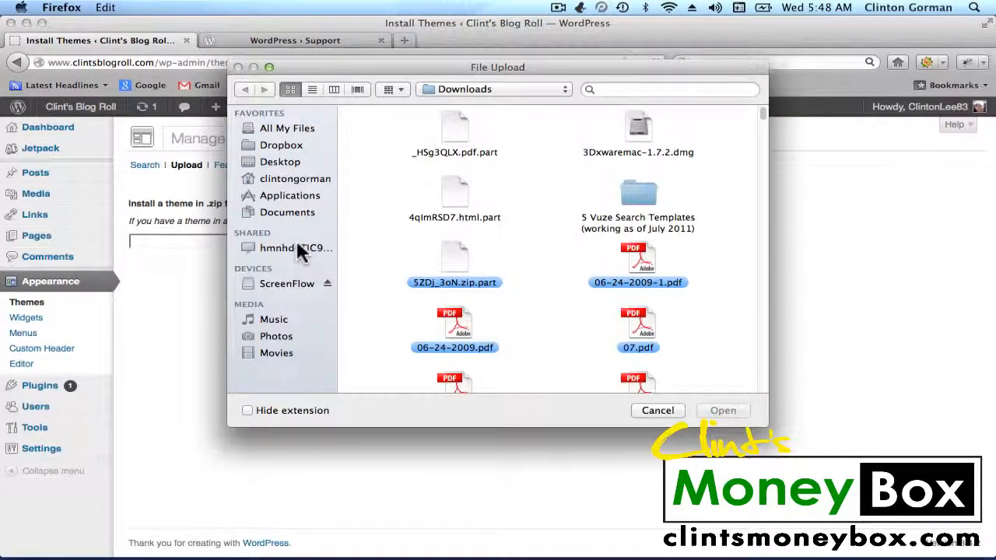
{"action": "scroll", "coordinate": [702, 194], "scroll_direction": "down", "scroll_amount": 10}
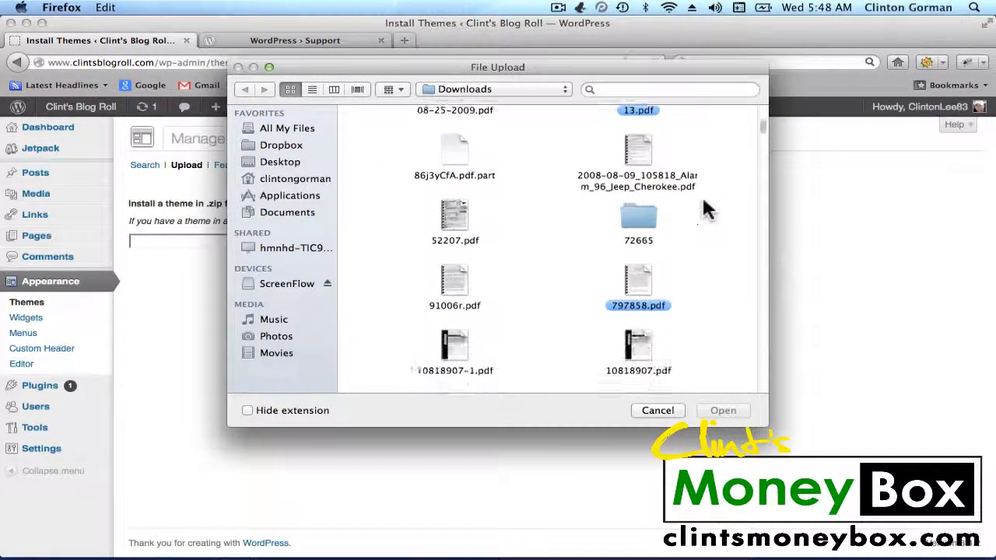
{"action": "scroll", "coordinate": [703, 199], "scroll_direction": "down", "scroll_amount": 15}
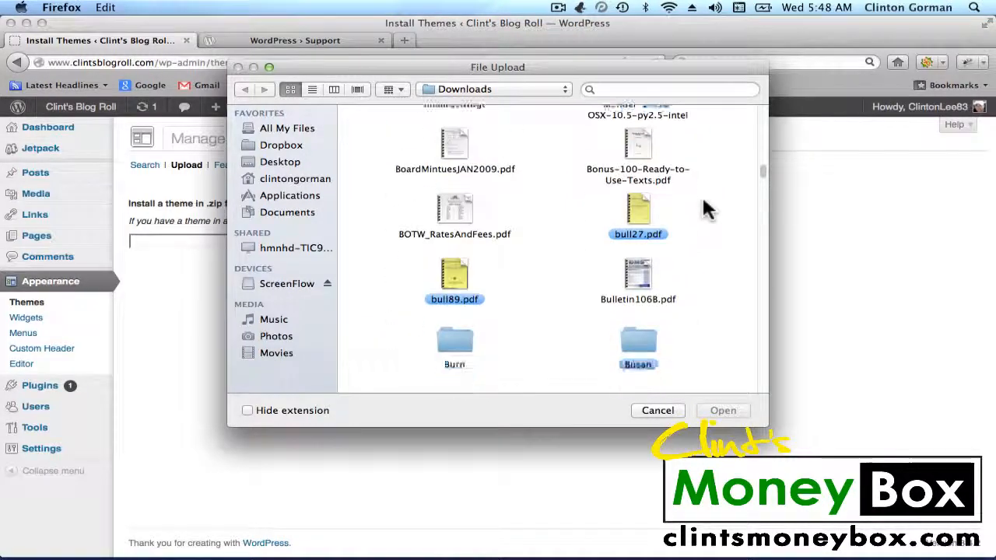
{"action": "scroll", "coordinate": [706, 208], "scroll_direction": "down", "scroll_amount": 15}
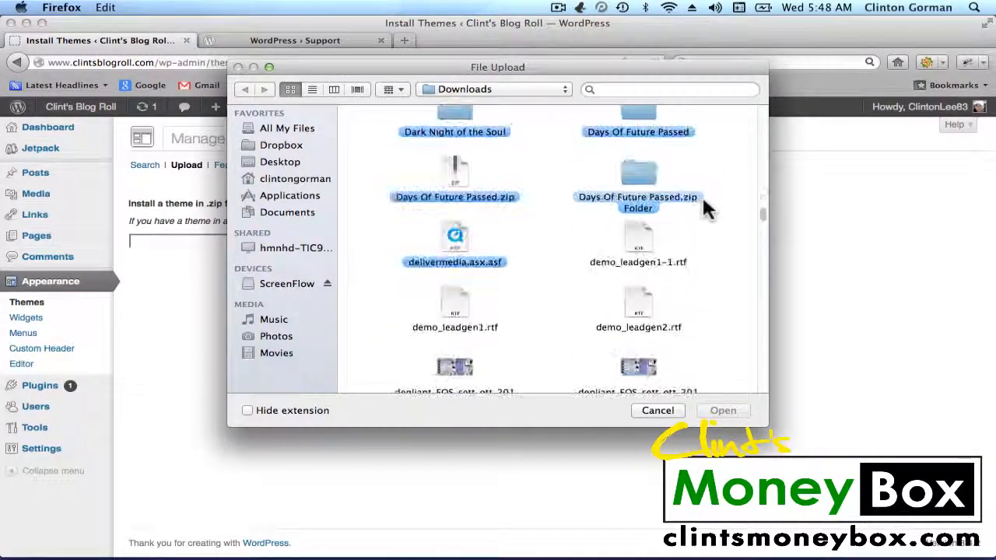
{"action": "scroll", "coordinate": [704, 206], "scroll_direction": "down", "scroll_amount": 4}
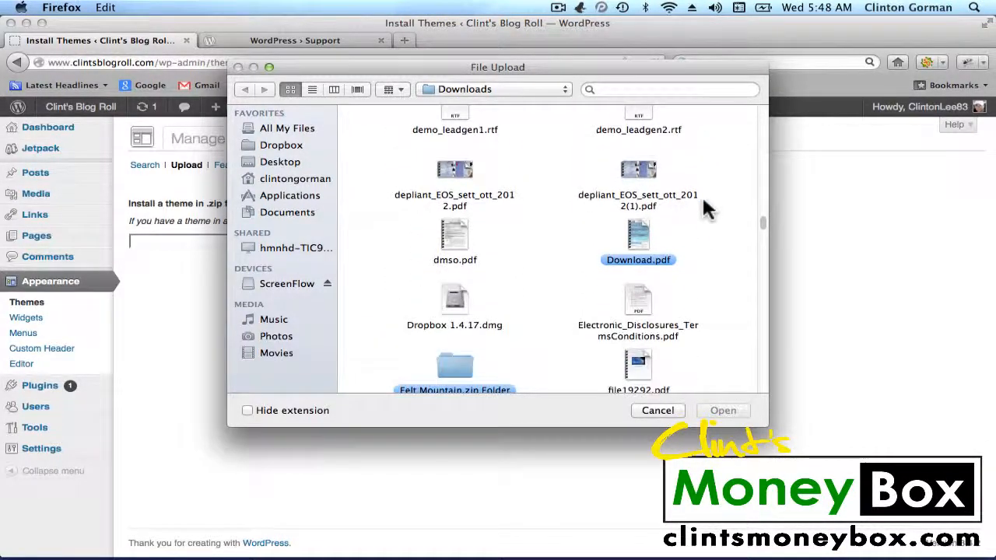
{"action": "scroll", "coordinate": [702, 206], "scroll_direction": "up", "scroll_amount": 12}
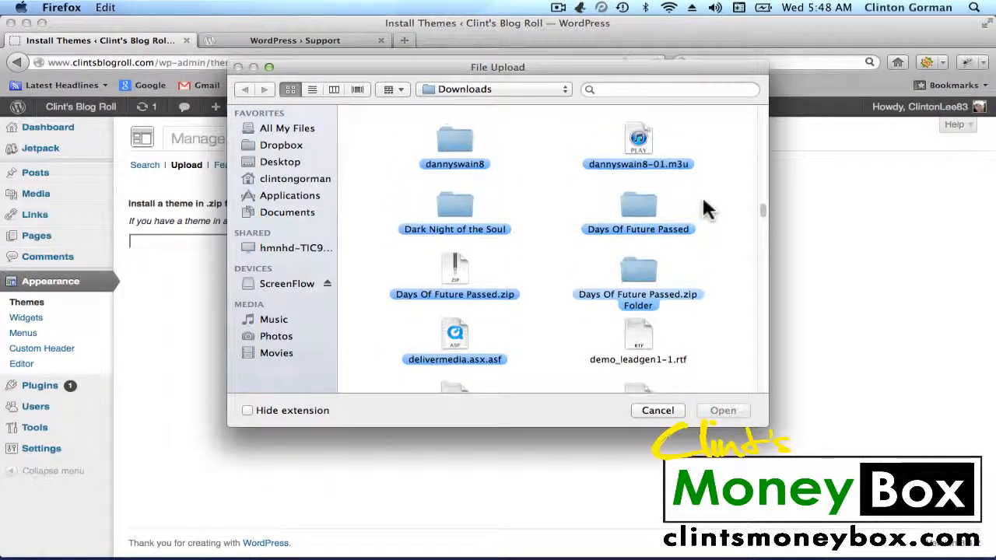
{"action": "scroll", "coordinate": [703, 207], "scroll_direction": "up", "scroll_amount": 2}
{"action": "left_click", "coordinate": [643, 134]}
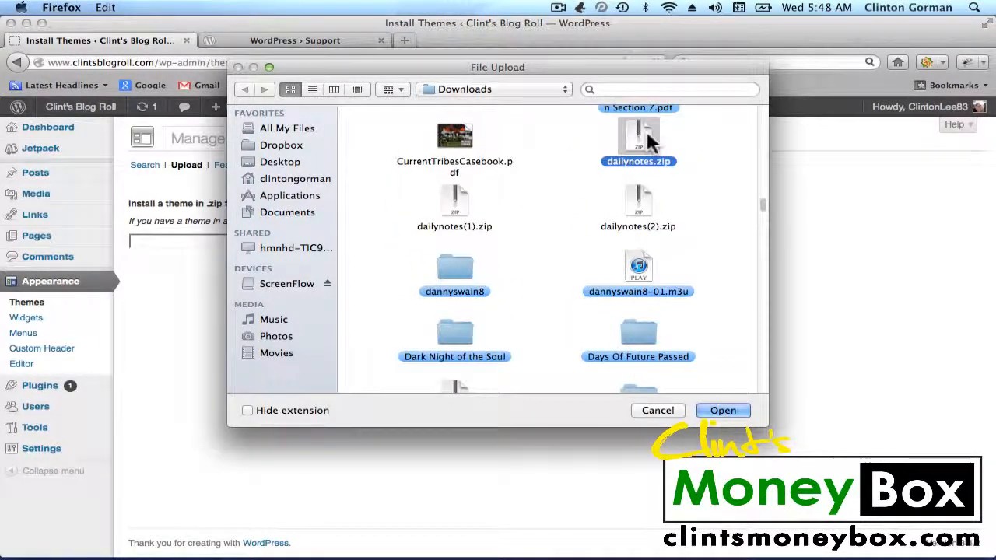
{"action": "left_click", "coordinate": [723, 411]}
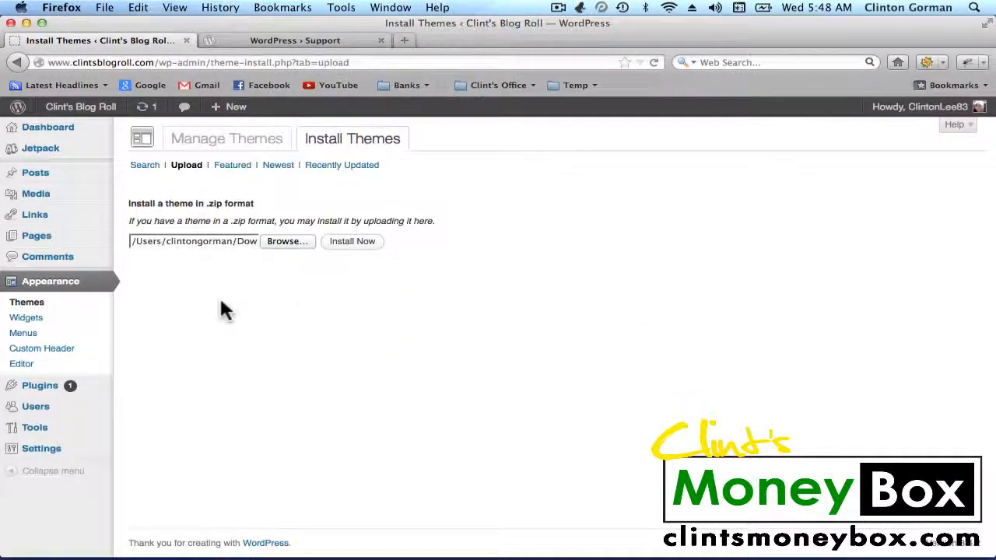
{"action": "left_click", "coordinate": [360, 246]}
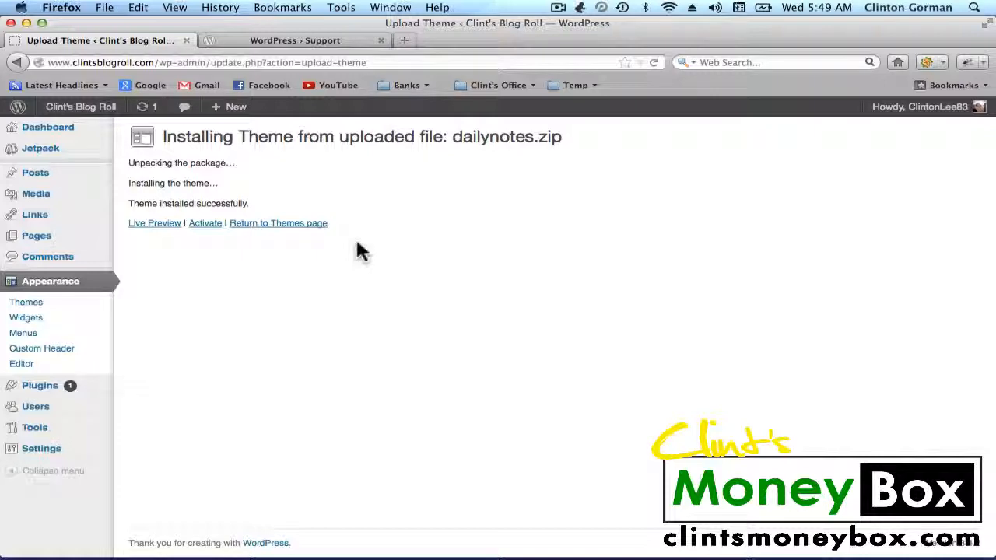
Step: Activate the newly installed DailyNotes theme and look over the blog's front page
{"action": "left_click", "coordinate": [207, 225]}
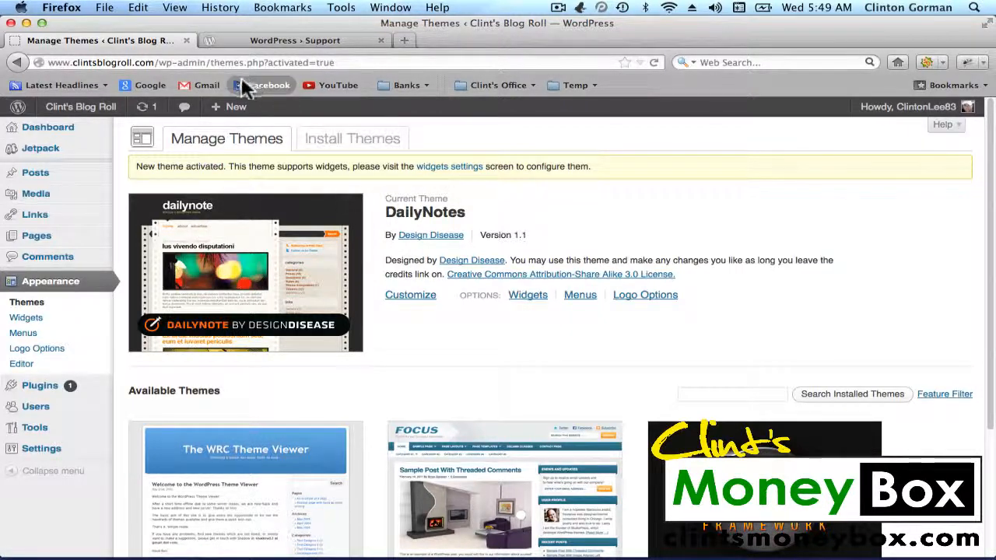
{"action": "mouse_move", "coordinate": [86, 117]}
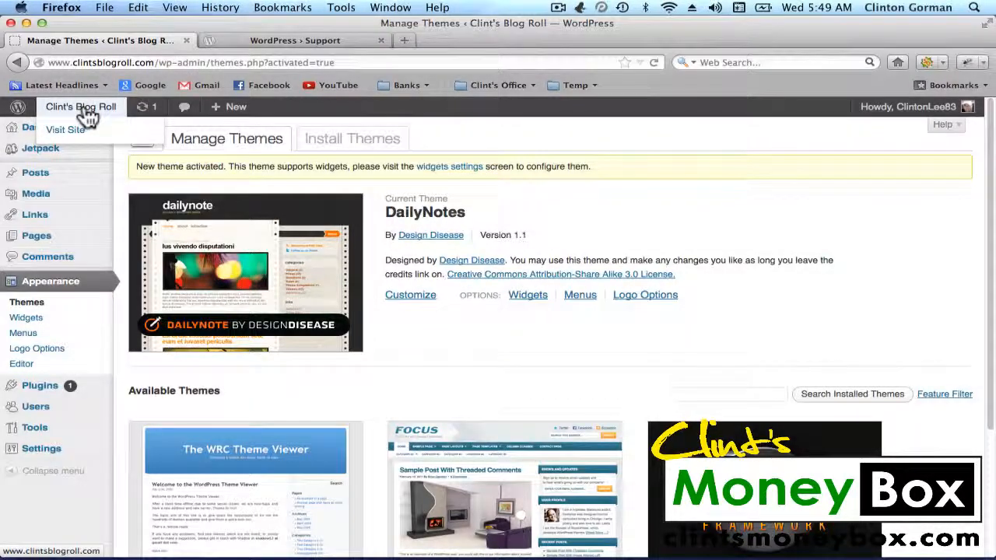
{"action": "left_click", "coordinate": [110, 115]}
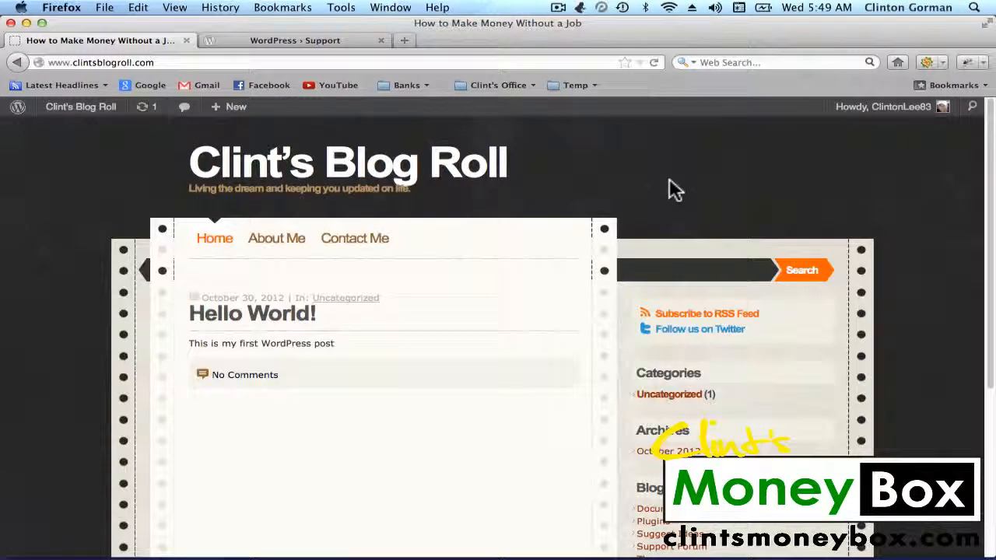
{"action": "scroll", "coordinate": [880, 191], "scroll_direction": "down", "scroll_amount": 3}
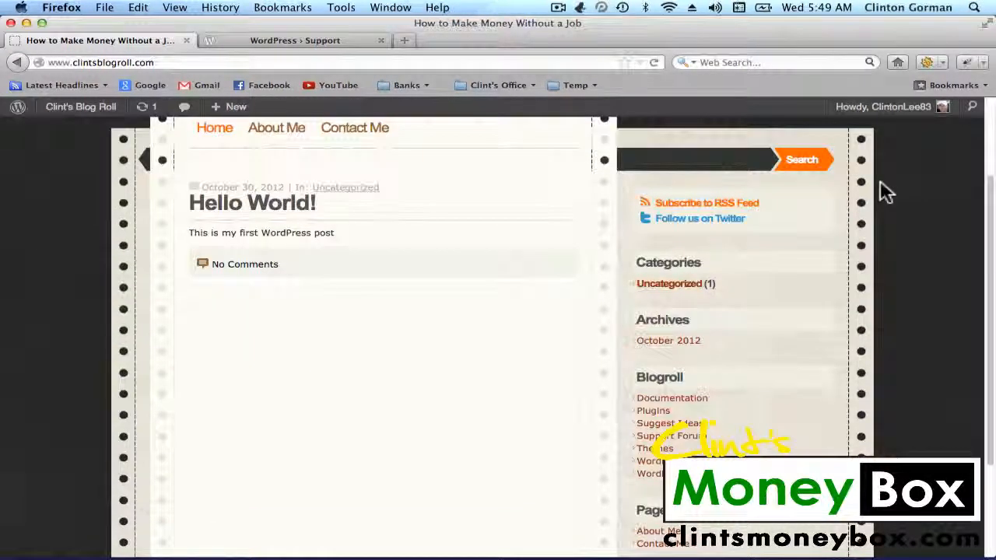
{"action": "scroll", "coordinate": [880, 192], "scroll_direction": "down", "scroll_amount": 3}
{"action": "scroll", "coordinate": [880, 192], "scroll_direction": "up", "scroll_amount": 6}
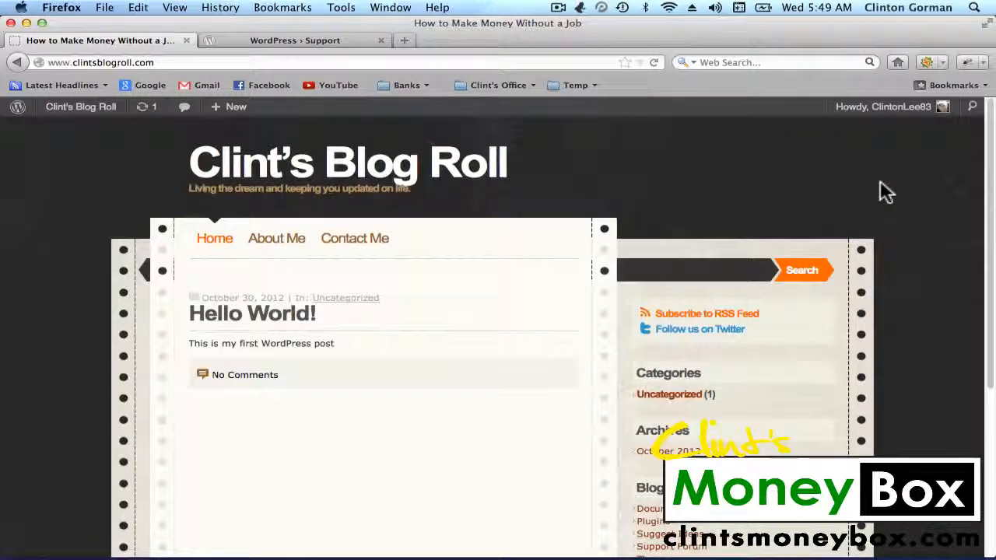
{"action": "left_click", "coordinate": [18, 63]}
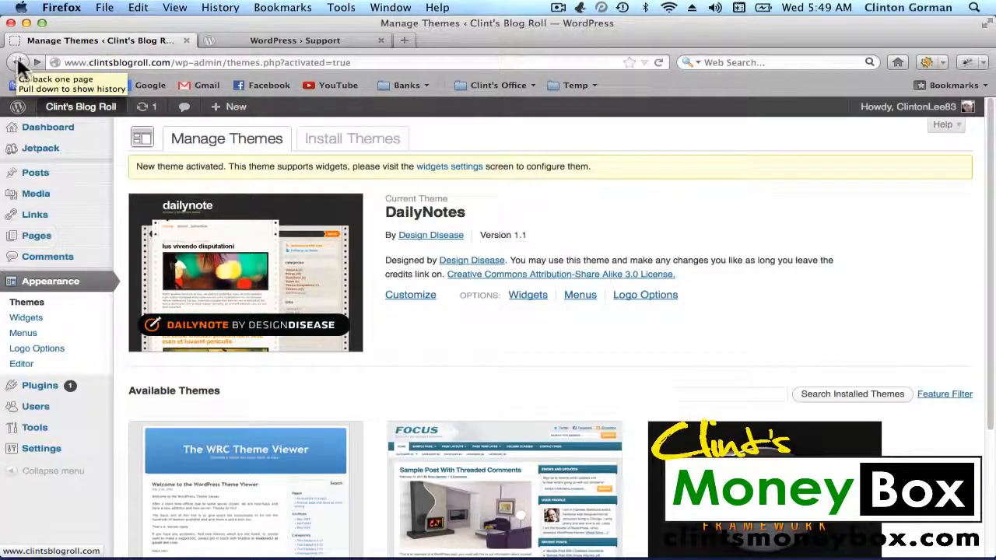
{"action": "left_click", "coordinate": [44, 61]}
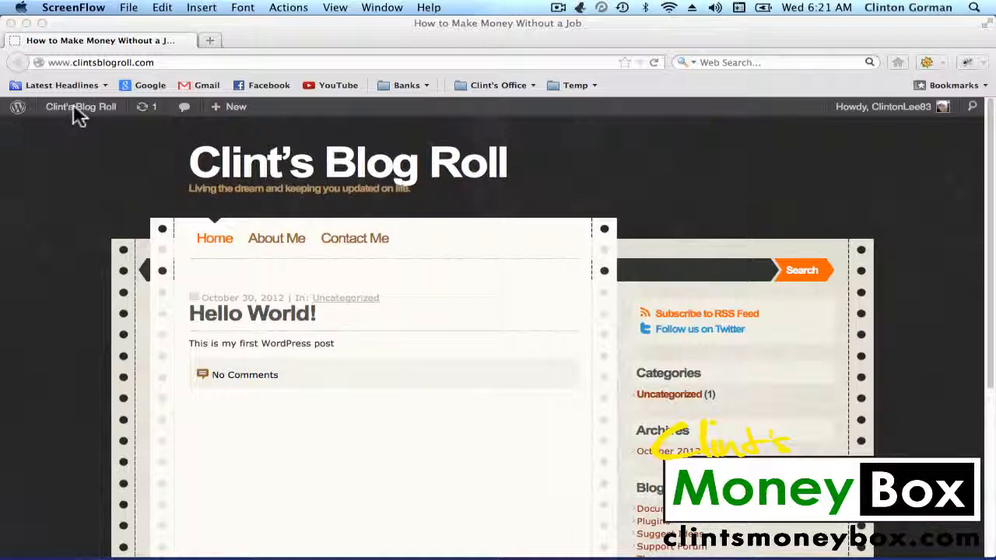
{"action": "left_click", "coordinate": [103, 165]}
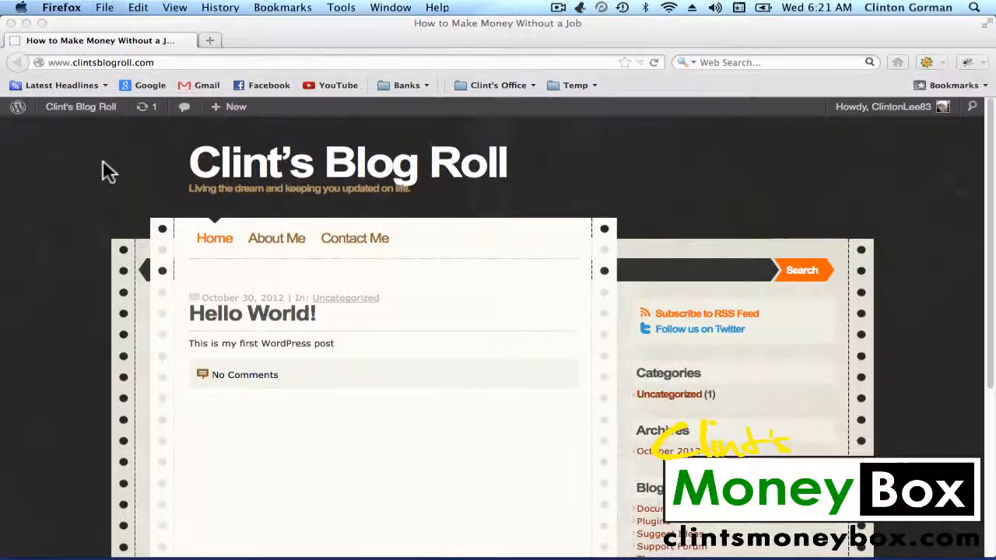
Step: Open the blog's dashboard in a separate browser tab, keeping the front page open, and switch to it
{"action": "mouse_move", "coordinate": [84, 115]}
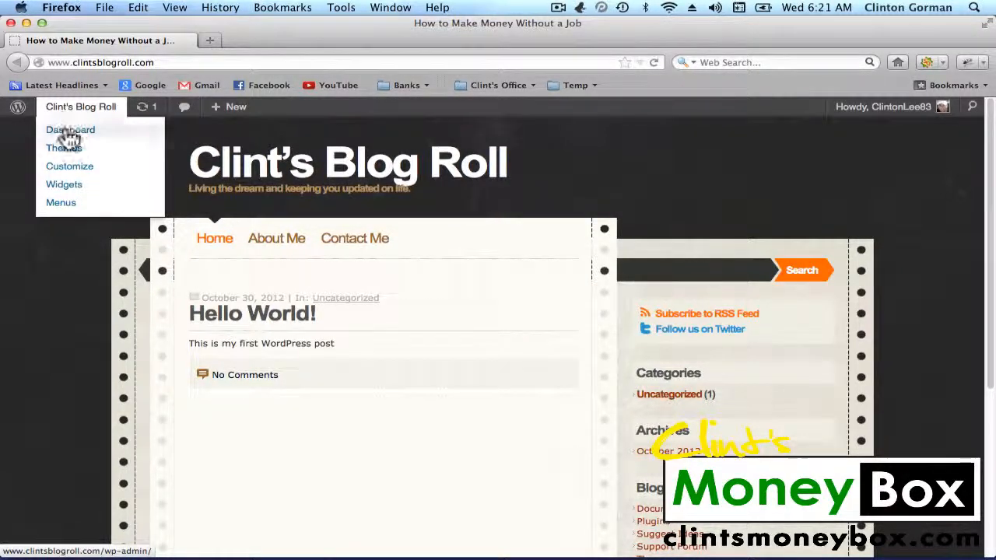
{"action": "left_click", "coordinate": [69, 135]}
{"action": "right_click", "coordinate": [69, 137]}
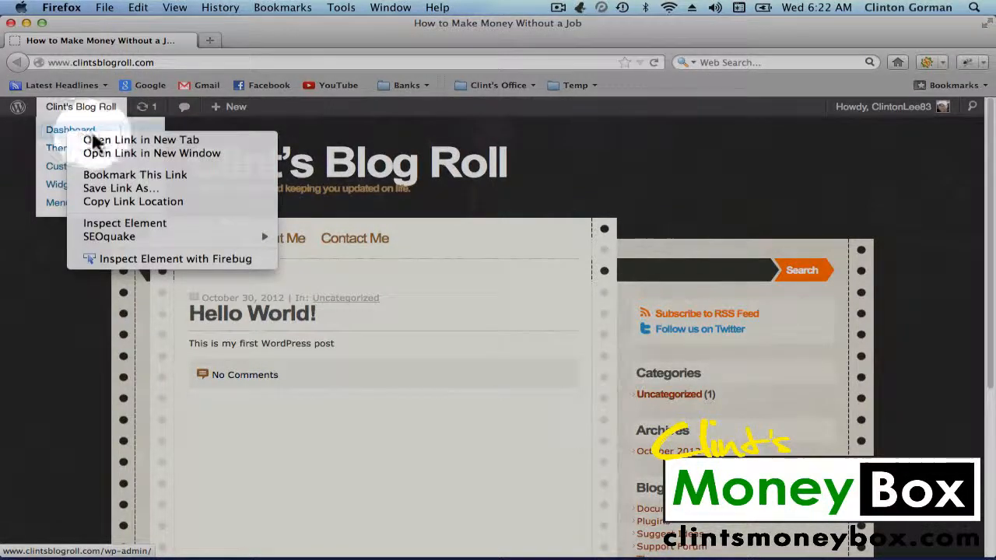
{"action": "left_click", "coordinate": [106, 136]}
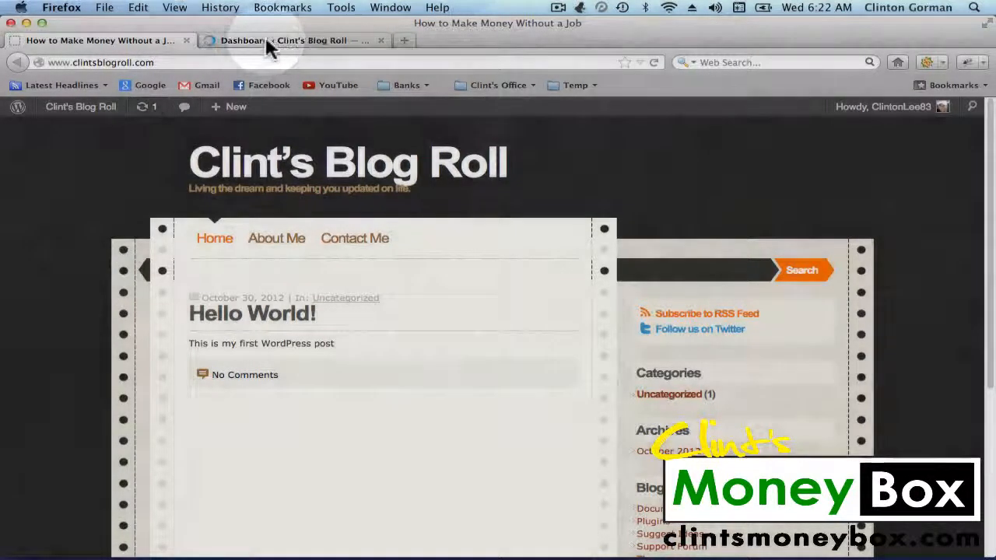
{"action": "left_click", "coordinate": [265, 41]}
{"action": "left_click", "coordinate": [143, 40]}
{"action": "left_click", "coordinate": [268, 39]}
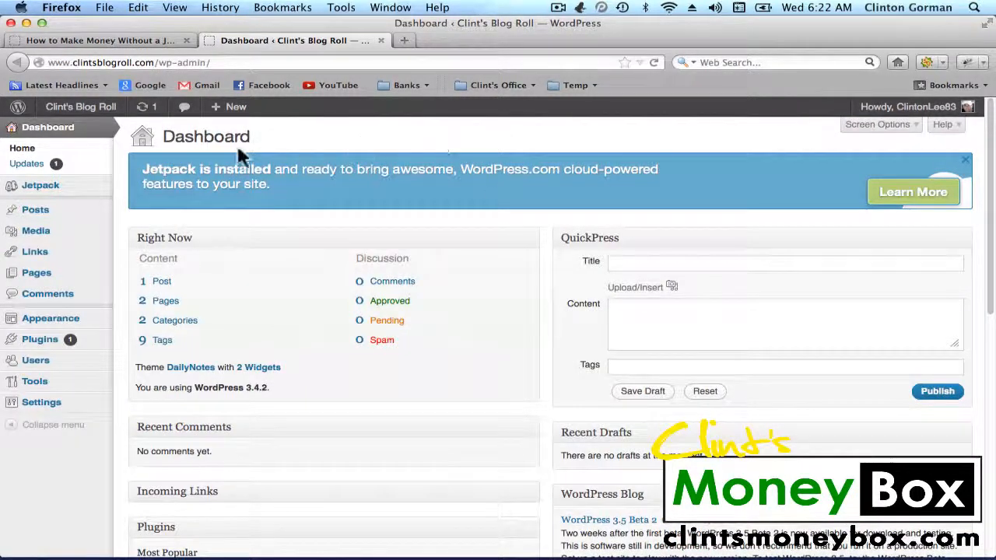
Step: Start a new blog post and title it "Wednesdays Post"
{"action": "mouse_move", "coordinate": [43, 216]}
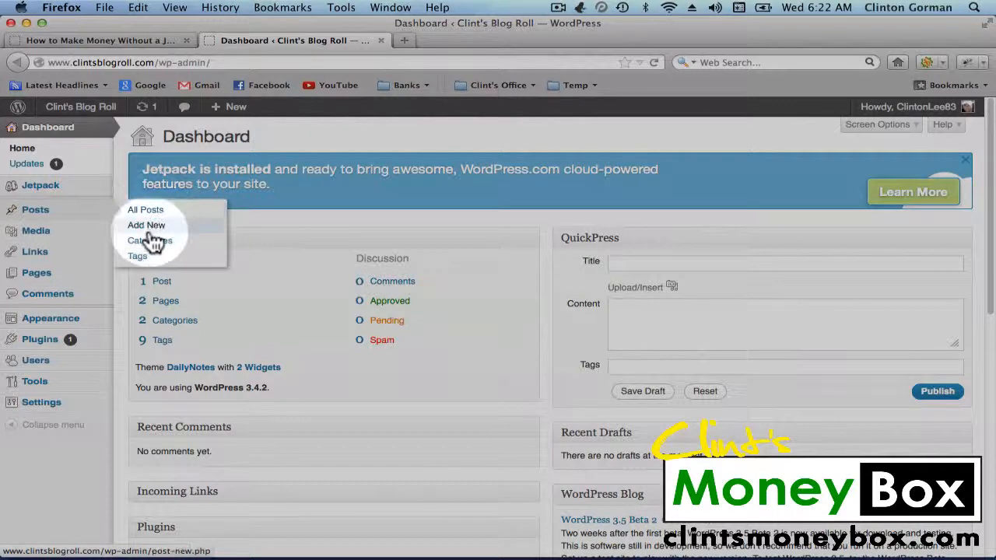
{"action": "left_click", "coordinate": [154, 233]}
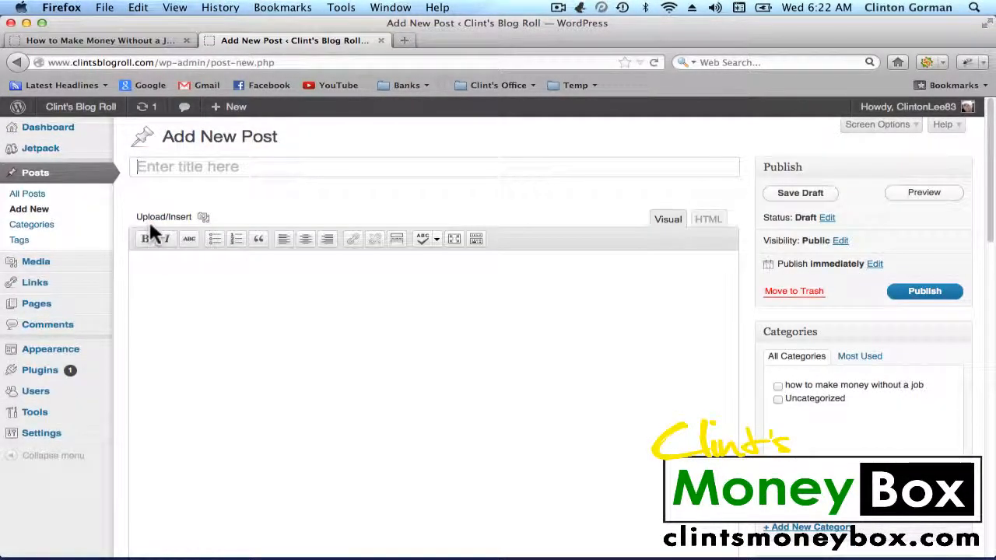
{"action": "left_click", "coordinate": [280, 170]}
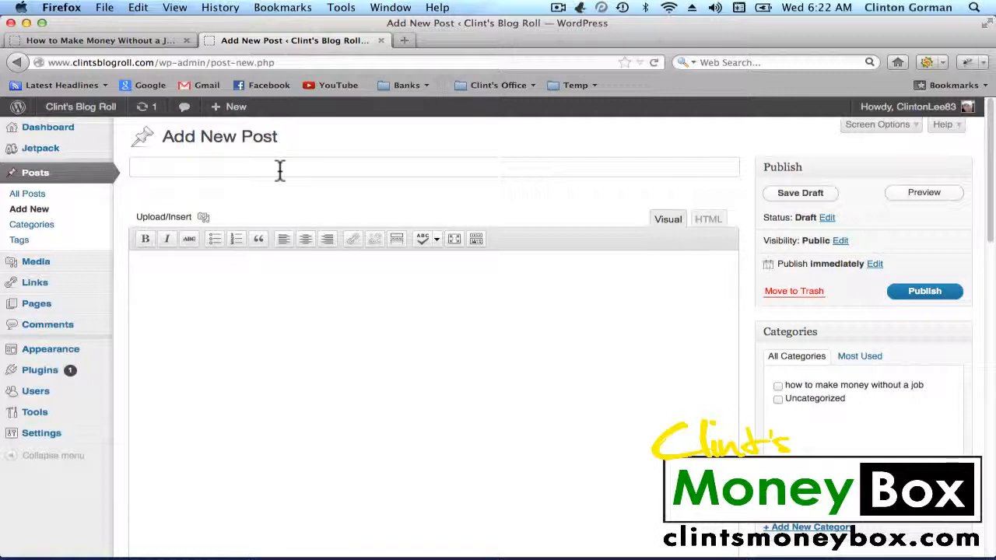
{"action": "type", "text": "Wednesdays Post"}
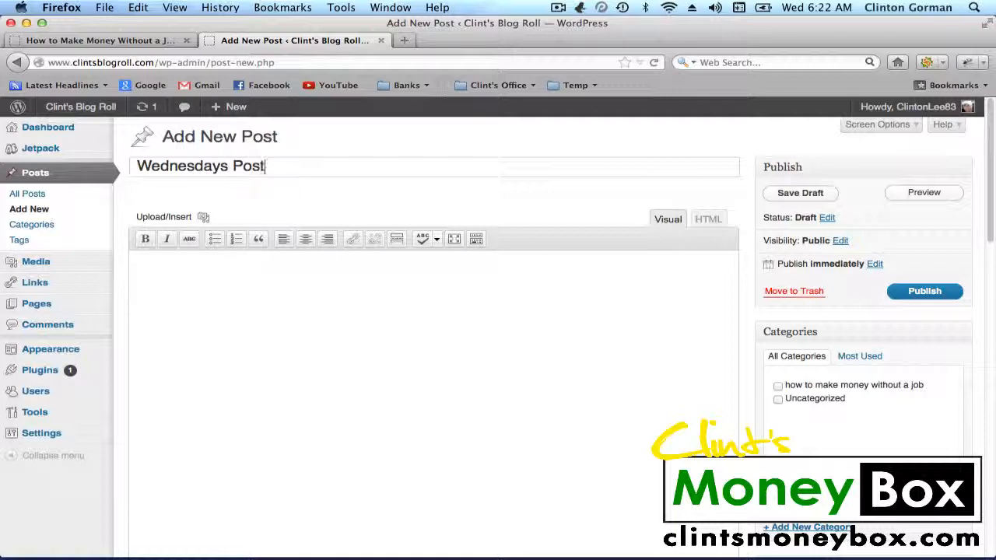
Step: Fill the post body with two paragraphs of "Lorem ipsum" placeholder text and publish the post
{"action": "left_click", "coordinate": [267, 294]}
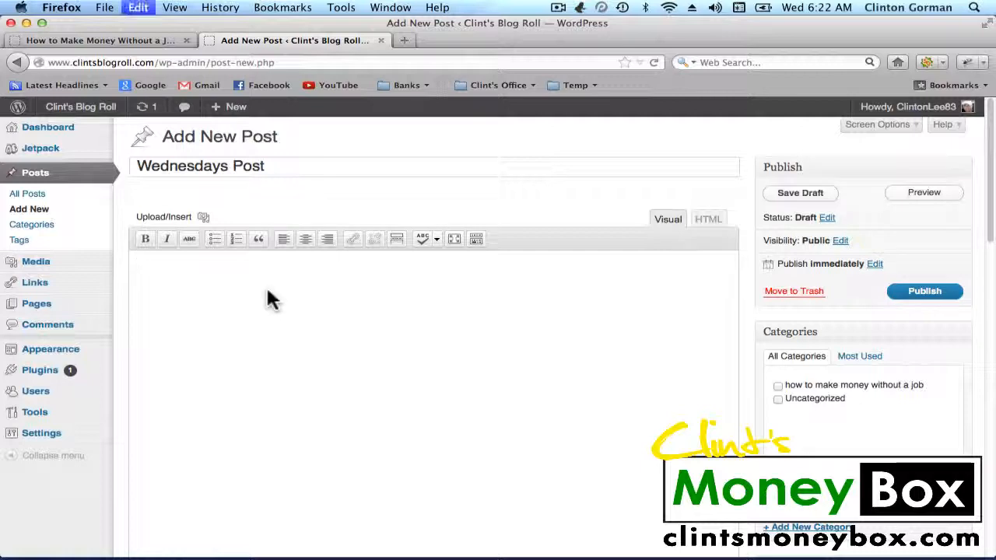
{"action": "type", "text": "Lorem ipsum dolor sit amet, consectetuer adipiscing elit, sed diam nonummy nibh euismod tincidunt ut laoreet dolore magna aliquam erat volutpat. Ut wisi enim ad minim veniam, quis nostrud exerci tation ullamcorper suscipit lobortis nisl ut aliquip ex ea commodo consequat. Duis autem vel eum iriure dolor in hendrerit in vulputate velit esse molestie consequat, vel illum dolore eu feugiat nulla facilisis at vero eros et accumsan et iusto odio dignissim qui blandit praesent luptatum zzril delenit augue duis dolore te feugait nulla facilisi.  Nam liber tempor cum soluta nobis eleifend option congue nihil imperdiet doming id quod mazim placerat facer possim assum. Typi non habent claritatem insitam; est usus legentis in iis qui facit eorum claritatem. Investigationes demonstraverunt lectores legere me lius quod ii legunt saepius. Claritas est etiam processus dynamicus, qui sequitur mutationem consuetudium lectorum. Mirum est notare quam littera gothica, quam nunc putamus parum claram, anteposuerit litterarum formas humanitatis per seacula quarta decima et quinta decima. Eodem modo typi, qui nunc nobis videntur parum clari, fiant sollemnes in futurum."}
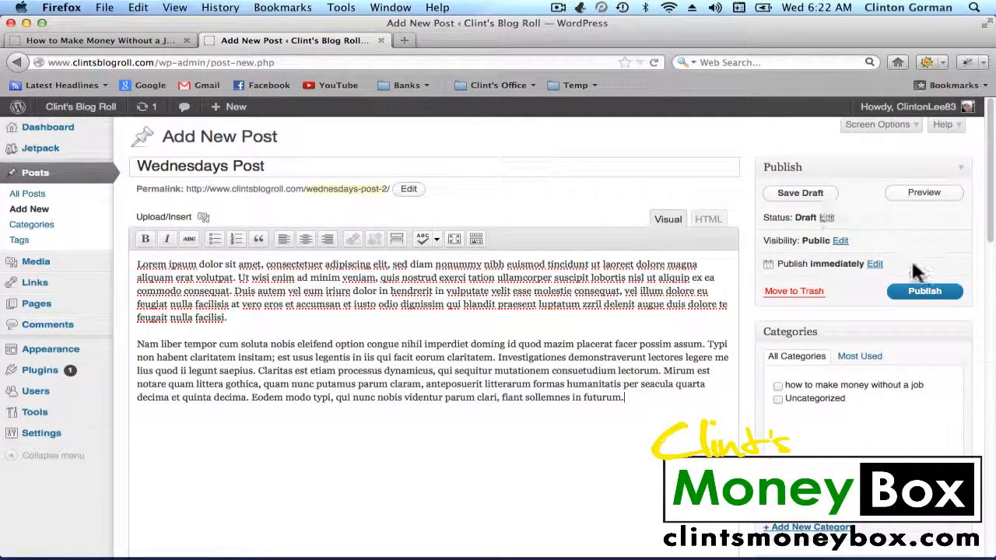
{"action": "left_click", "coordinate": [923, 296]}
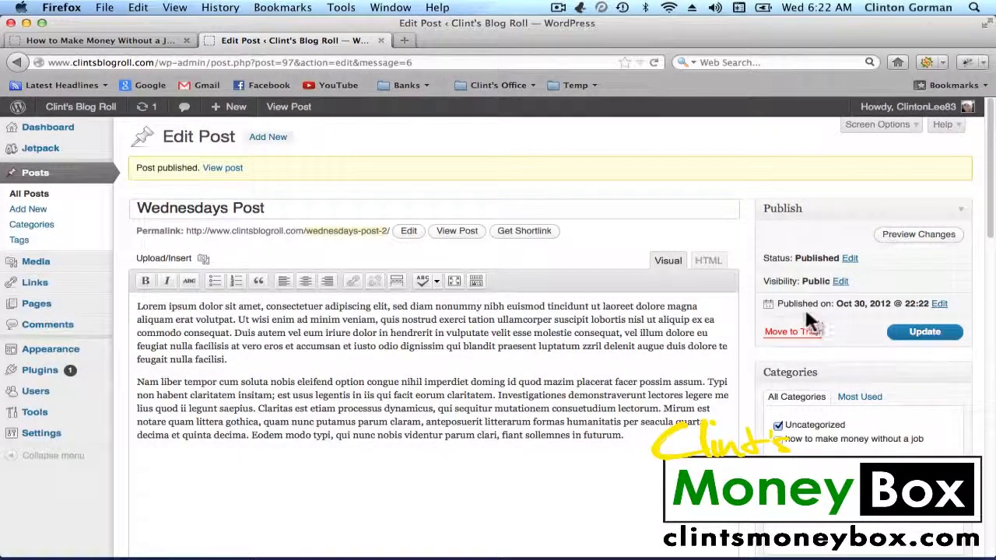
Step: Reload the blog's front page and examine how the published Wednesdays Post looks there
{"action": "left_click", "coordinate": [122, 39]}
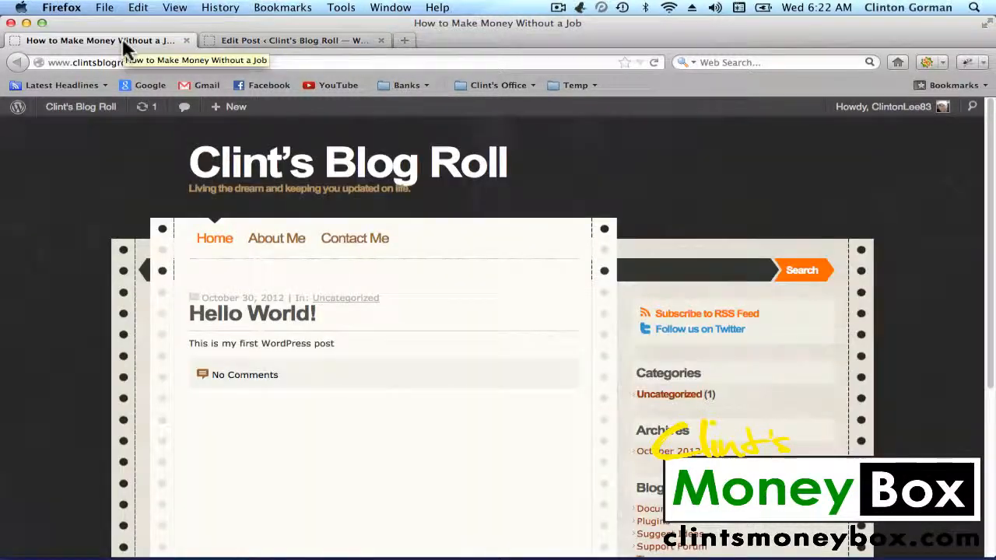
{"action": "left_click", "coordinate": [656, 61]}
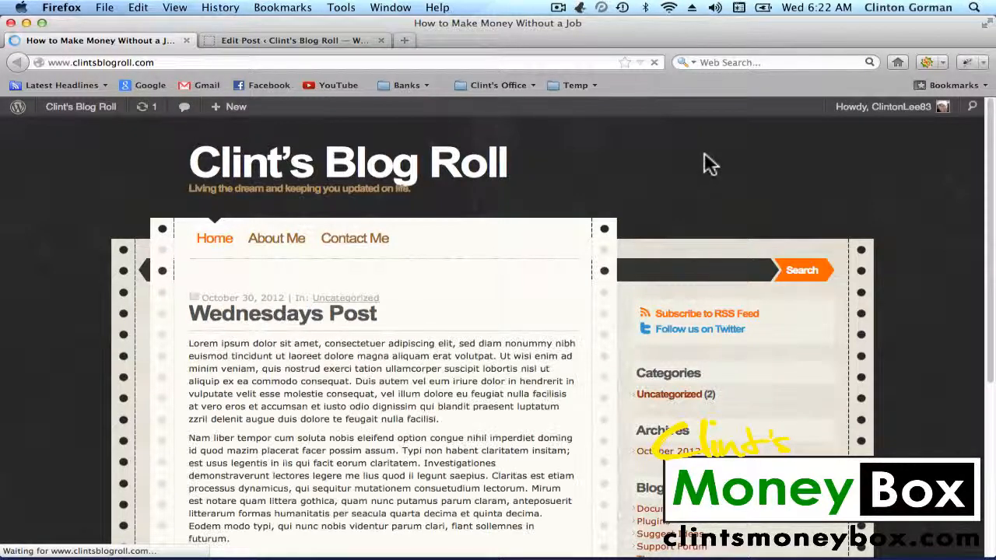
{"action": "scroll", "coordinate": [615, 175], "scroll_direction": "down", "scroll_amount": 3}
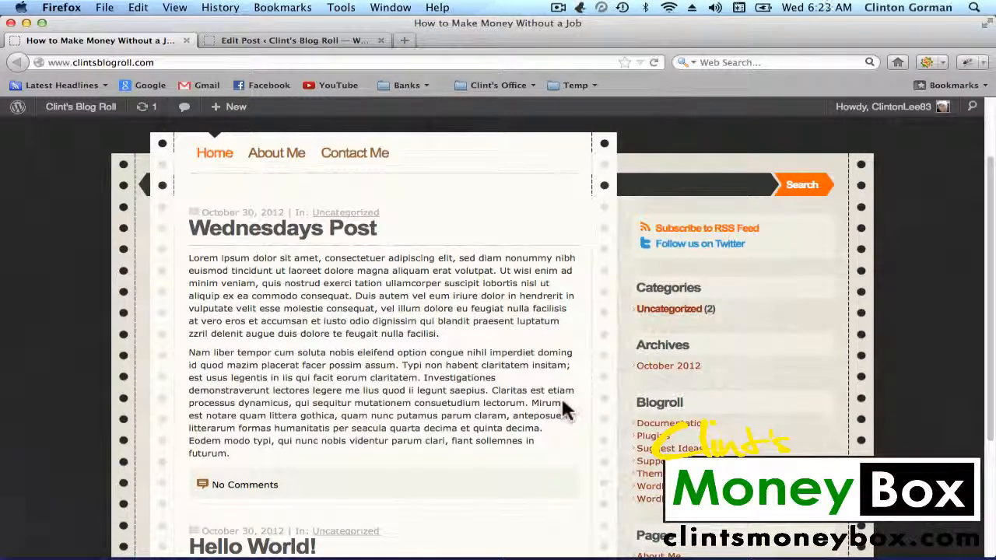
Step: Create a new blog post titled "Thursdays Post" with two paragraphs of "Lorem ipsum" placeholder text and publish it
{"action": "scroll", "coordinate": [563, 346], "scroll_direction": "up", "scroll_amount": 3}
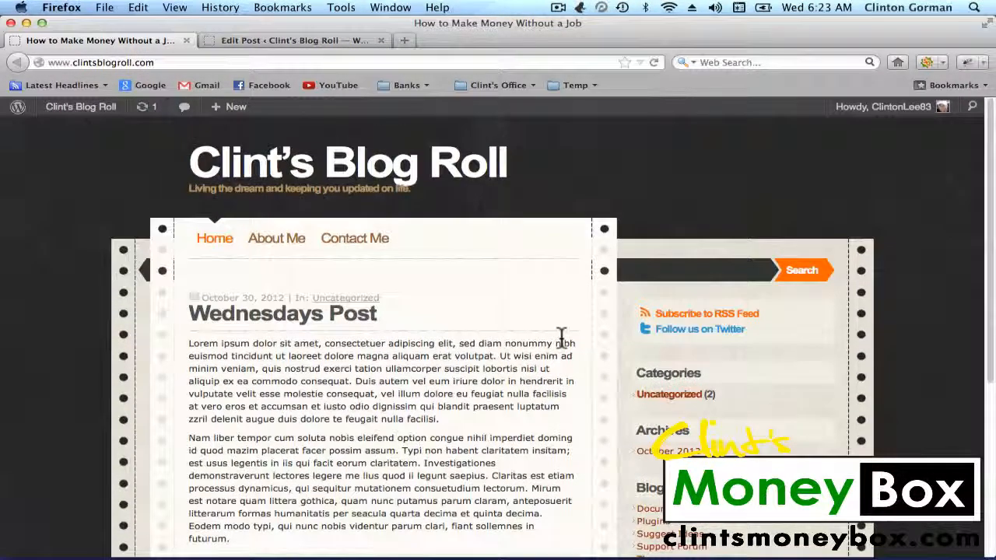
{"action": "left_click", "coordinate": [250, 41]}
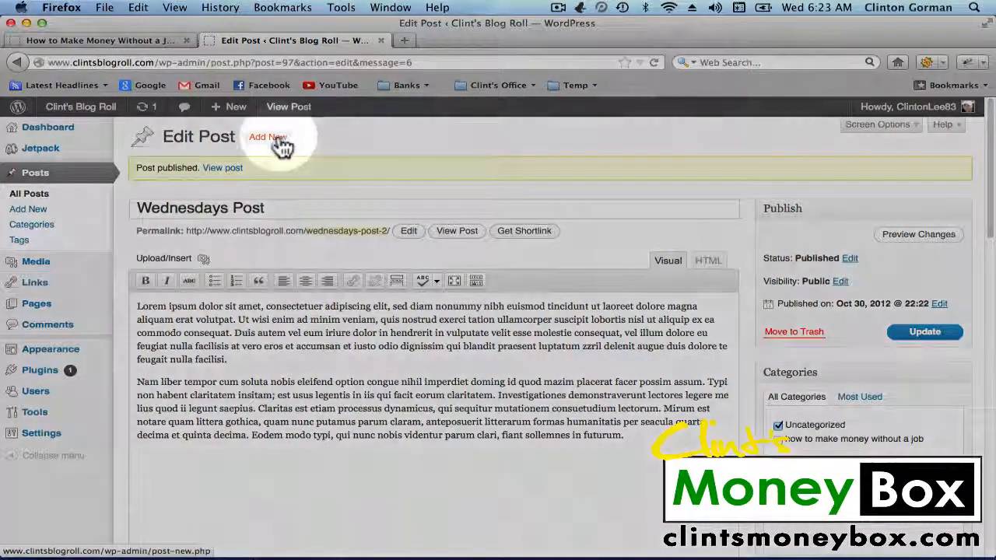
{"action": "left_click", "coordinate": [269, 137]}
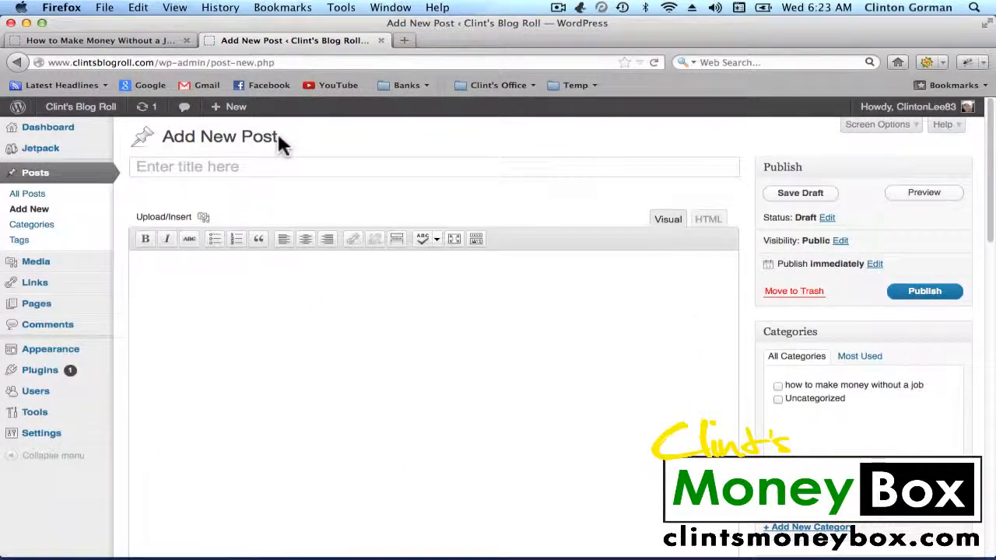
{"action": "left_click", "coordinate": [236, 167]}
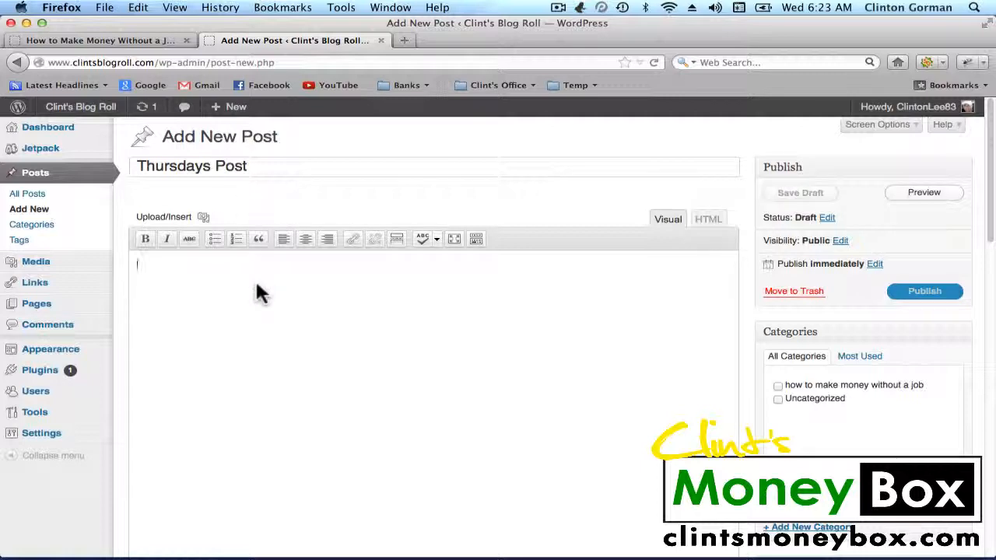
{"action": "type", "text": "Lorem ipsum dolor sit amet, consectetuer adipiscing elit, sed diam nonummy nibh euismod tincidunt ut laoreet dolore magna aliquam erat volutpat. Ut wisi enim ad minim veniam, quis nostrud exerci tation ullamcorper suscipit lobortis nisl ut aliquip ex ea commodo consequat. Duis autem vel eum iriure dolor in hendrerit in vulputate velit esse molestie consequat, vel illum dolore eu feugiat nulla facilisis at vero eros et accumsan et iusto odio dignissim qui blandit praesent luptatum zzril delenit augue duis dolore te feugait nulla facilisi.  Nam liber tempor cum soluta nobis eleifend option congue nihil imperdiet doming id quod mazim placerat facer possim assum. Typi non habent claritatem insitam; est usus legentis in iis qui facit eorum claritatem. Investigationes demonstraverunt lectores legere me lius quod ii legunt saepius. Claritas est etiam processus dynamicus, qui sequitur mutationem consuetudium lectorum. Mirum est notare quam littera gothica, quam nunc putamus parum claram, anteposuerit litterarum formas humanitatis per seacula quarta decima et quinta decima. Eodem modo typi, qui nunc nobis videntur parum clari, fiant sollemnes in futurum."}
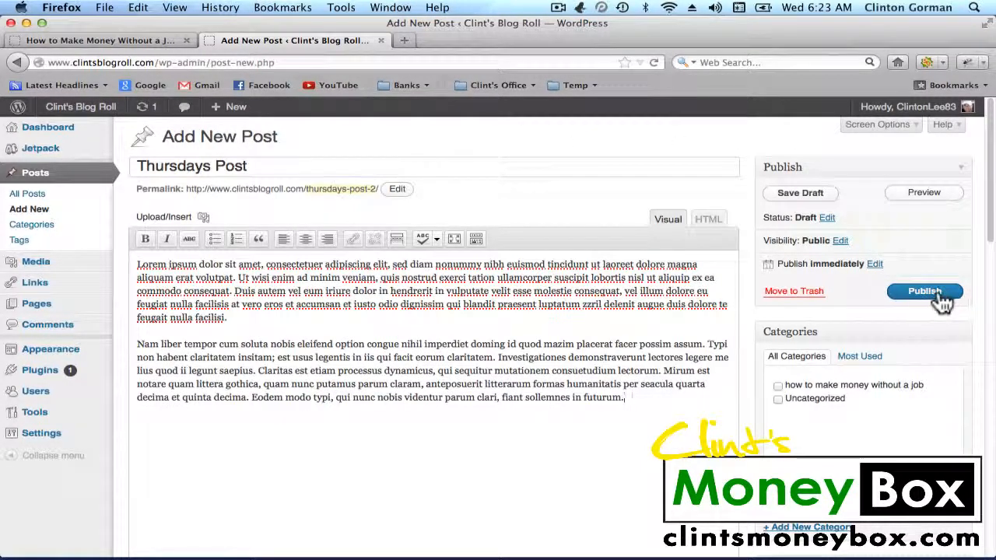
{"action": "left_click", "coordinate": [940, 299]}
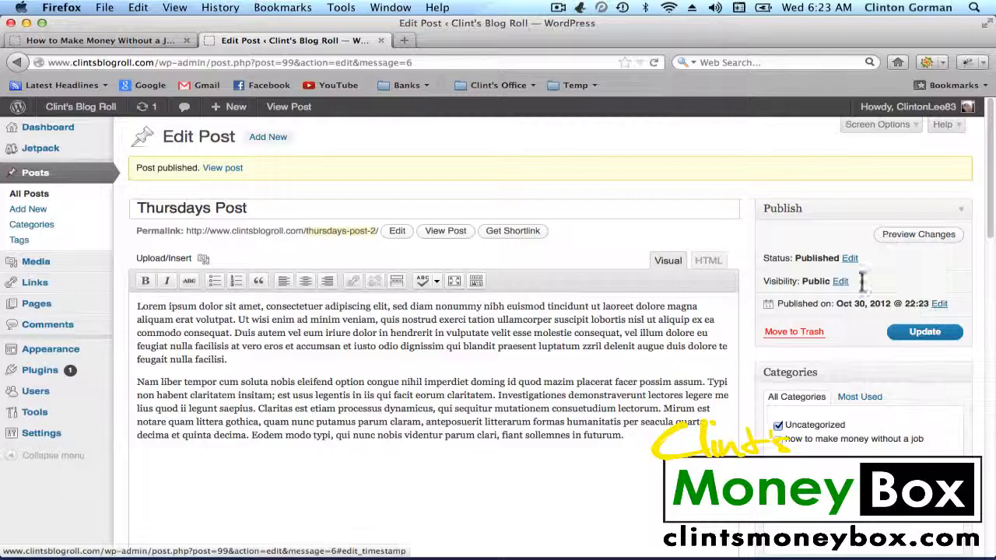
Step: Reload the blog's live front page and examine how Thursdays Post is placed relative to the older posts
{"action": "left_click", "coordinate": [121, 43]}
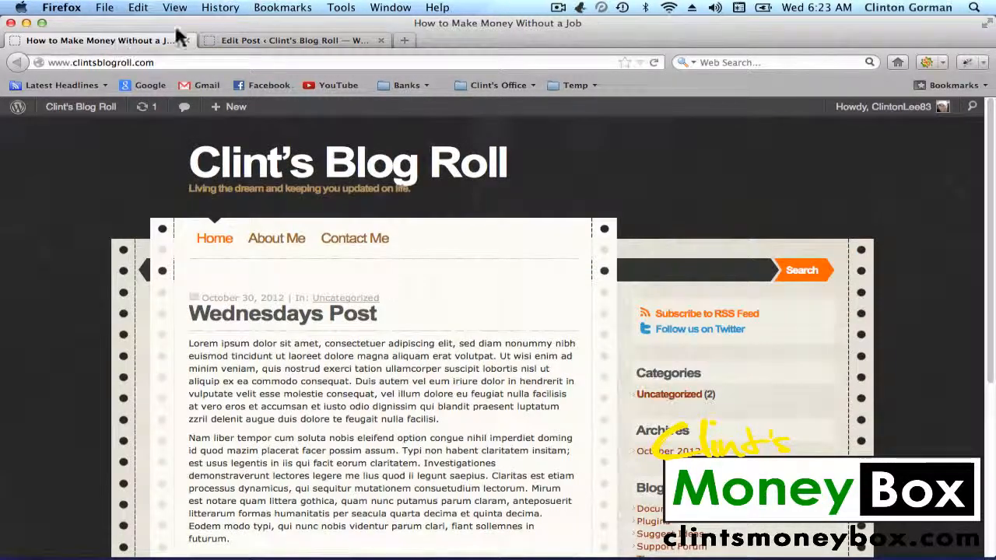
{"action": "left_click", "coordinate": [654, 63]}
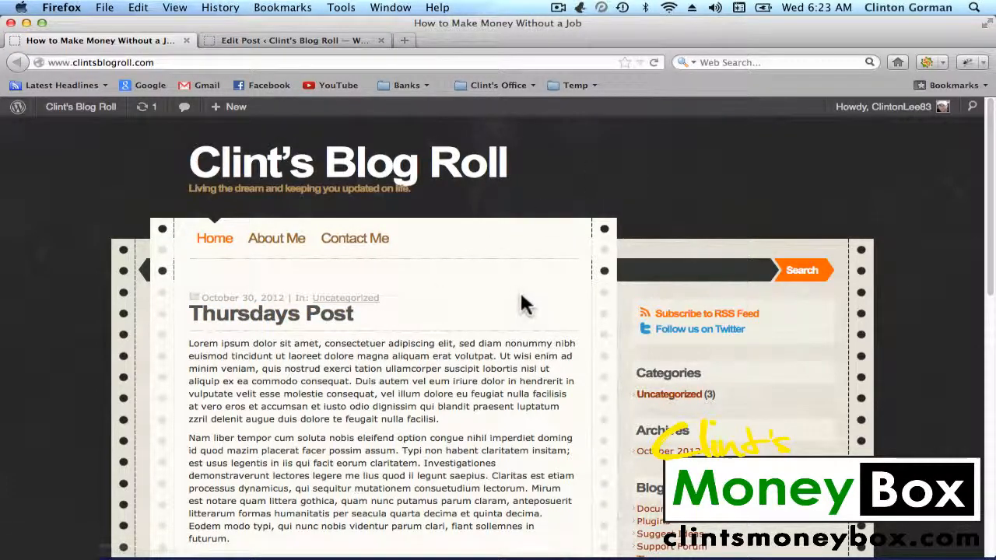
{"action": "scroll", "coordinate": [566, 294], "scroll_direction": "down", "scroll_amount": 5}
{"action": "scroll", "coordinate": [564, 292], "scroll_direction": "up", "scroll_amount": 3}
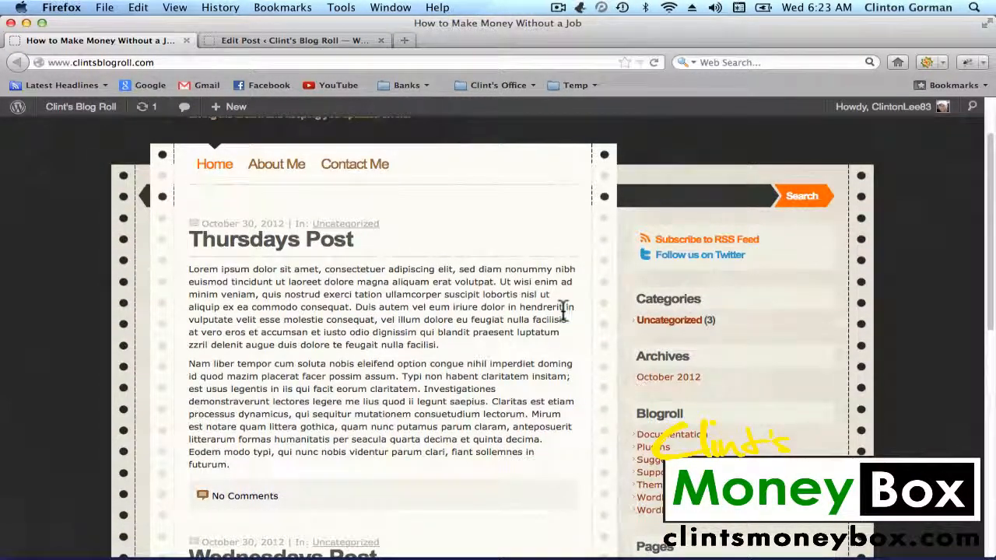
{"action": "scroll", "coordinate": [562, 315], "scroll_direction": "down", "scroll_amount": 10}
{"action": "scroll", "coordinate": [563, 312], "scroll_direction": "up", "scroll_amount": 12}
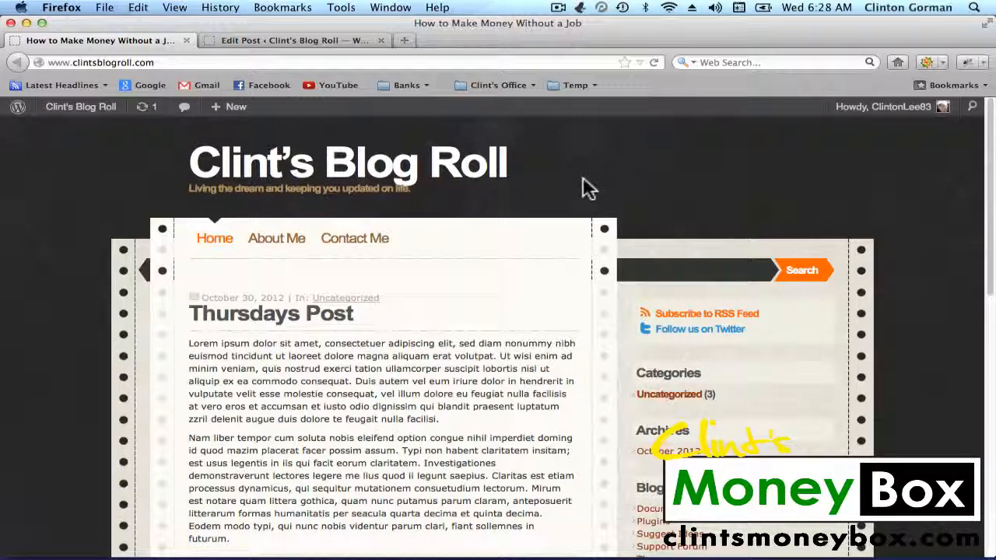
Step: Go back to the blog's admin area and start a new page titled "My Story"
{"action": "left_click", "coordinate": [323, 38]}
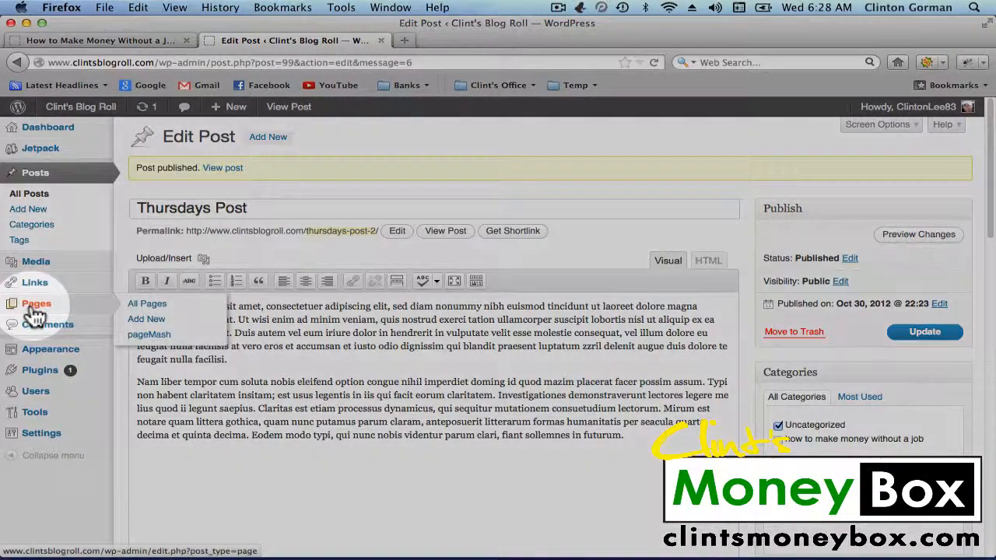
{"action": "left_click", "coordinate": [32, 312]}
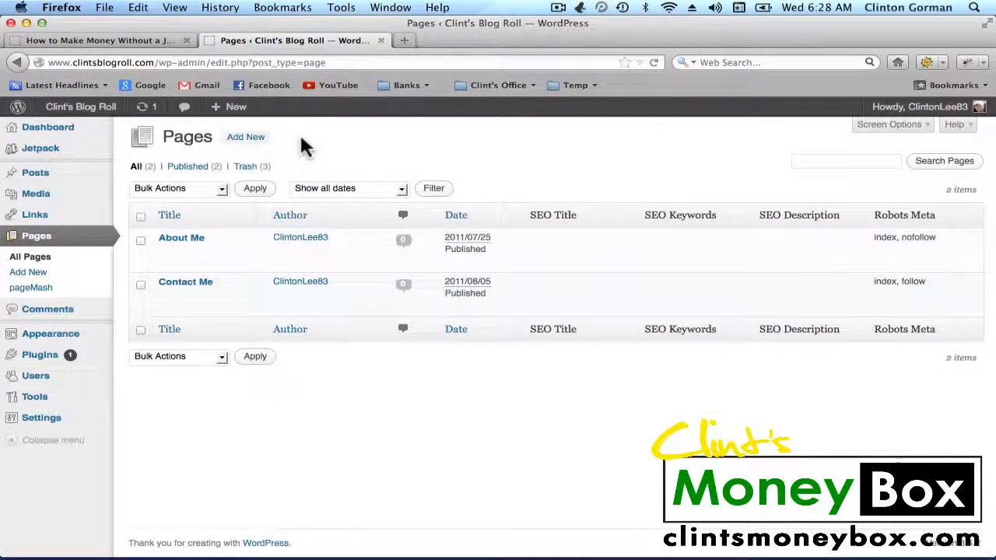
{"action": "left_click", "coordinate": [246, 142]}
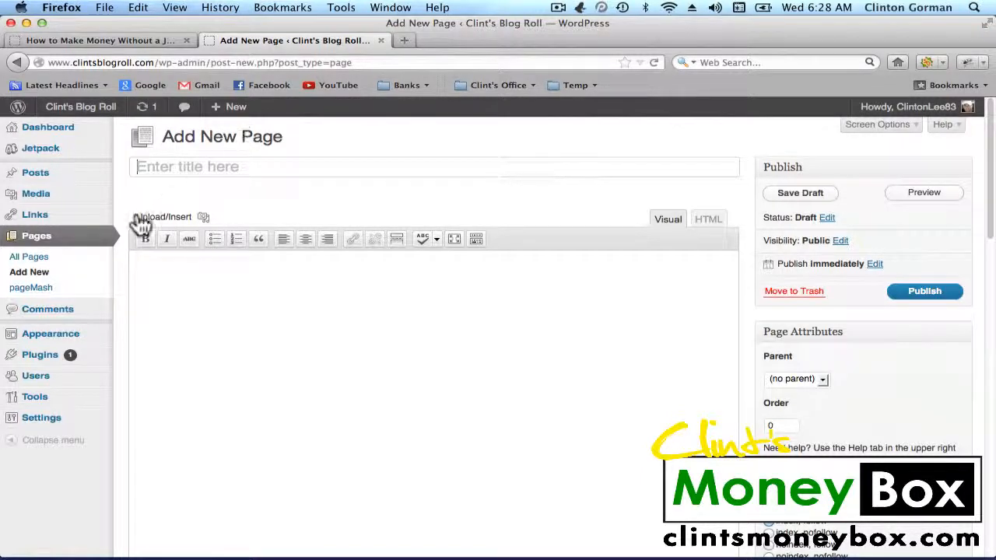
{"action": "left_click", "coordinate": [209, 167]}
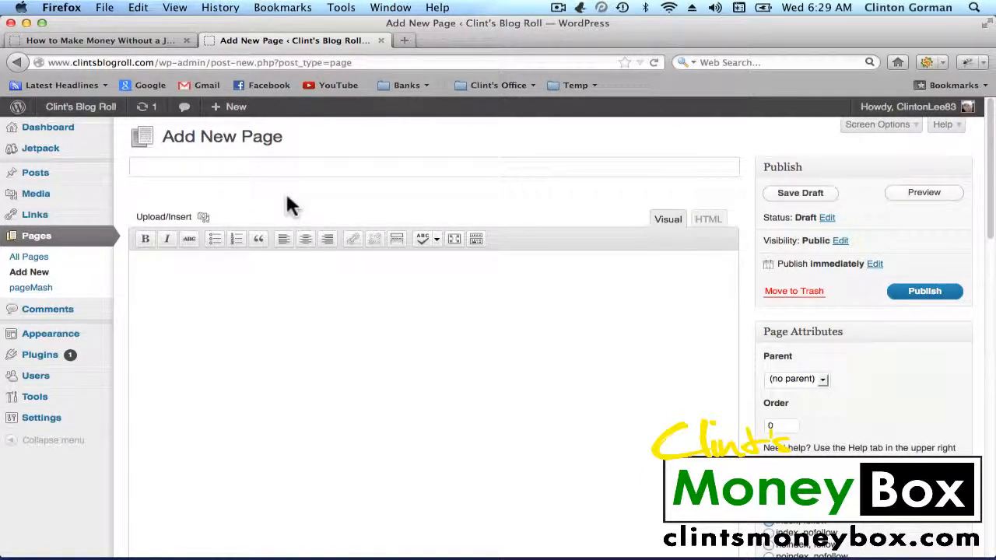
{"action": "type", "text": "My Story"}
Step: Fill the My Story page's body with two paragraphs of "Lorem ipsum" placeholder text and publish the page
{"action": "left_click", "coordinate": [290, 315]}
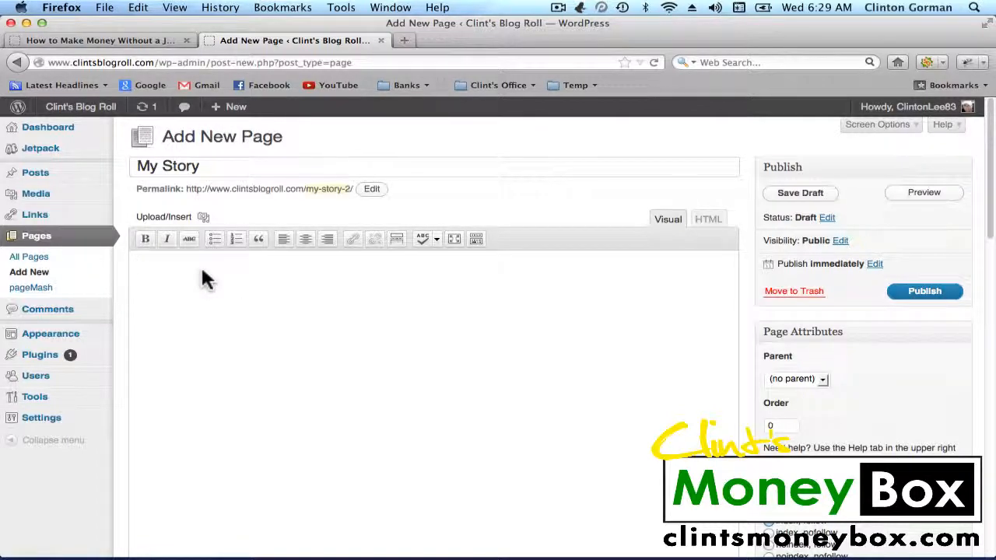
{"action": "type", "text": "Lorem ipsum dolor sit amet, consectetuer adipiscing elit, sed diam nonummy nibh euismod tincidunt ut laoreet dolore magna aliquam erat volutpat. Ut wisi enim ad minim veniam, quis nostrud exerci tation ullamcorper suscipit lobortis nisl ut aliquip ex ea commodo consequat. Duis autem vel eum iriure dolor in hendrerit in vulputate velit esse molestie consequat, vel illum dolore eu feugiat nulla facilisis at vero eros et accumsan et iusto odio dignissim qui blandit praesent luptatum zzril delenit augue duis dolore te feugait nulla facilisi.  Nam liber tempor cum soluta nobis eleifend option congue nihil imperdiet doming id quod mazim placerat facer possim assum. Typi non habent claritatem insitam; est usus legentis in iis qui facit eorum claritatem. Investigationes demonstraverunt lectores legere me lius quod ii legunt saepius. Claritas est etiam processus dynamicus, qui sequitur mutationem consuetudium lectorum. Mirum est notare quam littera gothica, quam nunc putamus parum claram, anteposuerit litterarum formas humanitatis per seacula quarta decima et quinta decima. Eodem modo typi, qui nunc nobis videntur parum clari, fiant sollemnes in futurum."}
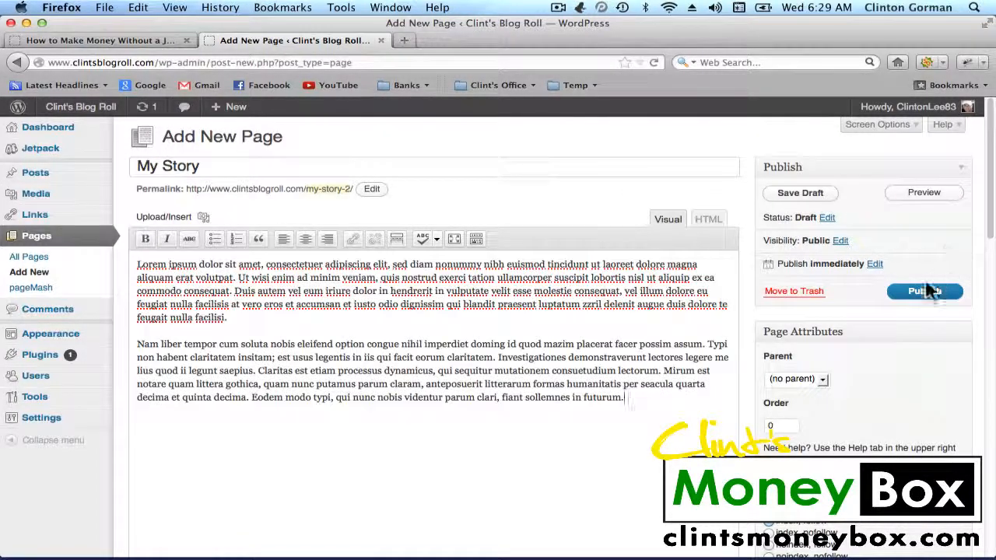
{"action": "left_click", "coordinate": [926, 296]}
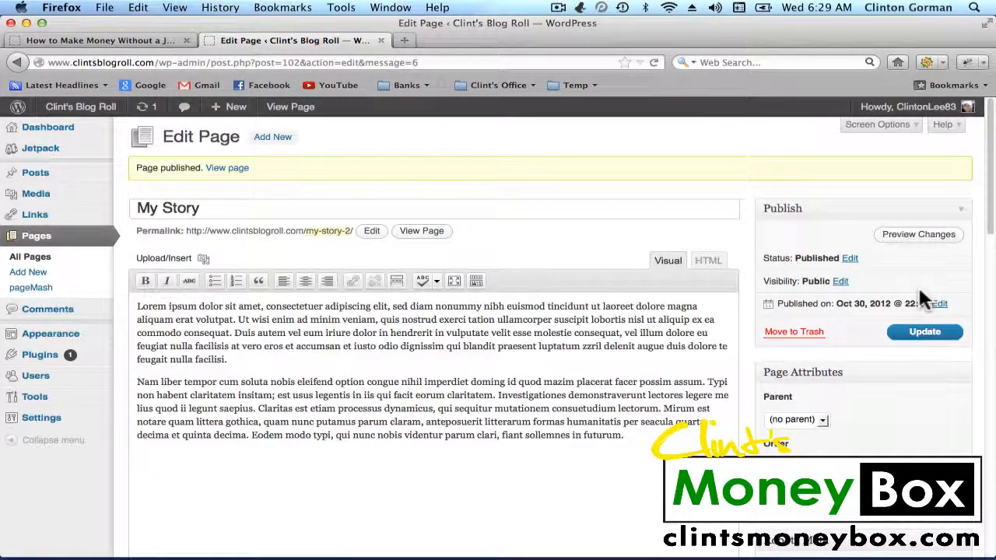
Step: Reload the live front page and check the site navigation and the Pages list for the My Story page
{"action": "left_click", "coordinate": [126, 40]}
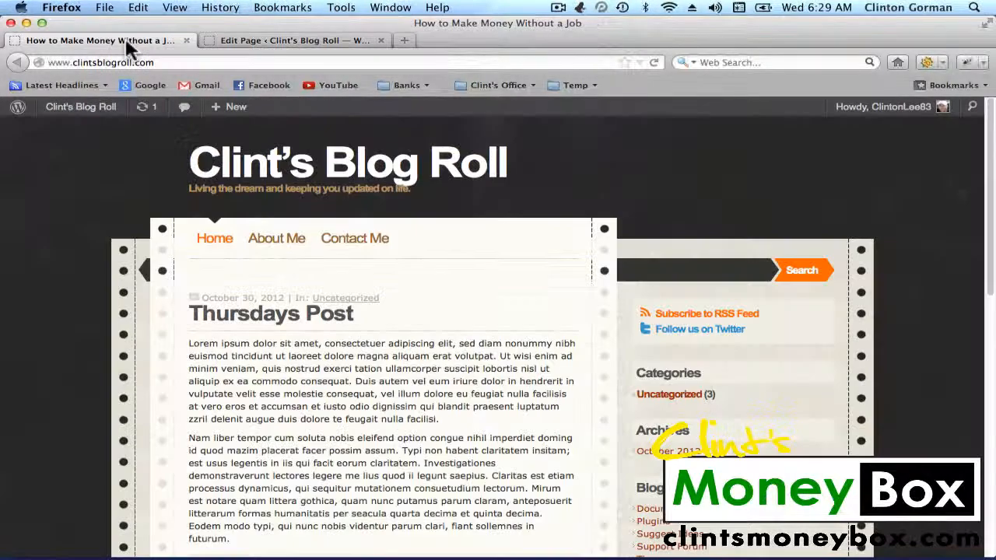
{"action": "left_click", "coordinate": [656, 61]}
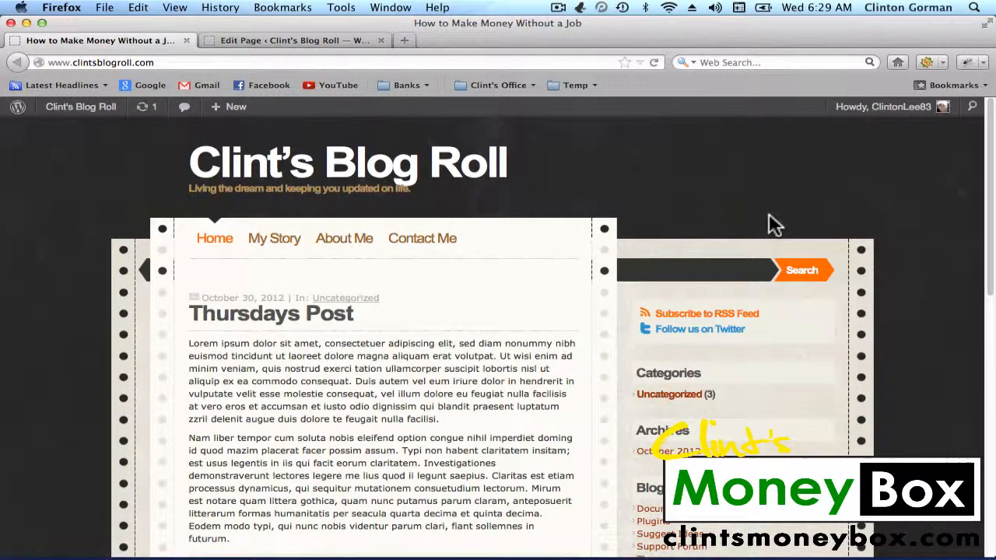
{"action": "scroll", "coordinate": [774, 224], "scroll_direction": "down", "scroll_amount": 5}
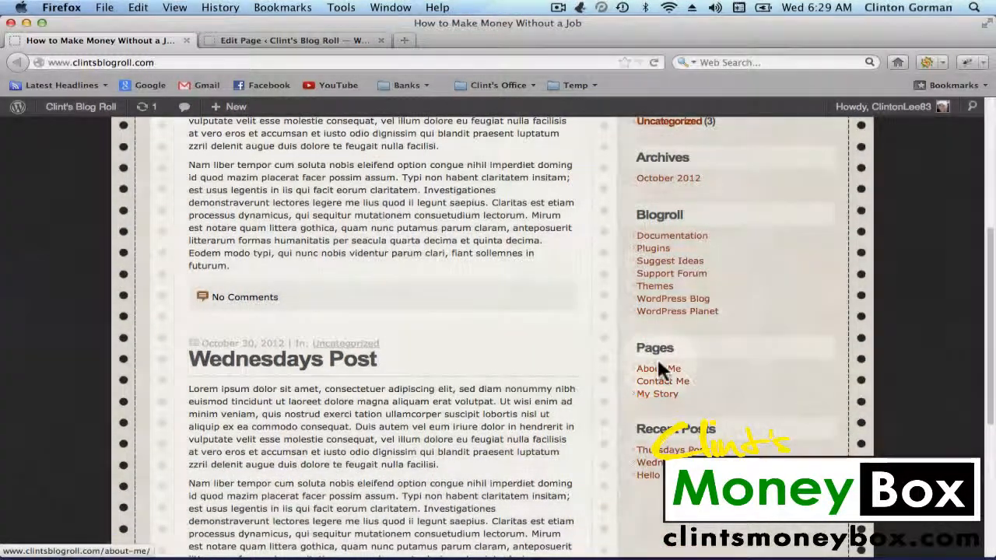
{"action": "scroll", "coordinate": [726, 387], "scroll_direction": "up", "scroll_amount": 5}
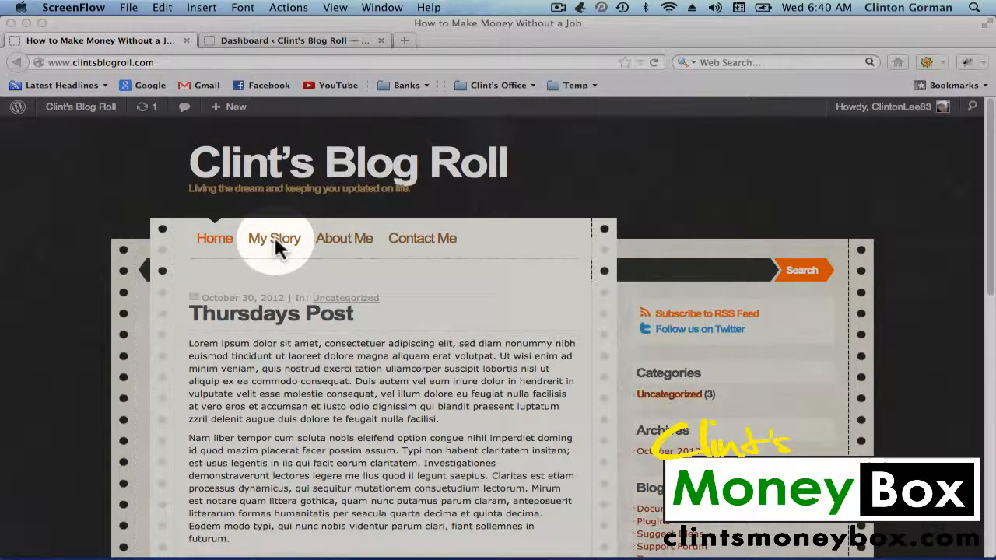
Step: Open the My Story page on the live site and look over its content
{"action": "left_click", "coordinate": [275, 239]}
{"action": "left_click", "coordinate": [276, 239]}
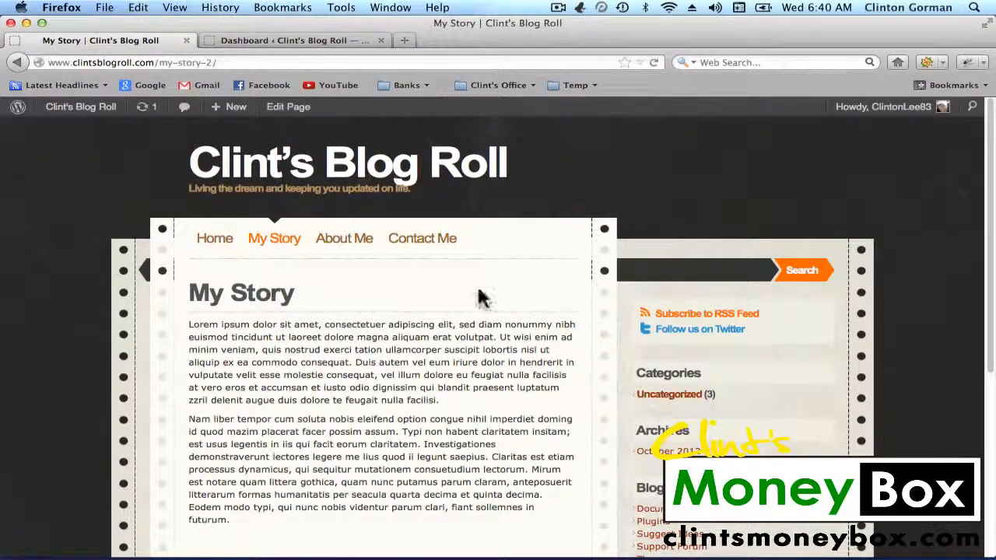
{"action": "scroll", "coordinate": [458, 284], "scroll_direction": "down", "scroll_amount": 2}
{"action": "scroll", "coordinate": [459, 287], "scroll_direction": "down", "scroll_amount": 1}
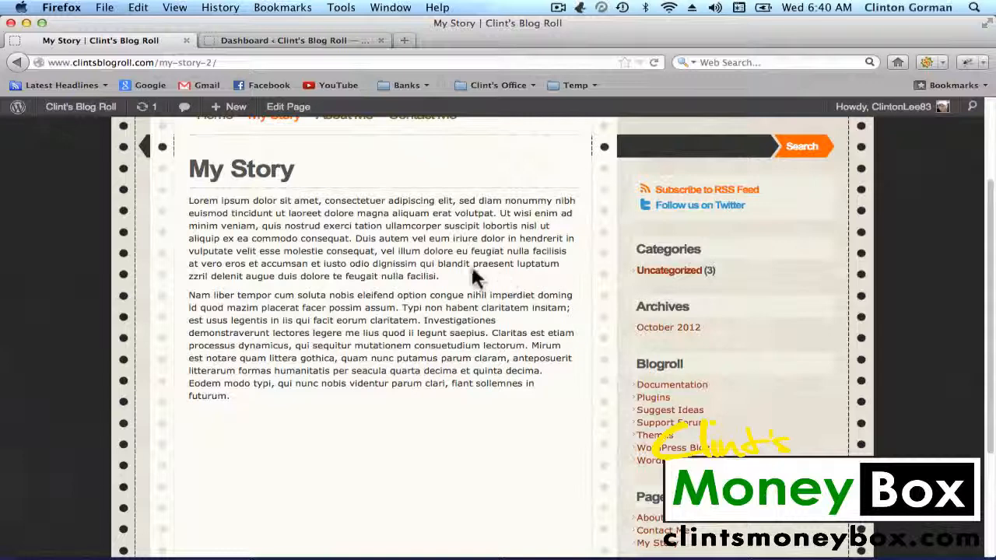
{"action": "scroll", "coordinate": [380, 260], "scroll_direction": "up", "scroll_amount": 3}
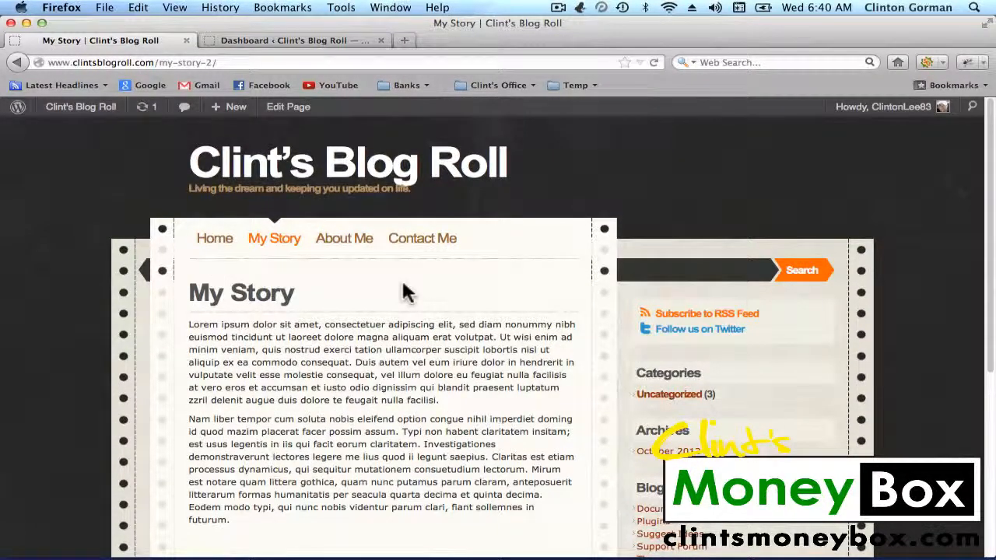
Step: Return to the blog's dashboard and open the My Story page for editing
{"action": "left_click", "coordinate": [297, 42]}
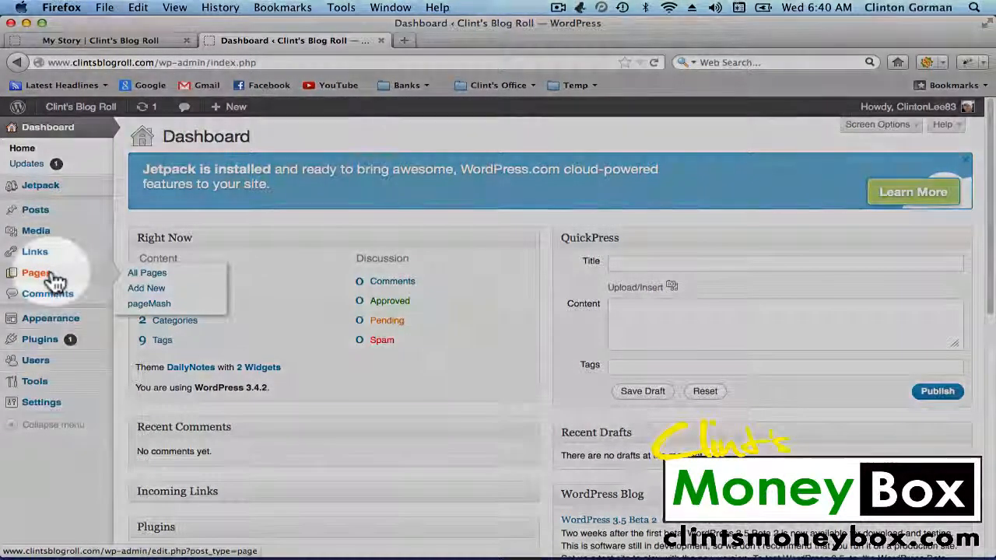
{"action": "left_click", "coordinate": [55, 278]}
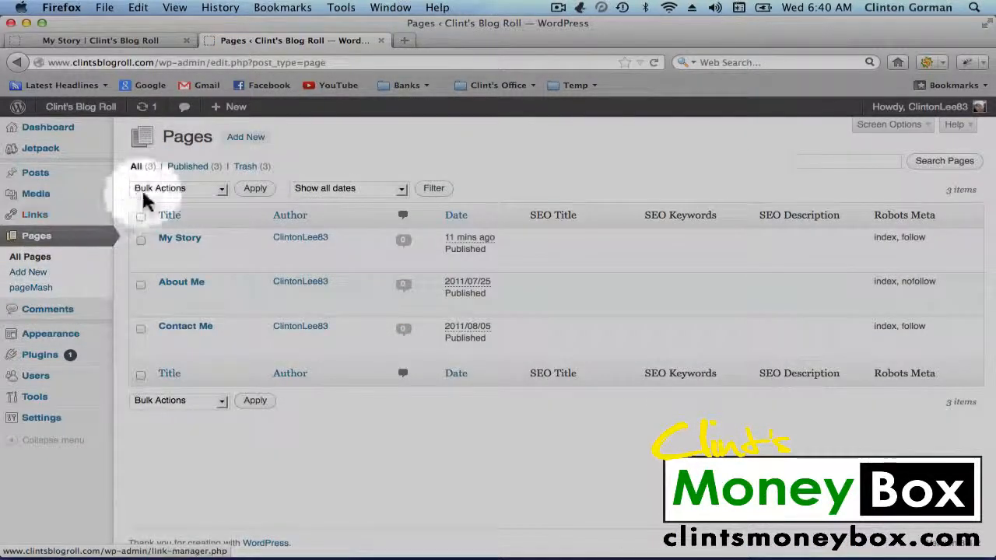
{"action": "mouse_move", "coordinate": [175, 251]}
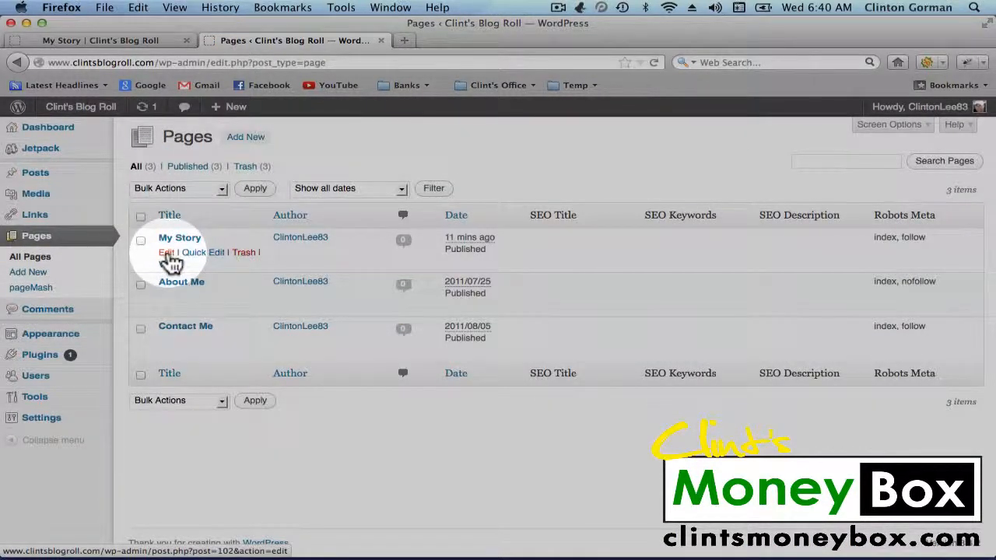
{"action": "left_click", "coordinate": [167, 255]}
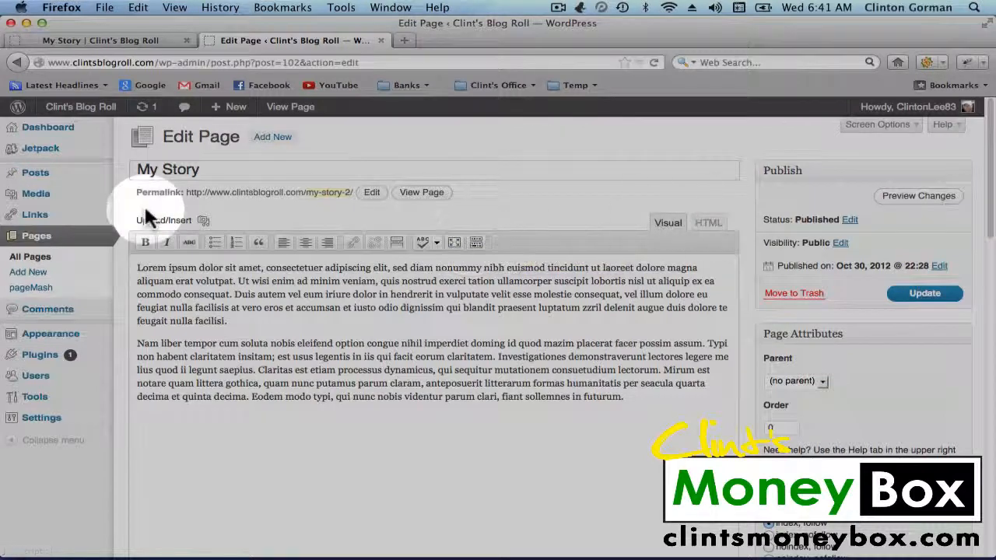
Step: Show the editor's Kitchen Sink formatting row and look through the available paragraph and heading formats
{"action": "left_click", "coordinate": [475, 242]}
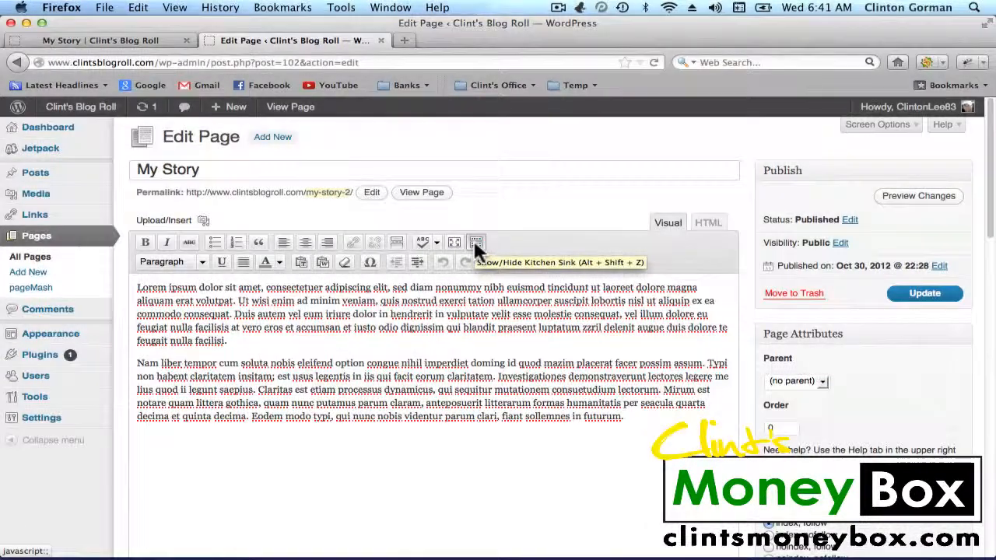
{"action": "left_click", "coordinate": [201, 263]}
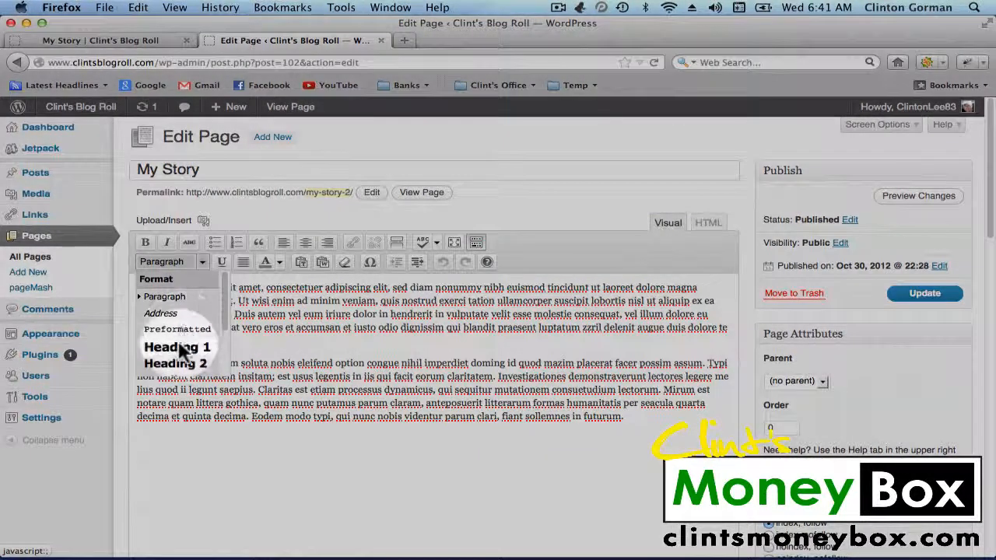
{"action": "scroll", "coordinate": [183, 343], "scroll_direction": "down", "scroll_amount": 2}
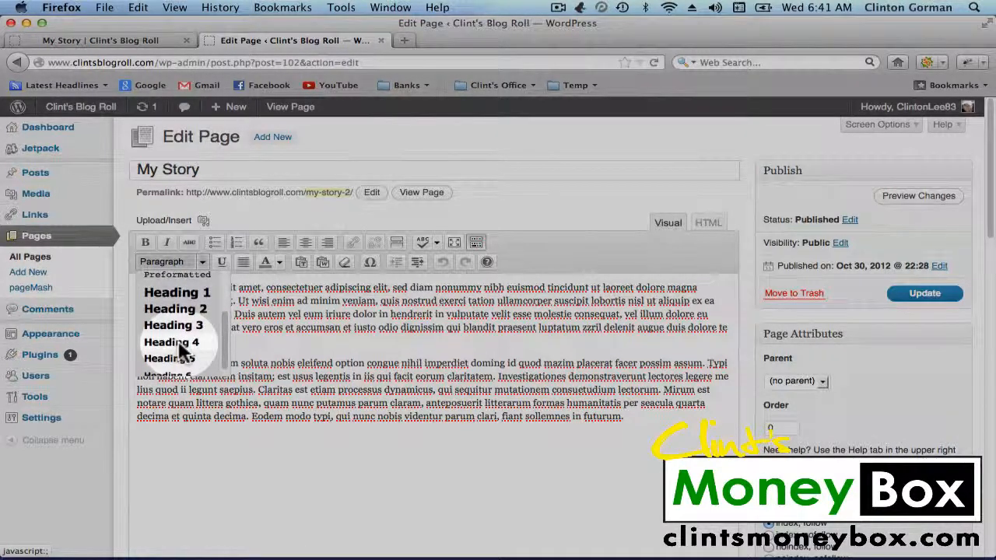
{"action": "scroll", "coordinate": [184, 352], "scroll_direction": "up", "scroll_amount": 2}
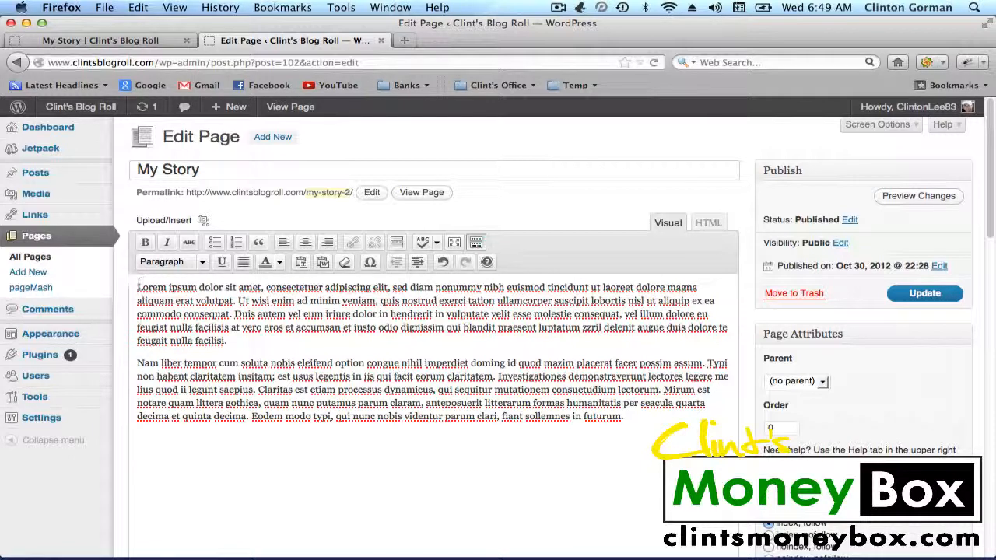
Step: Add the line "My Story" above the first paragraph of the page and format it as Heading 1
{"action": "key", "text": "Return"}
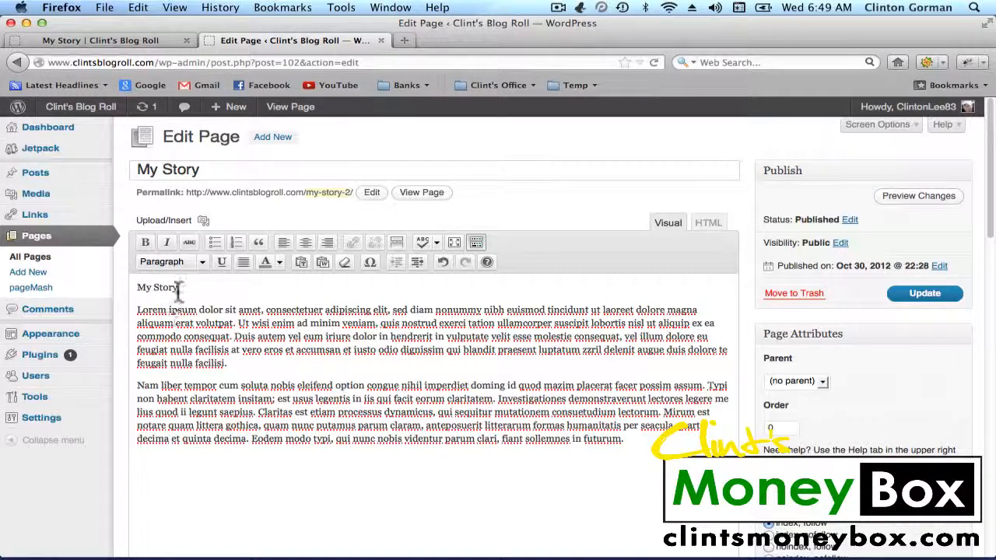
{"action": "left_click_drag", "start_coordinate": [180, 289], "coordinate": [136, 289]}
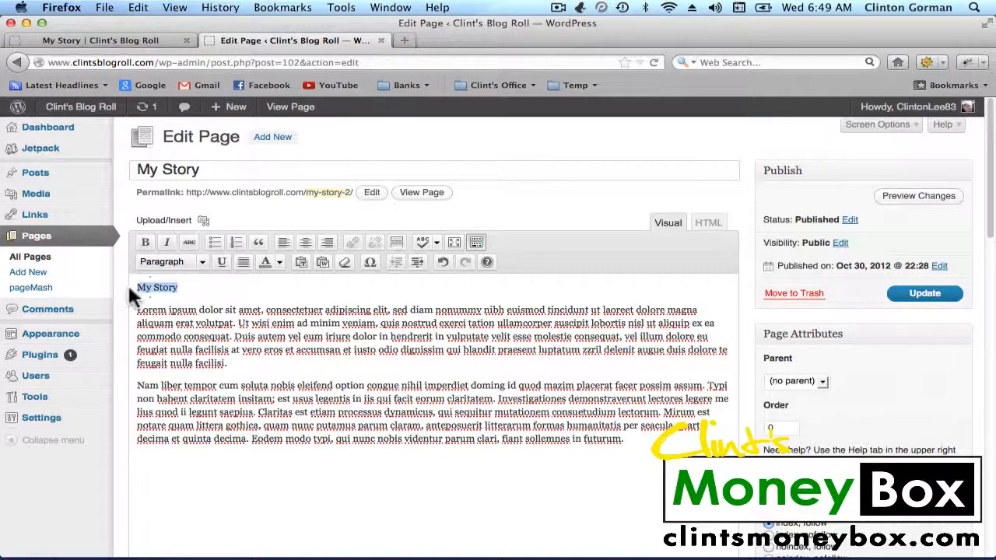
{"action": "left_click", "coordinate": [202, 263]}
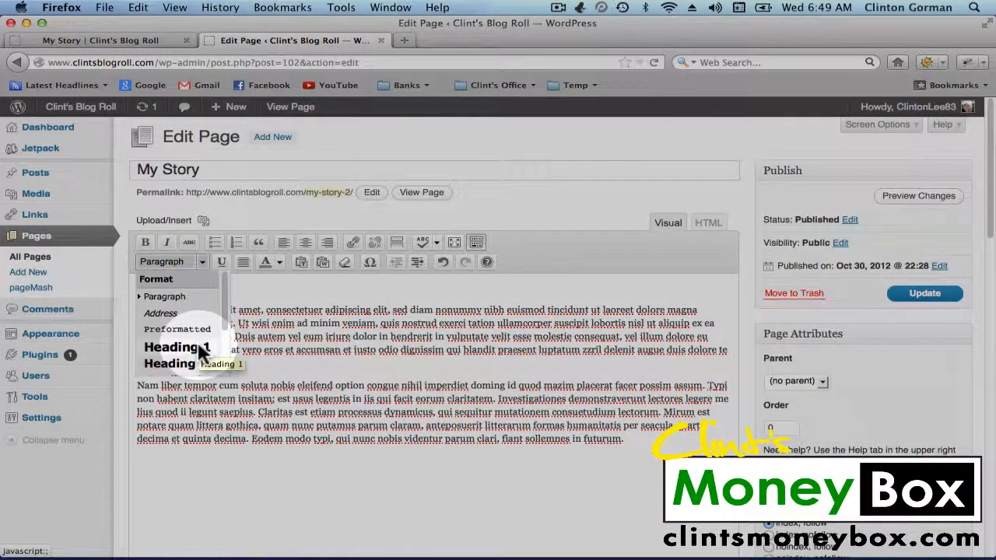
{"action": "left_click", "coordinate": [200, 348]}
{"action": "left_click", "coordinate": [274, 288]}
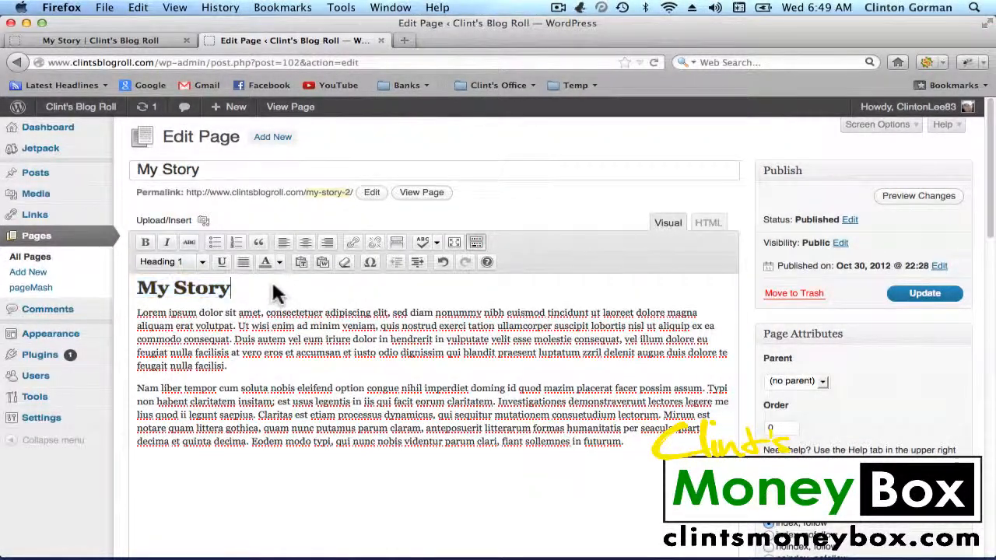
Step: Add the lines Dog, Cat and mouse between the two body paragraphs and format them as a bulleted list
{"action": "left_click", "coordinate": [240, 362]}
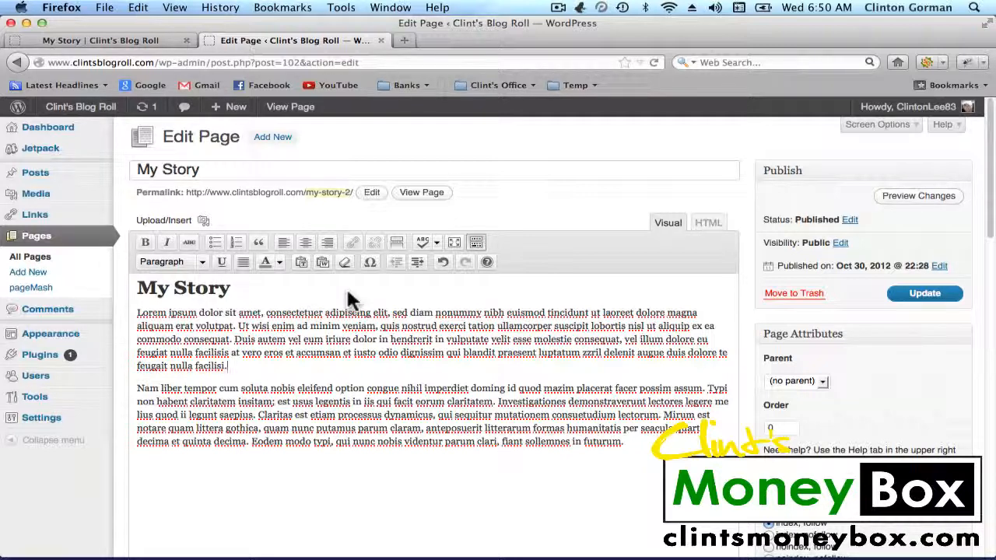
{"action": "key", "text": "Return"}
{"action": "key", "text": "Return"}
{"action": "key", "text": "BackSpace"}
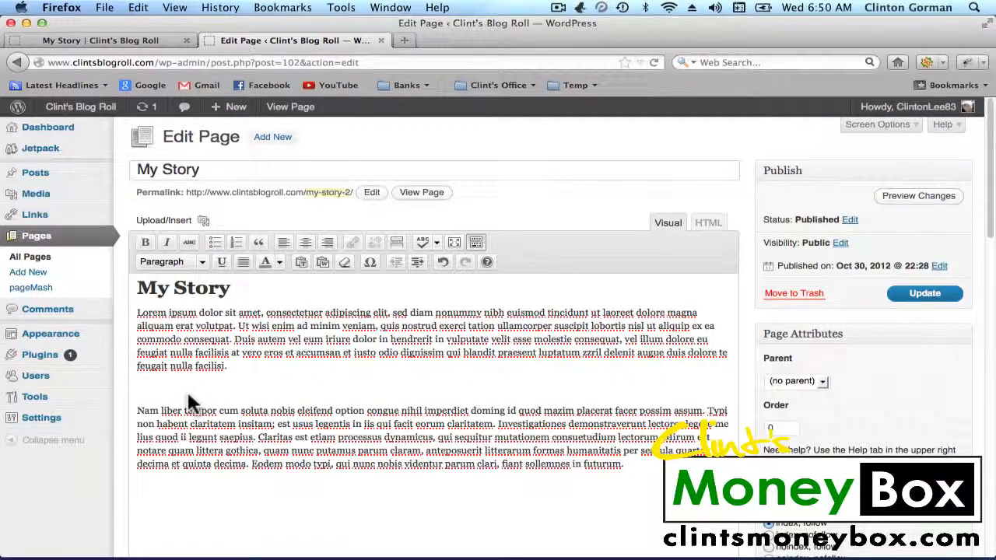
{"action": "type", "text": "Dog"}
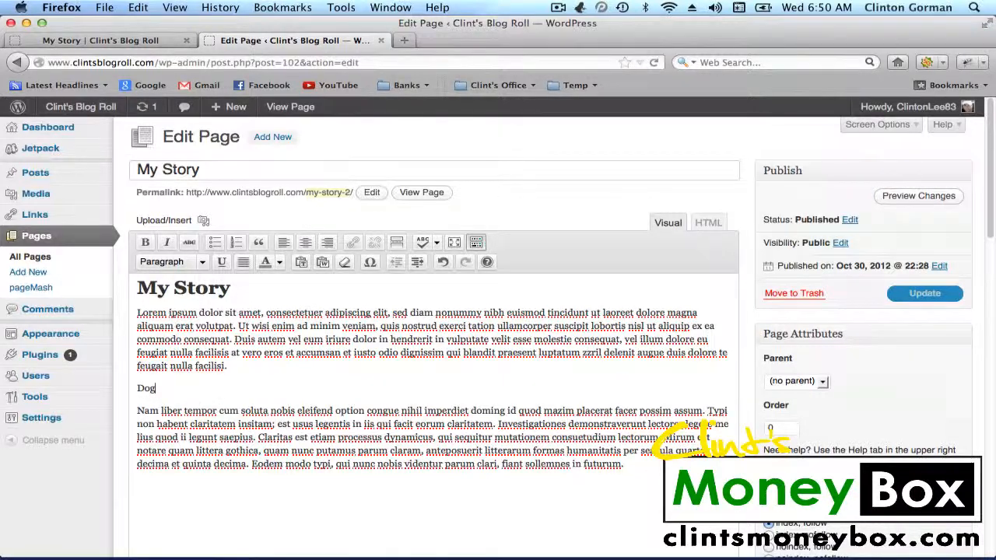
{"action": "key", "text": "Return"}
{"action": "type", "text": "Ca"}
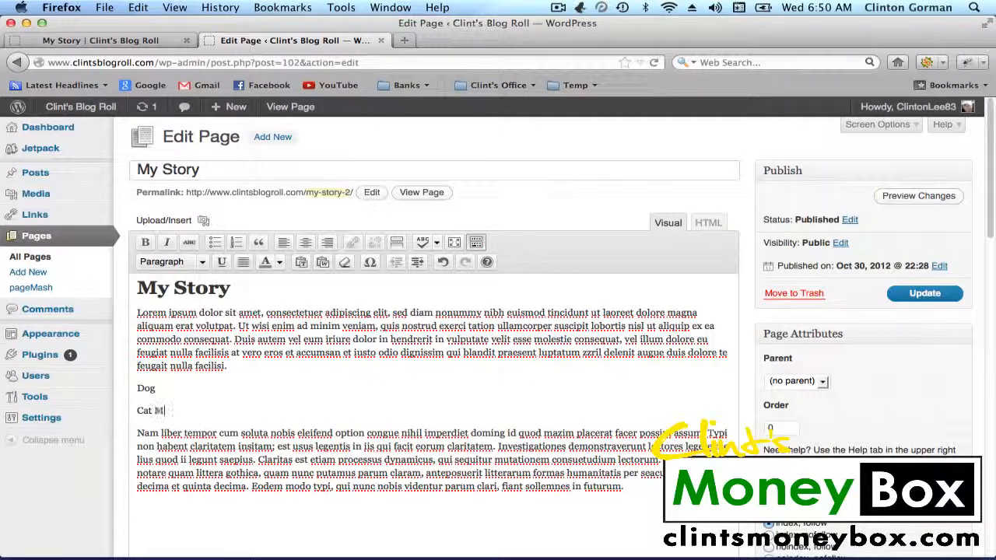
{"action": "type", "text": "t"}
{"action": "key", "text": "Return"}
{"action": "type", "text": "mouse"}
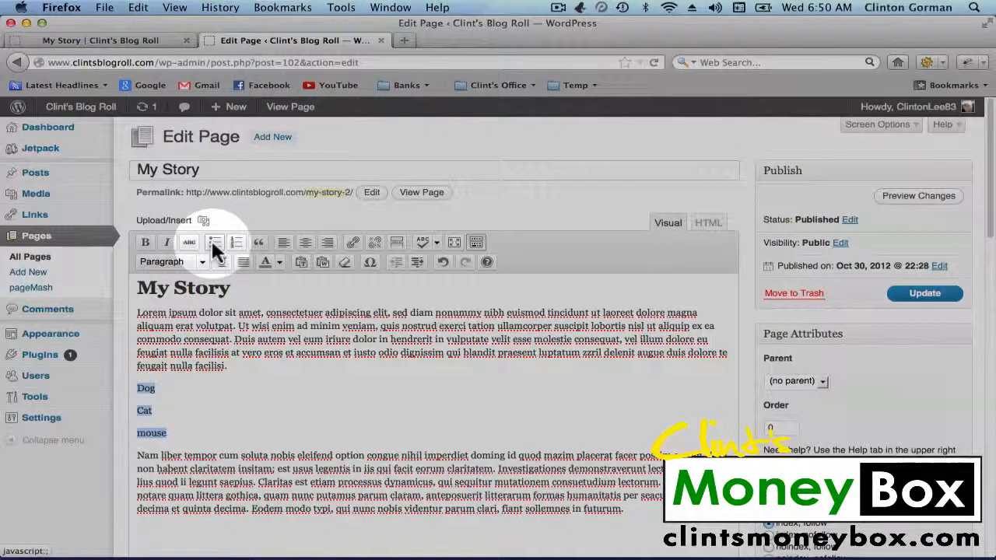
{"action": "left_click", "coordinate": [215, 242]}
{"action": "left_click", "coordinate": [237, 409]}
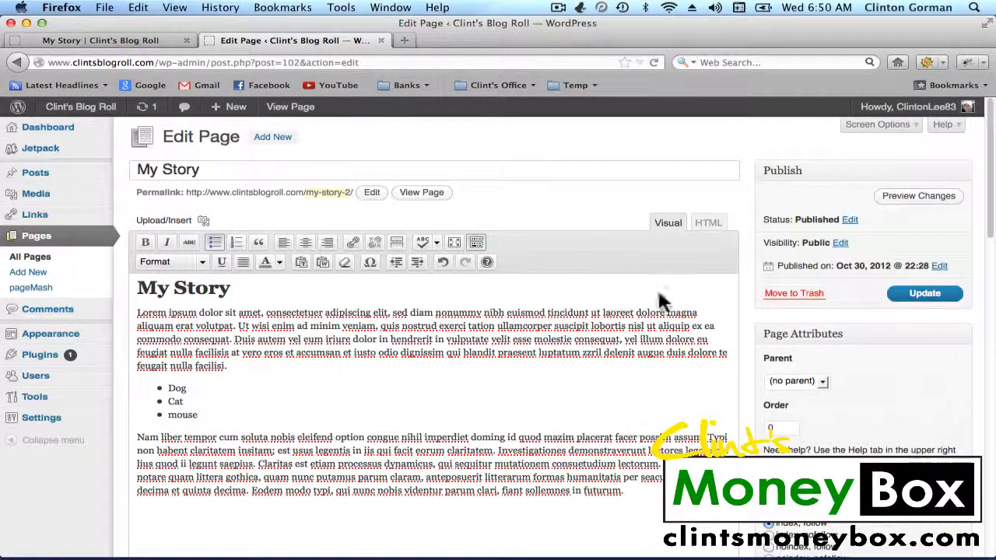
Step: Upload cutcaster-photo-100433120-Money-Falling-3d.jpg from the Desktop's untitled folder, with the insertion point after "magna" in the first paragraph's opening line
{"action": "left_click", "coordinate": [702, 316]}
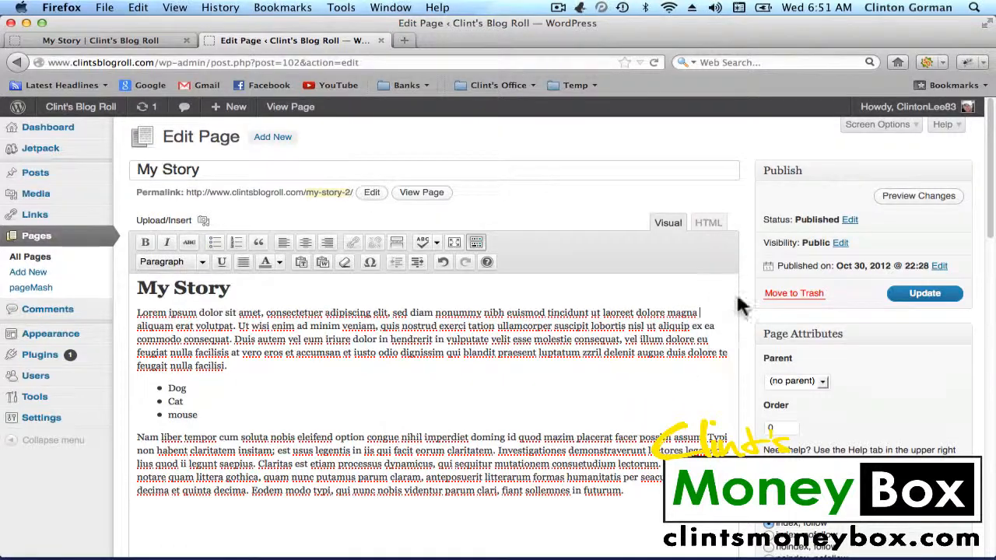
{"action": "left_click", "coordinate": [708, 320]}
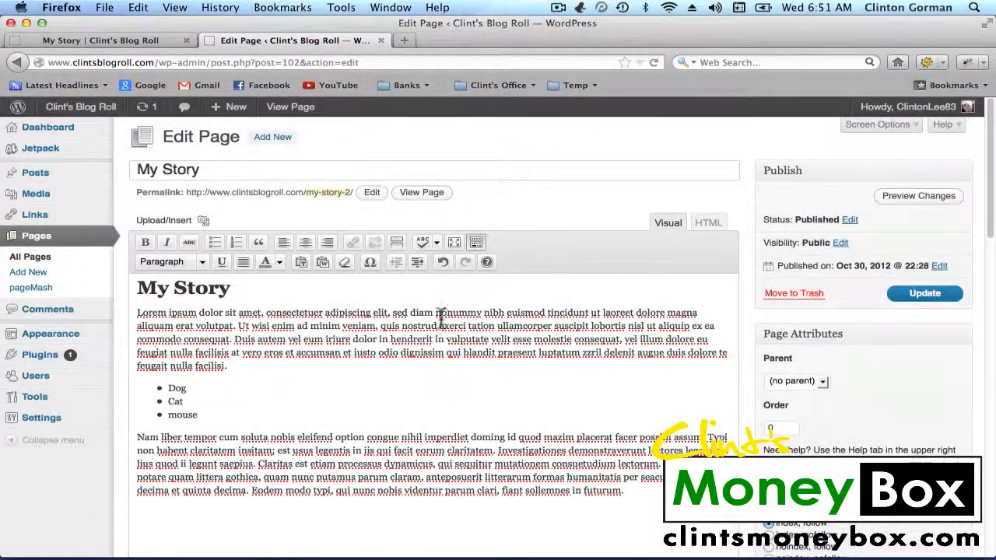
{"action": "left_click", "coordinate": [700, 314]}
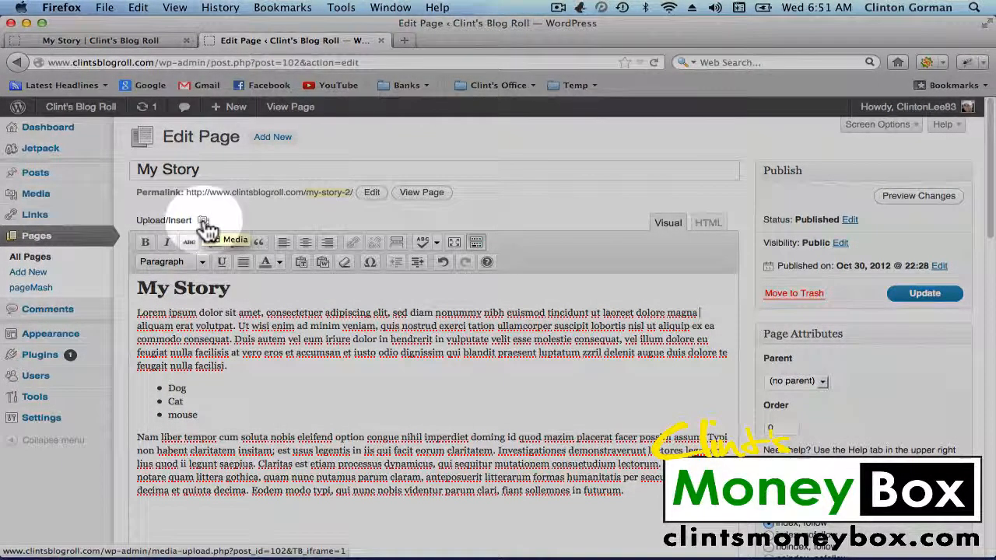
{"action": "left_click", "coordinate": [203, 223]}
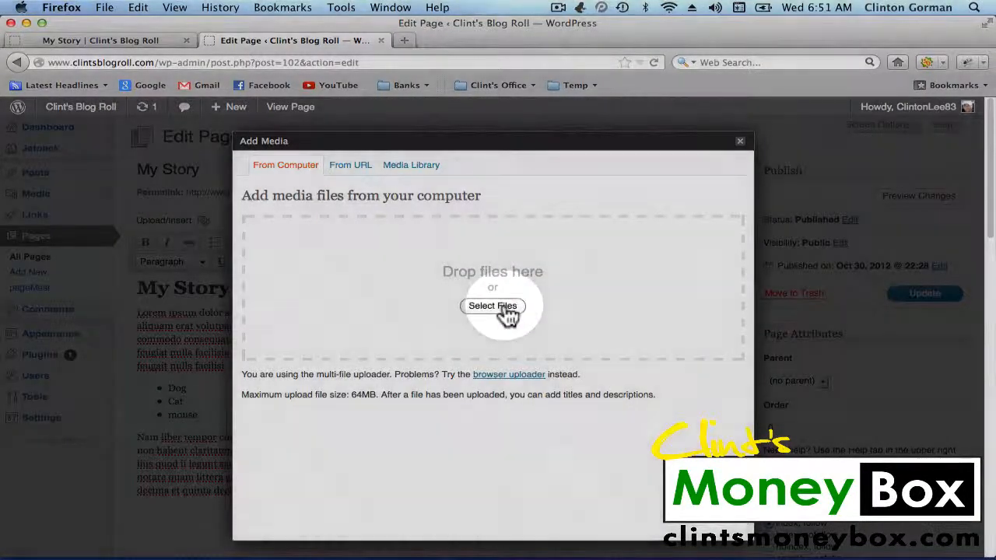
{"action": "left_click", "coordinate": [504, 308]}
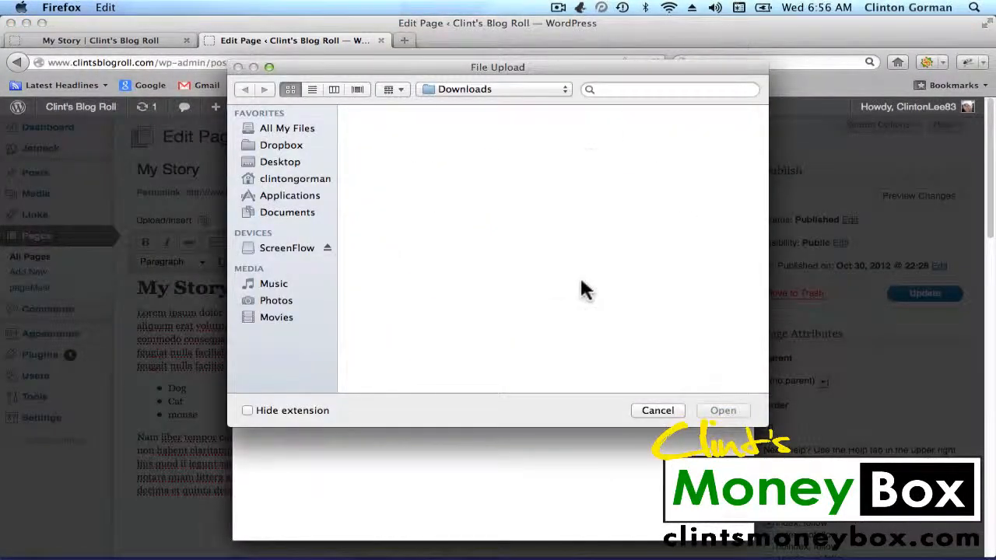
{"action": "left_click", "coordinate": [275, 159]}
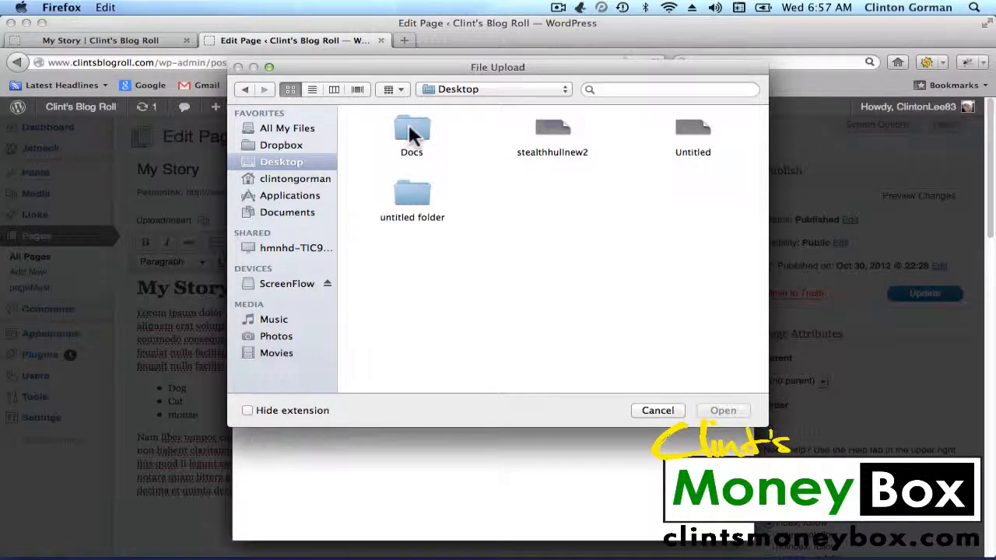
{"action": "double_click", "coordinate": [412, 194]}
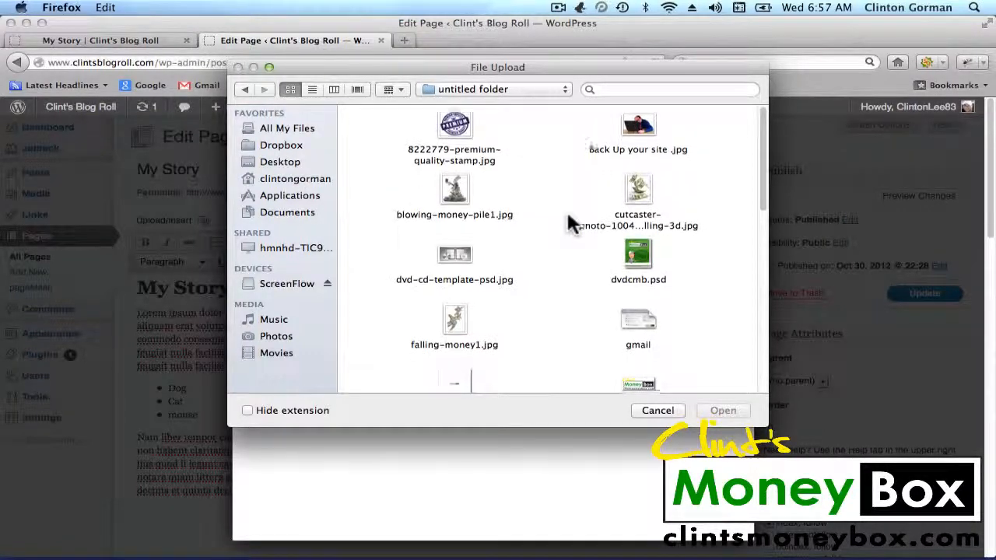
{"action": "scroll", "coordinate": [568, 222], "scroll_direction": "down", "scroll_amount": 1}
{"action": "left_click", "coordinate": [628, 195]}
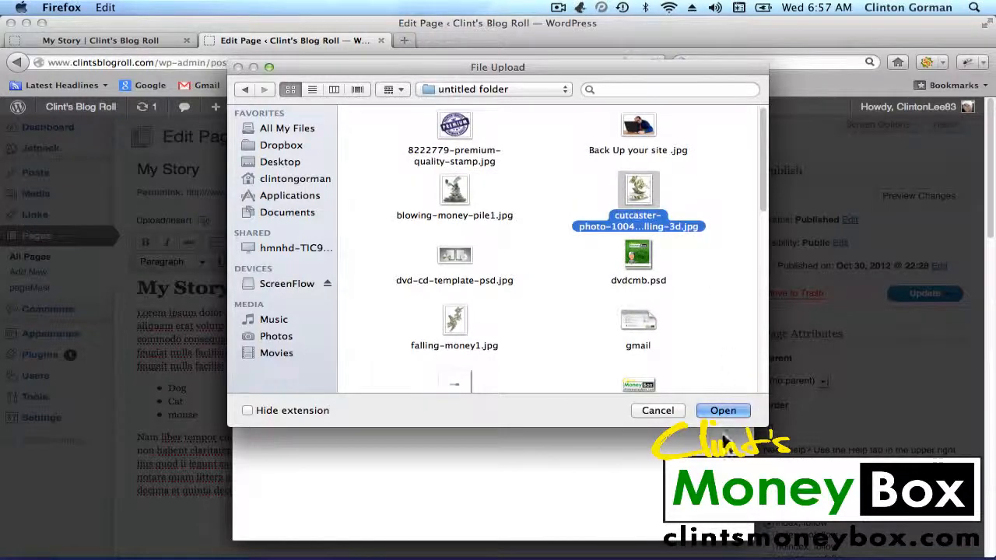
{"action": "left_click", "coordinate": [716, 410]}
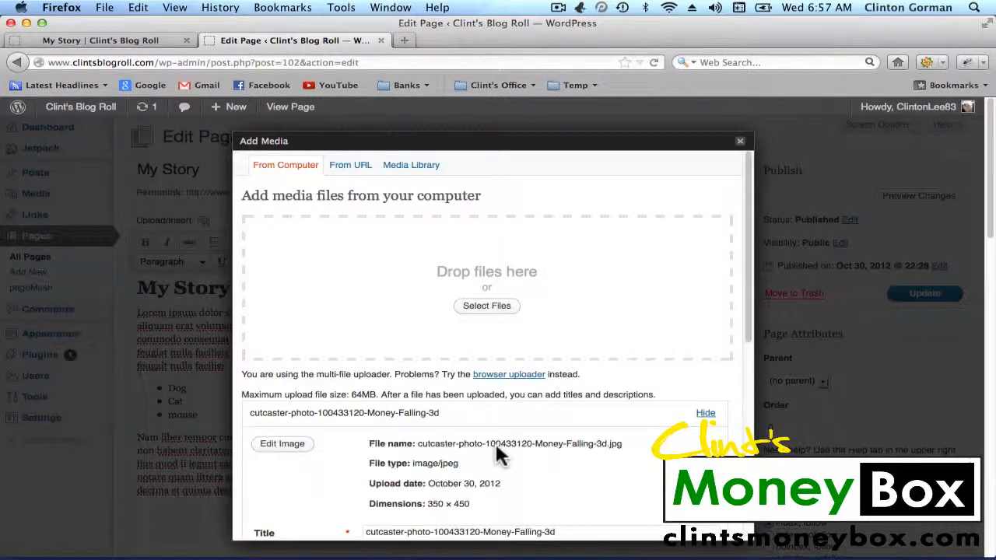
Step: Set the uploaded money image's alignment to Right and insert it into the page at Full Size (350 × 450)
{"action": "scroll", "coordinate": [604, 425], "scroll_direction": "down", "scroll_amount": 10}
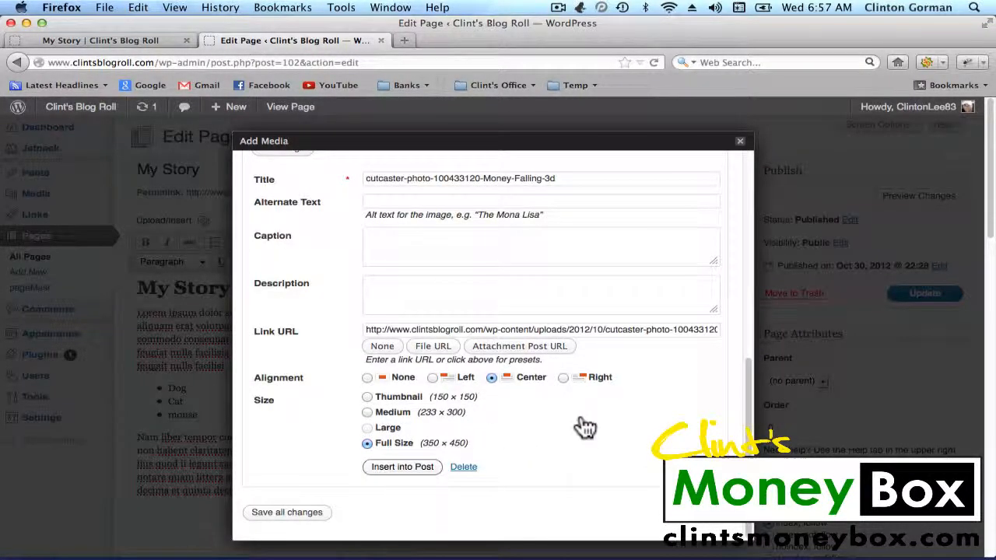
{"action": "scroll", "coordinate": [348, 260], "scroll_direction": "up", "scroll_amount": 5}
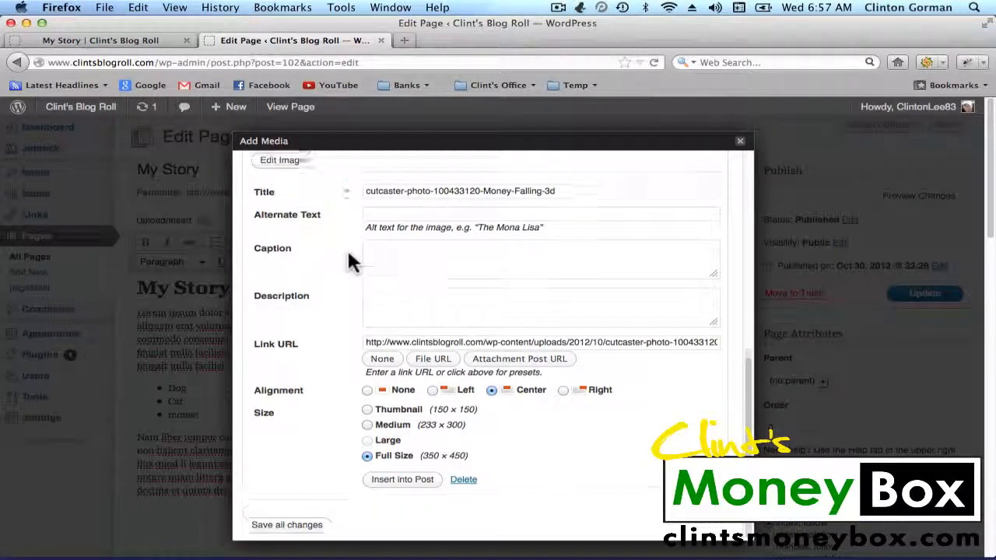
{"action": "scroll", "coordinate": [348, 260], "scroll_direction": "down", "scroll_amount": 3}
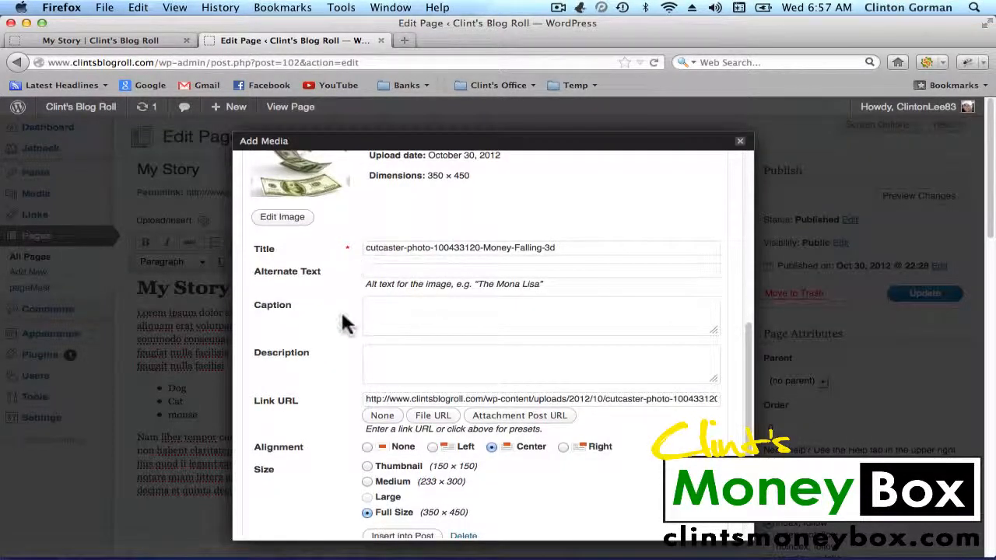
{"action": "scroll", "coordinate": [348, 323], "scroll_direction": "down", "scroll_amount": 3}
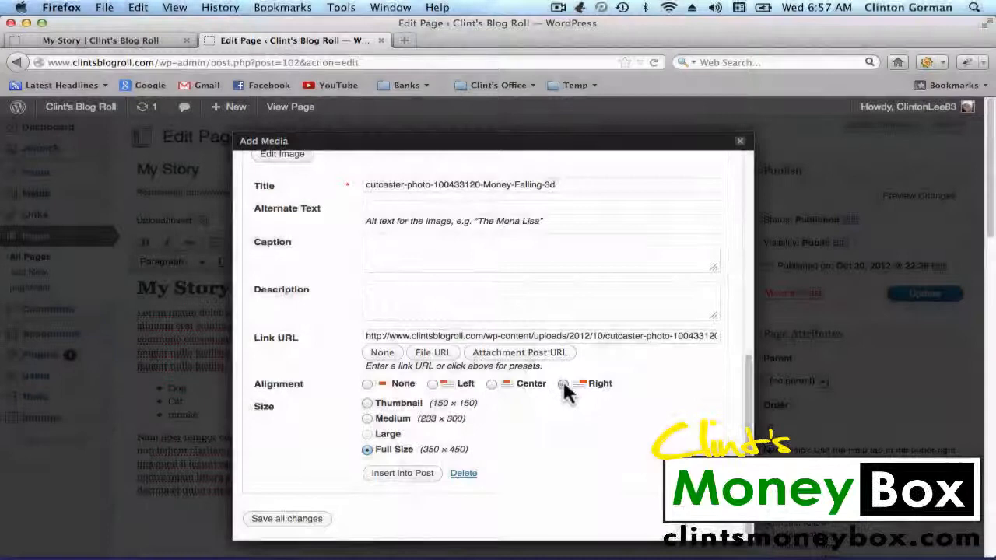
{"action": "left_click", "coordinate": [563, 384]}
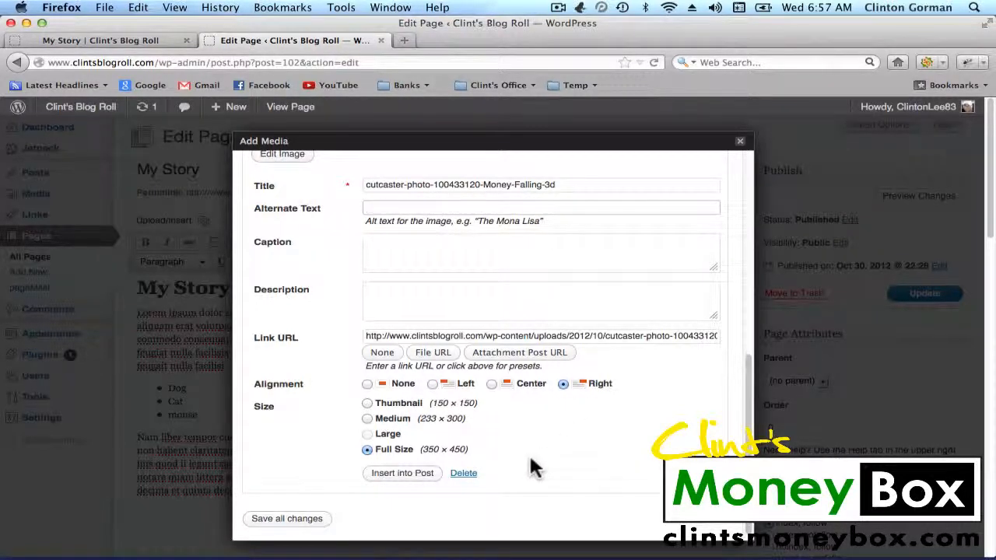
{"action": "left_click", "coordinate": [562, 383]}
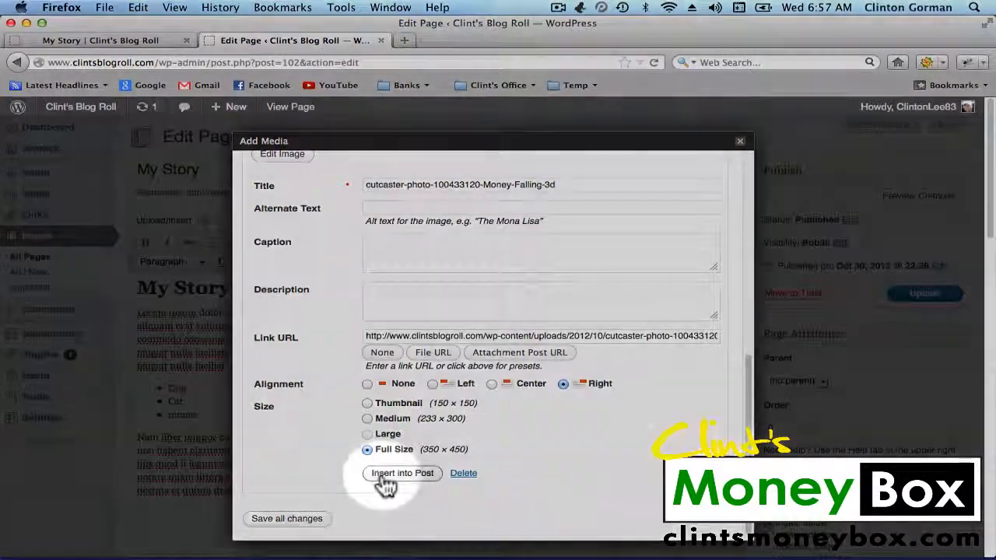
{"action": "left_click", "coordinate": [386, 476]}
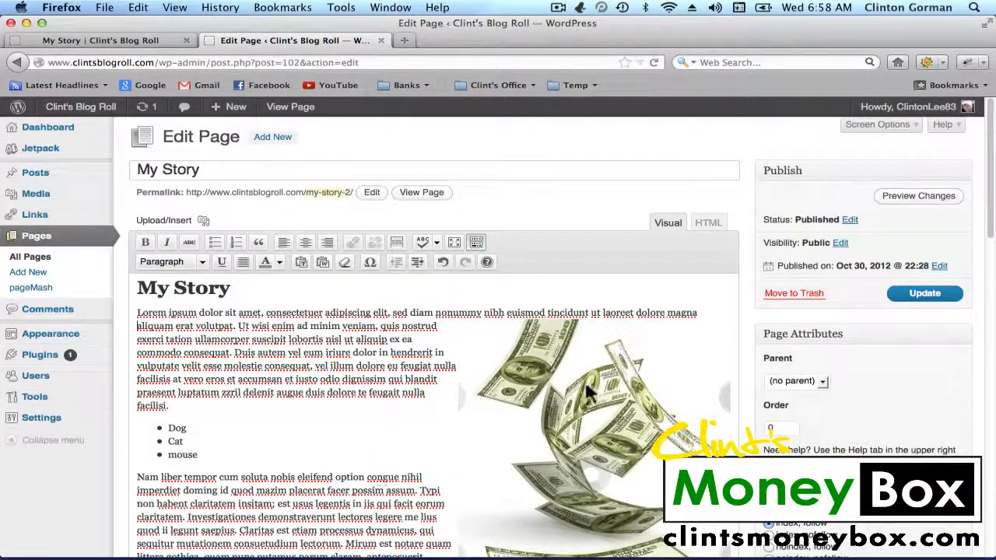
Step: Scale the inserted money image to 60% in its image settings and apply the change
{"action": "left_click", "coordinate": [589, 387]}
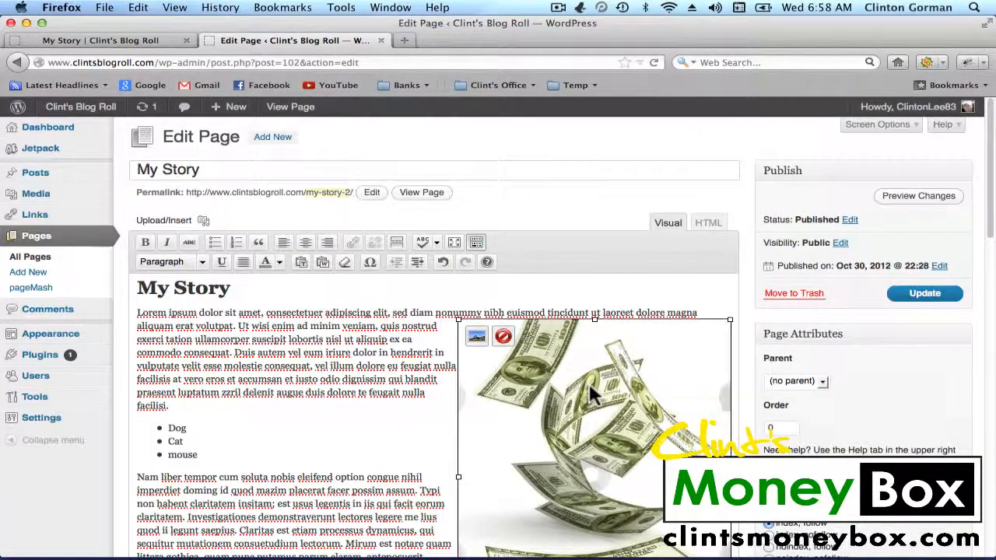
{"action": "scroll", "coordinate": [602, 319], "scroll_direction": "down", "scroll_amount": 4}
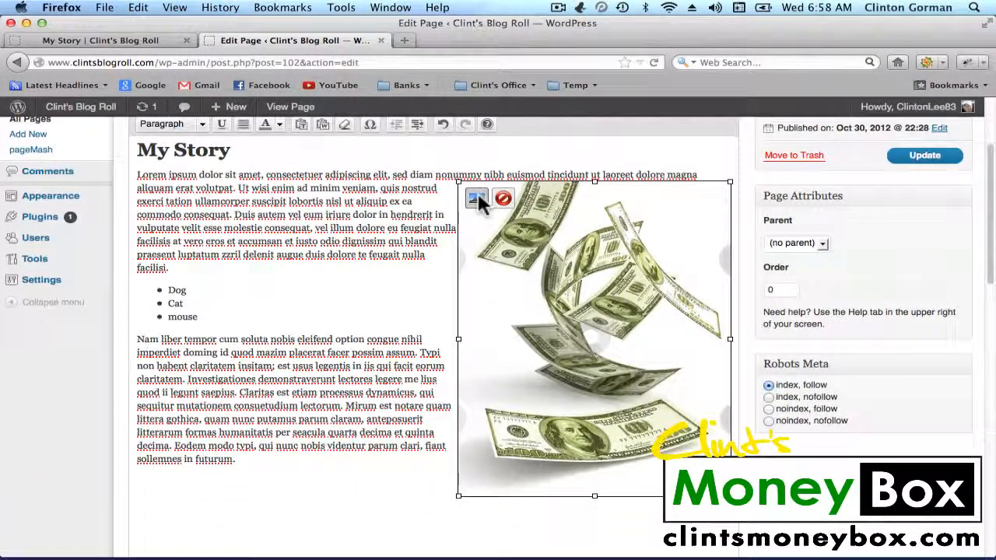
{"action": "left_click", "coordinate": [477, 199]}
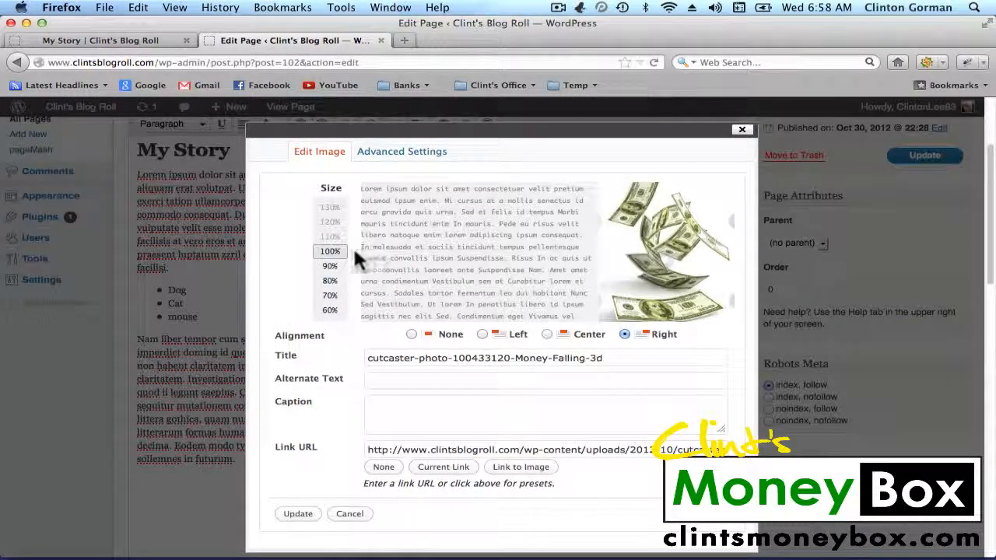
{"action": "left_click", "coordinate": [330, 309]}
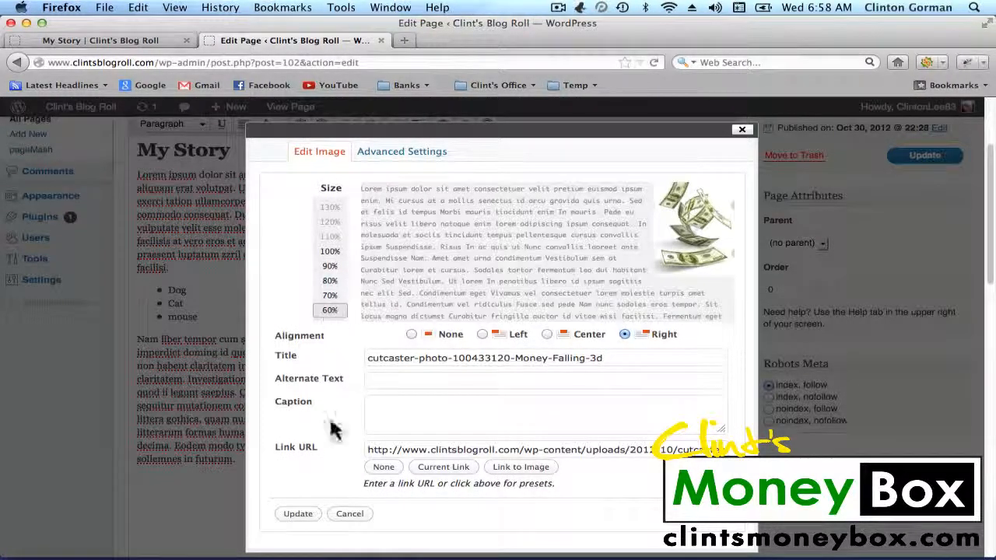
{"action": "left_click", "coordinate": [298, 514]}
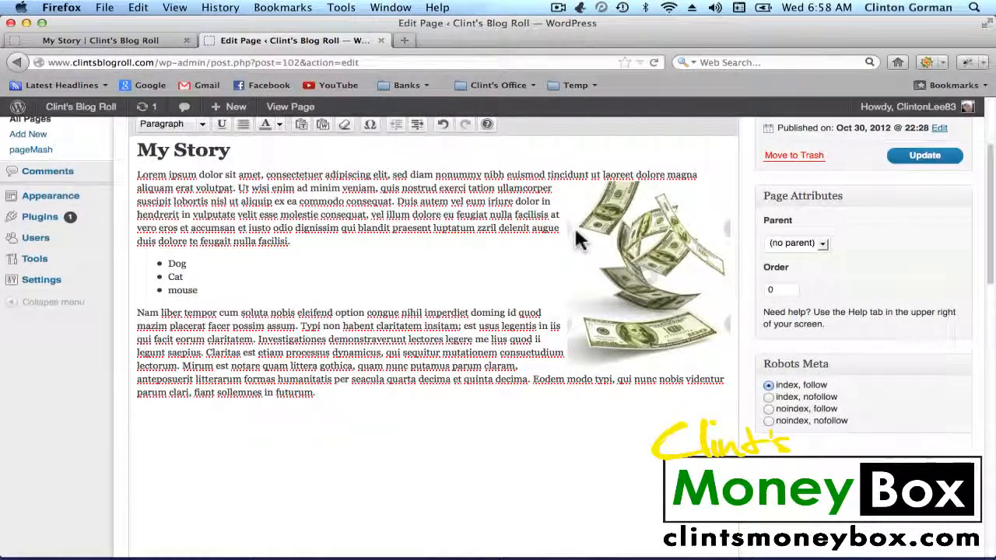
Step: Scale the money image to 80% and move it up into the first paragraph's opening line, at the word "tincidunt"
{"action": "left_click", "coordinate": [580, 204]}
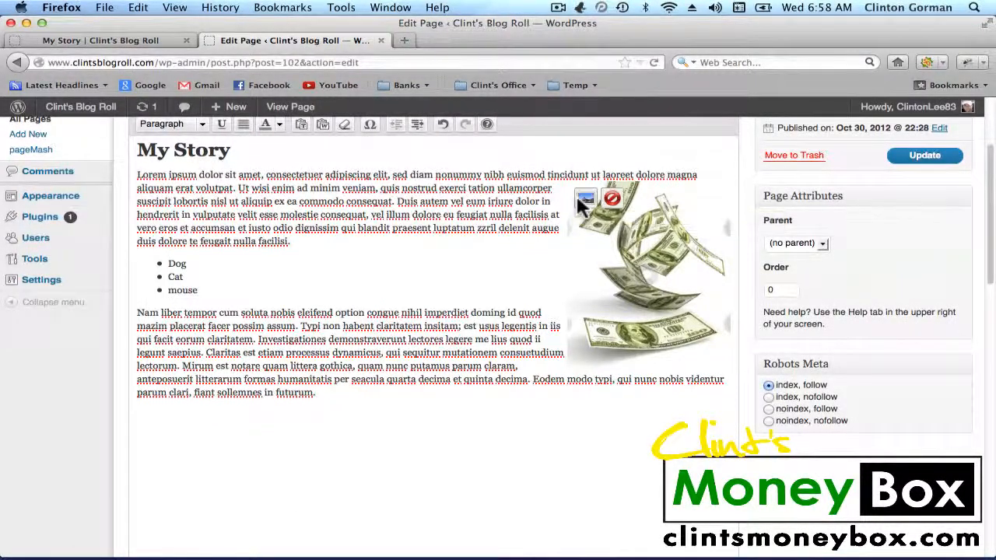
{"action": "left_click", "coordinate": [585, 204]}
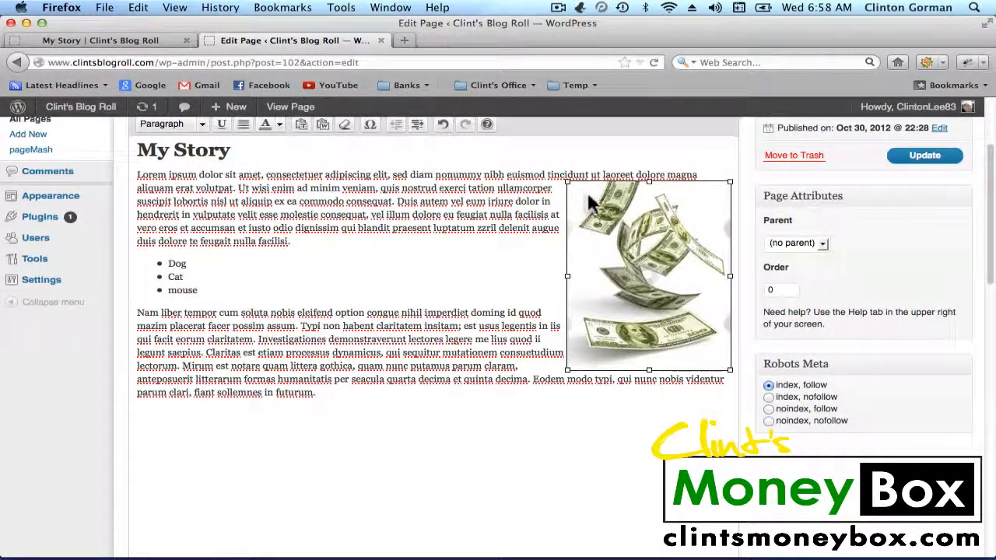
{"action": "left_click", "coordinate": [588, 203]}
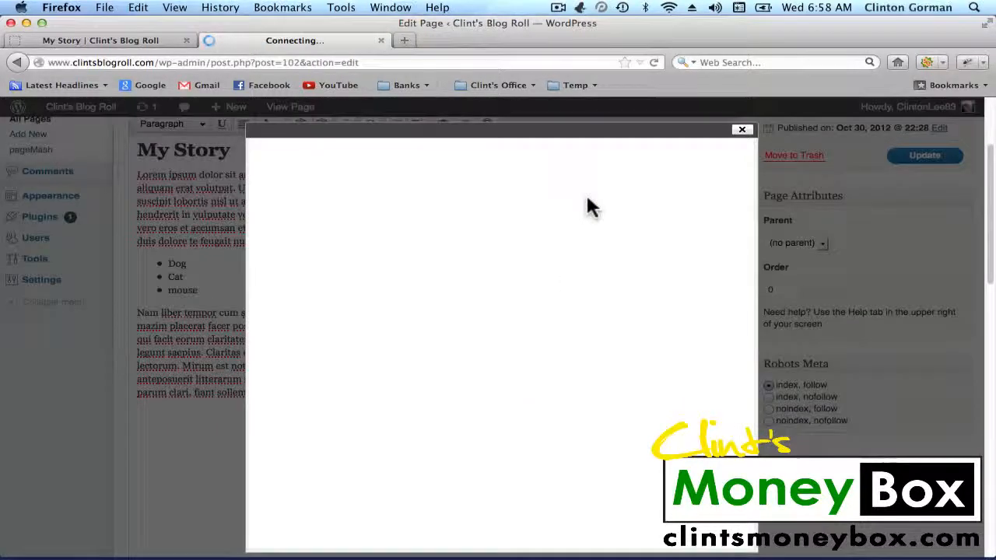
{"action": "left_click", "coordinate": [330, 281]}
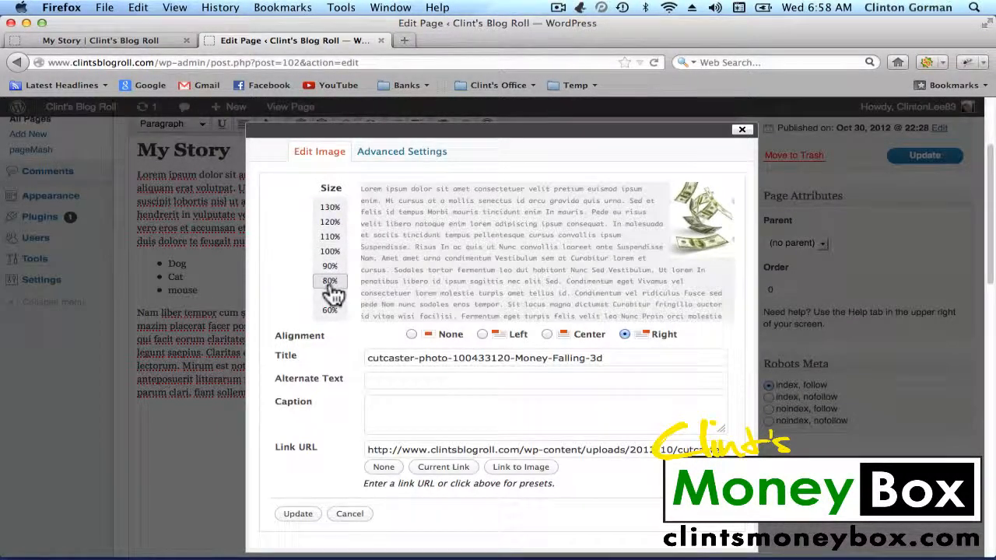
{"action": "left_click", "coordinate": [298, 516]}
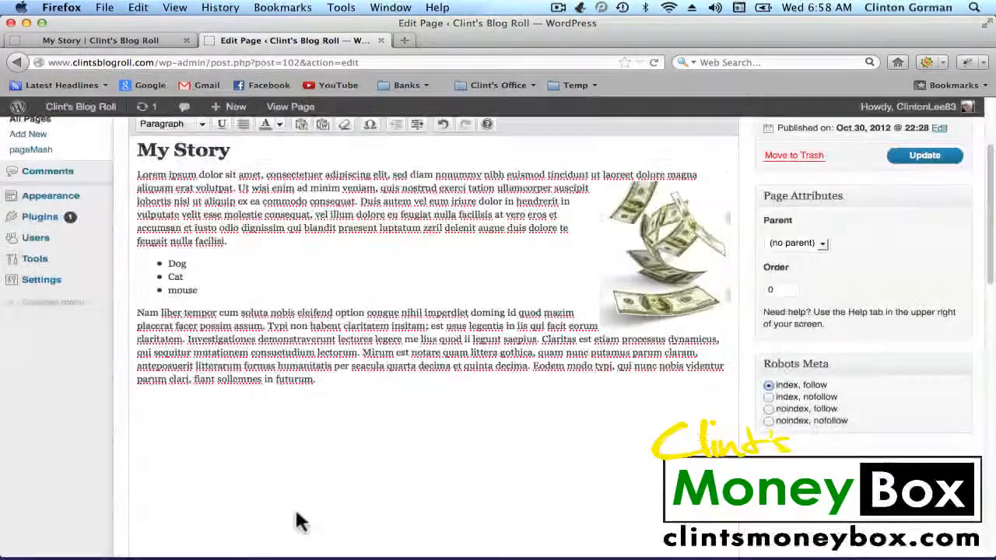
{"action": "left_click_drag", "start_coordinate": [611, 183], "coordinate": [558, 171]}
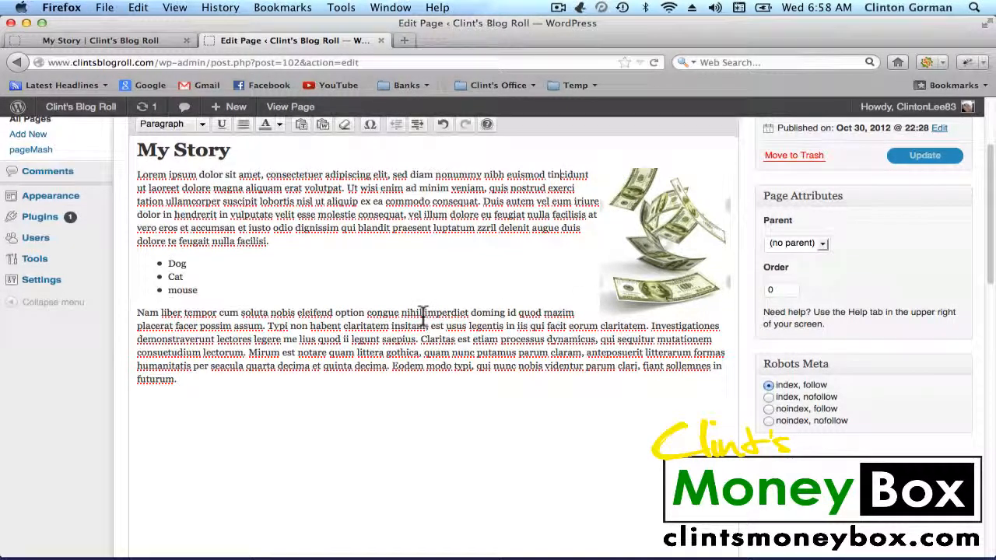
{"action": "scroll", "coordinate": [422, 315], "scroll_direction": "up", "scroll_amount": 3}
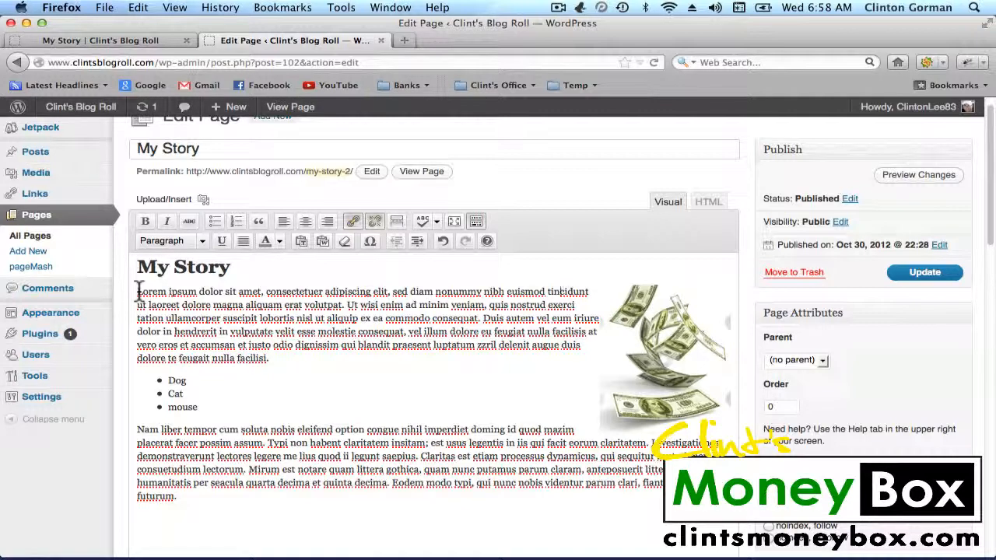
{"action": "left_click_drag", "start_coordinate": [137, 291], "coordinate": [262, 289]}
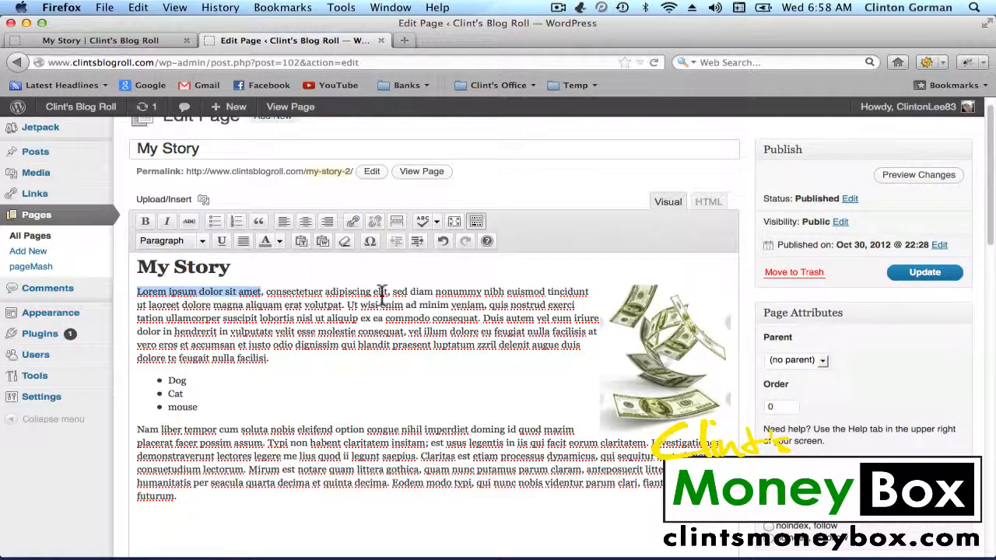
{"action": "left_click", "coordinate": [292, 290]}
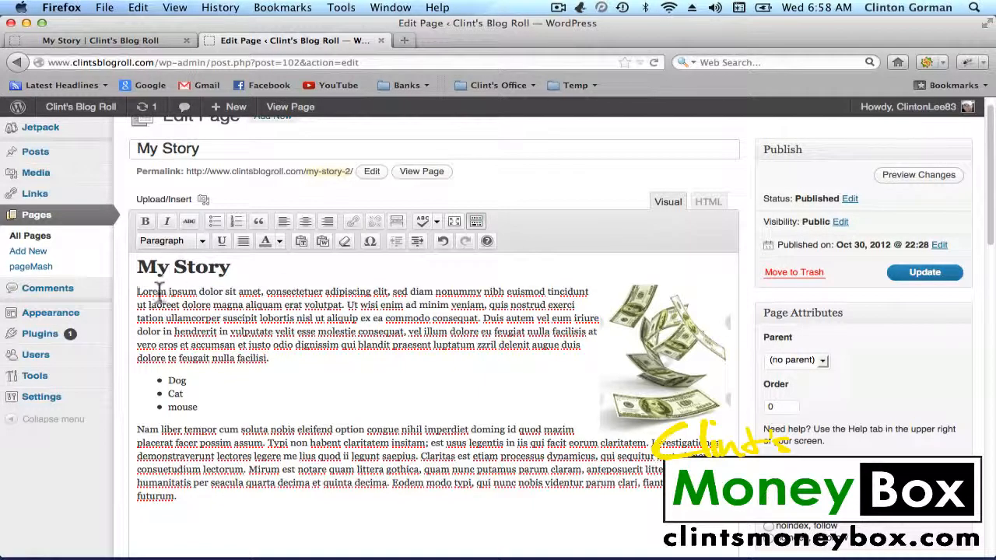
{"action": "left_click_drag", "start_coordinate": [139, 291], "coordinate": [266, 289]}
{"action": "left_click", "coordinate": [299, 351]}
Step: Replace "te feugait nulla facilisi." at the end of the first paragraph with "Click Here to visit the product"
{"action": "left_click_drag", "start_coordinate": [167, 359], "coordinate": [268, 362]}
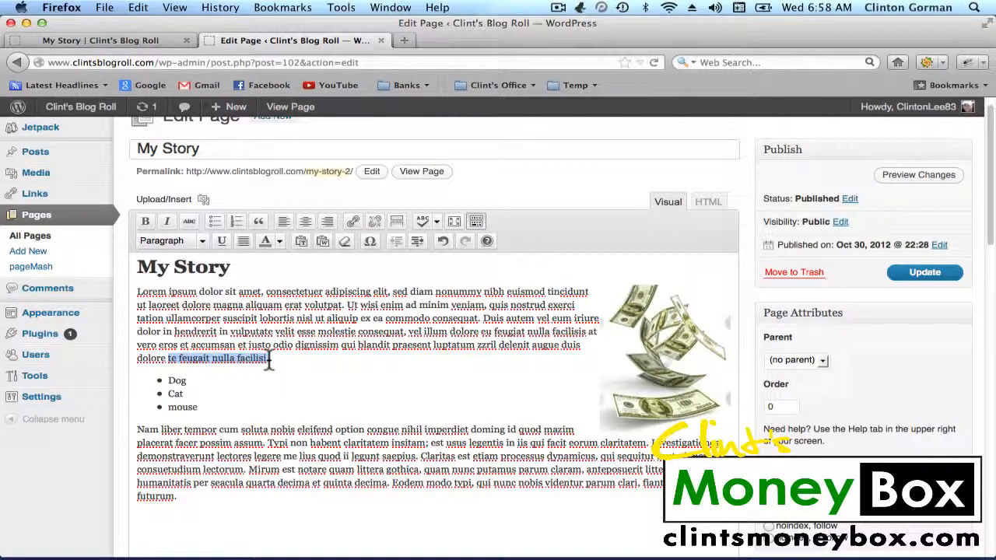
{"action": "type", "text": "Click Here to visit the product"}
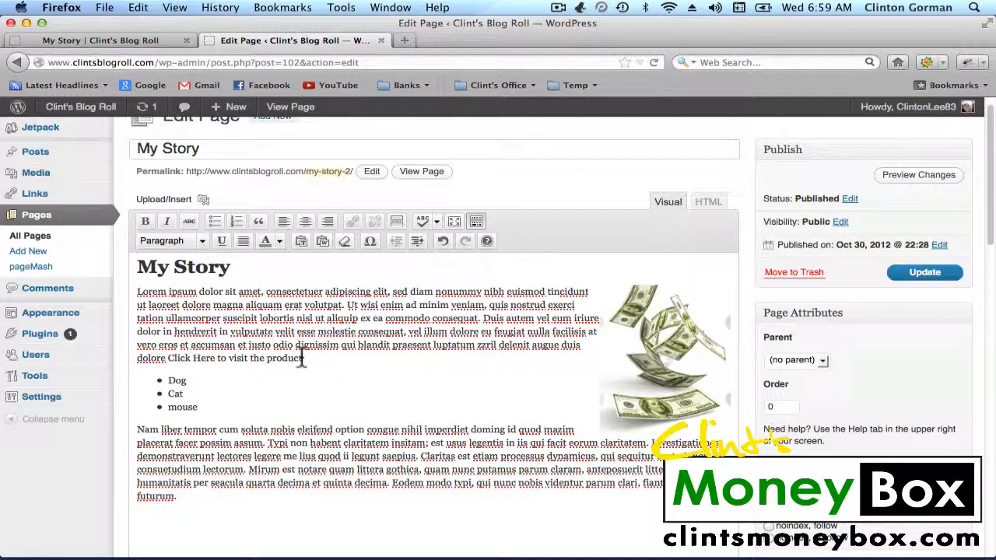
{"action": "left_click_drag", "start_coordinate": [302, 359], "coordinate": [172, 360]}
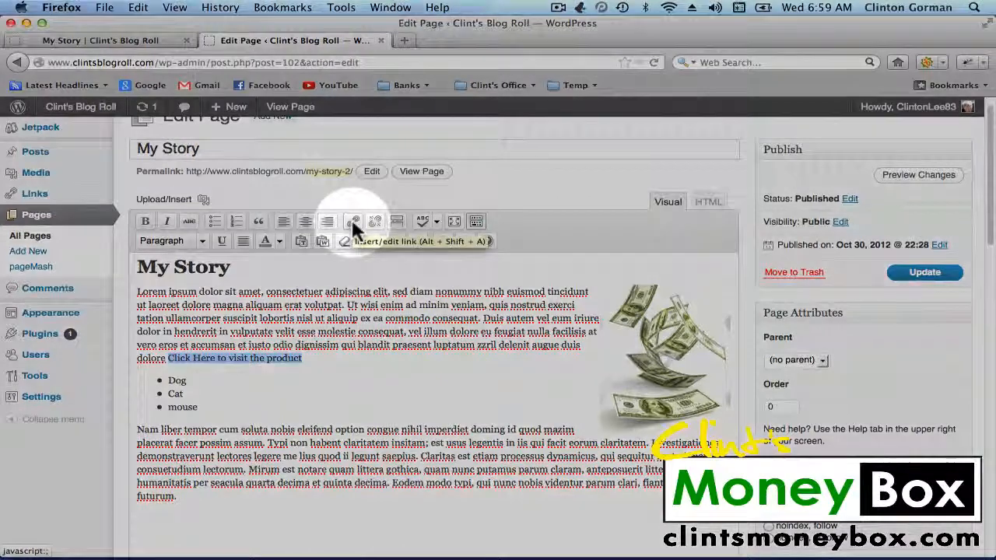
{"action": "left_click", "coordinate": [353, 221]}
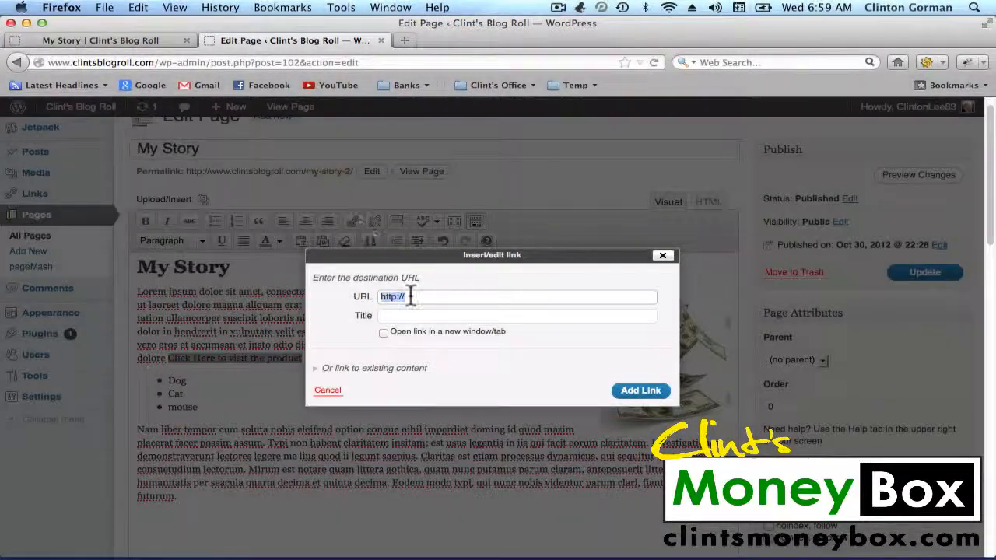
{"action": "left_click", "coordinate": [410, 297]}
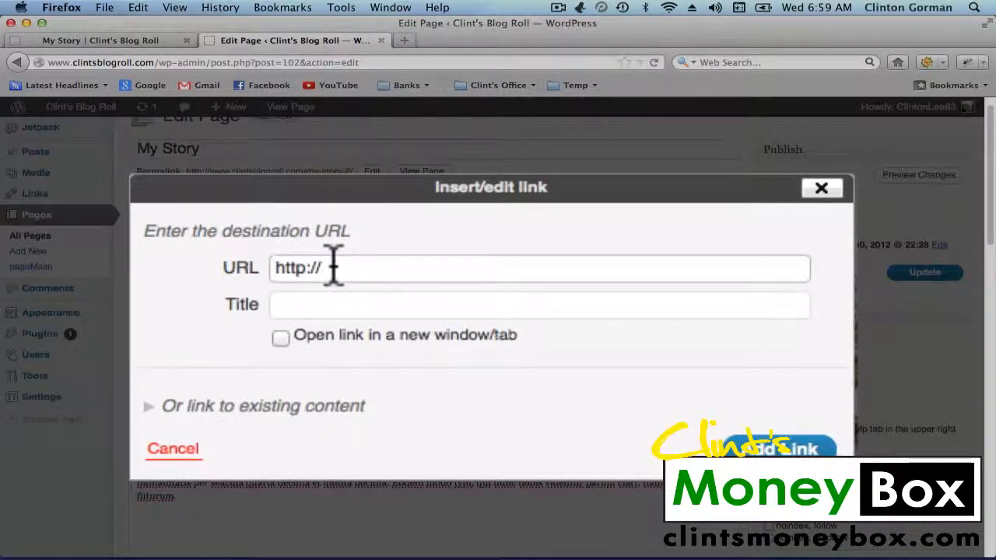
{"action": "type", "text": "www"}
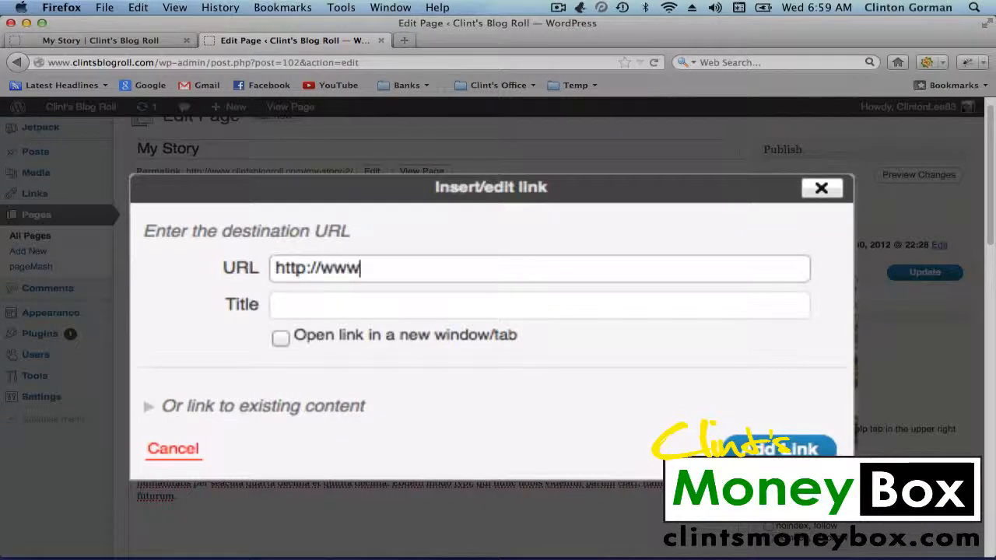
{"action": "type", "text": ".clint"}
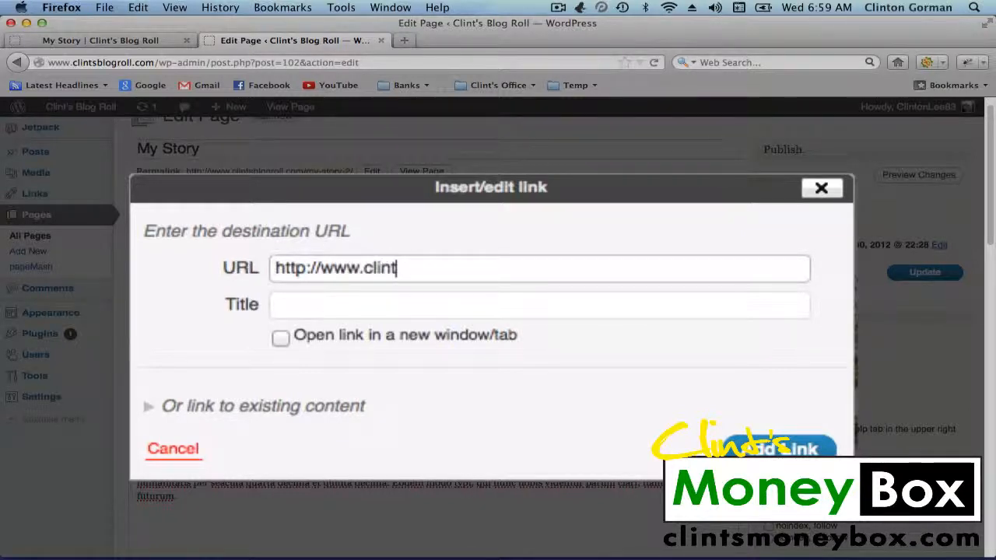
{"action": "type", "text": "smon"}
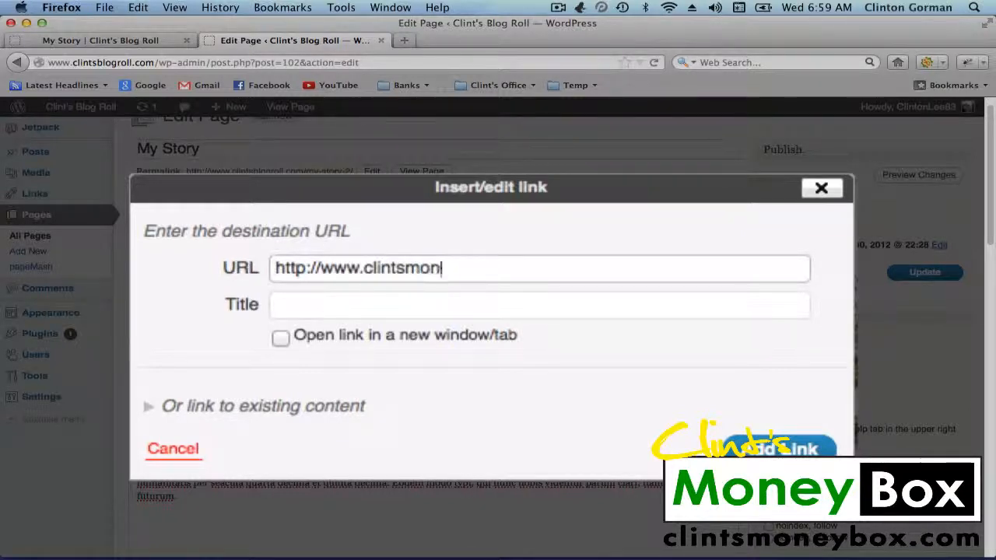
{"action": "type", "text": "eybox.com"}
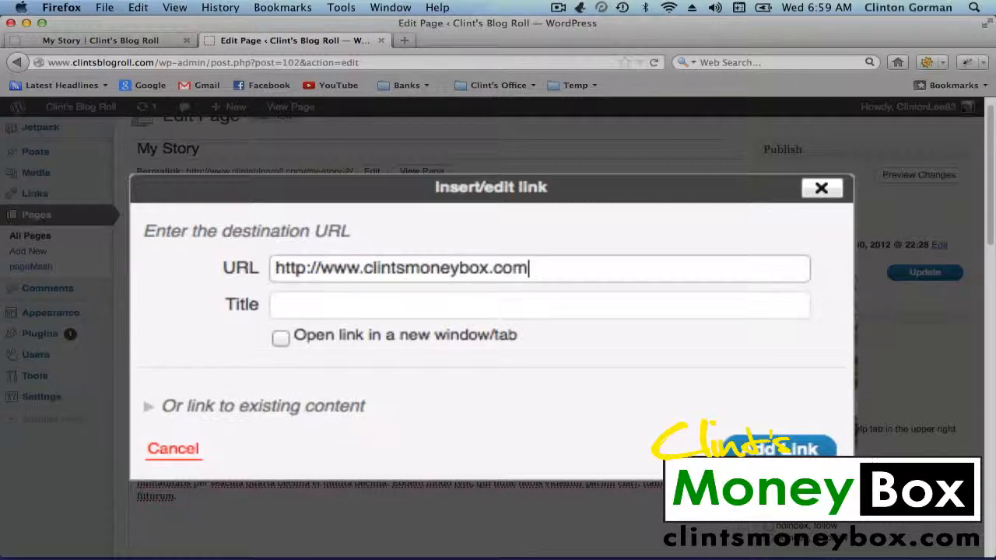
{"action": "left_click", "coordinate": [280, 337]}
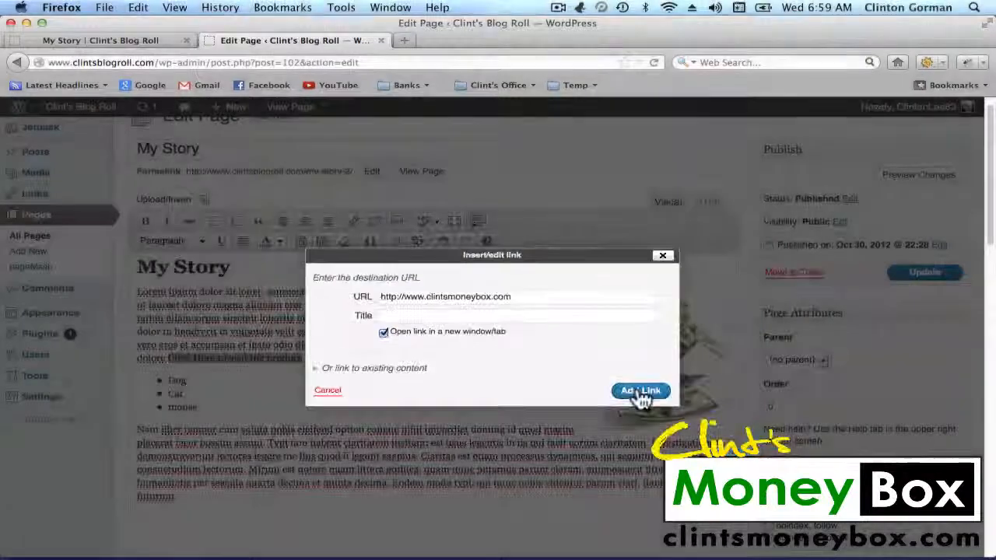
{"action": "left_click", "coordinate": [640, 391]}
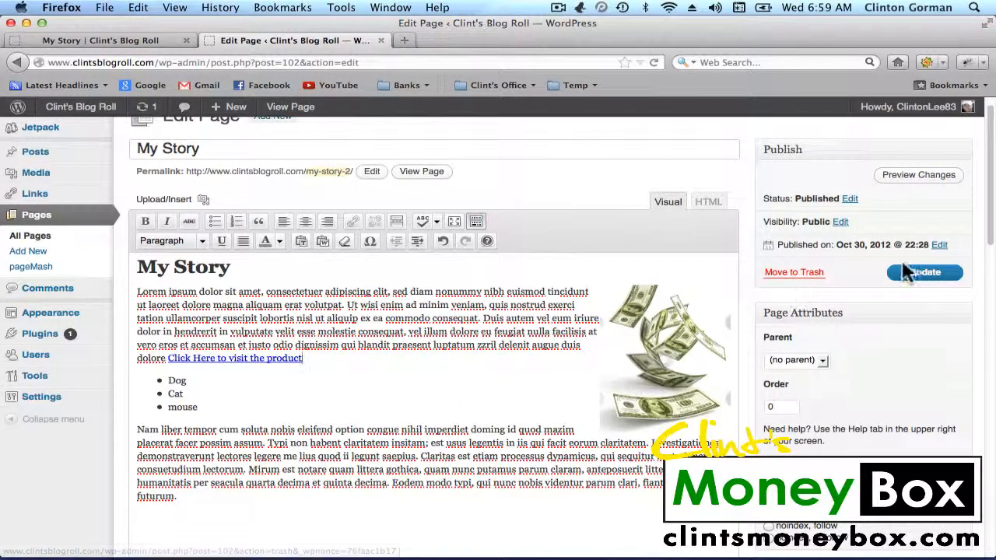
Step: Update the My Story page and view its published version
{"action": "left_click", "coordinate": [925, 276]}
{"action": "left_click", "coordinate": [924, 274]}
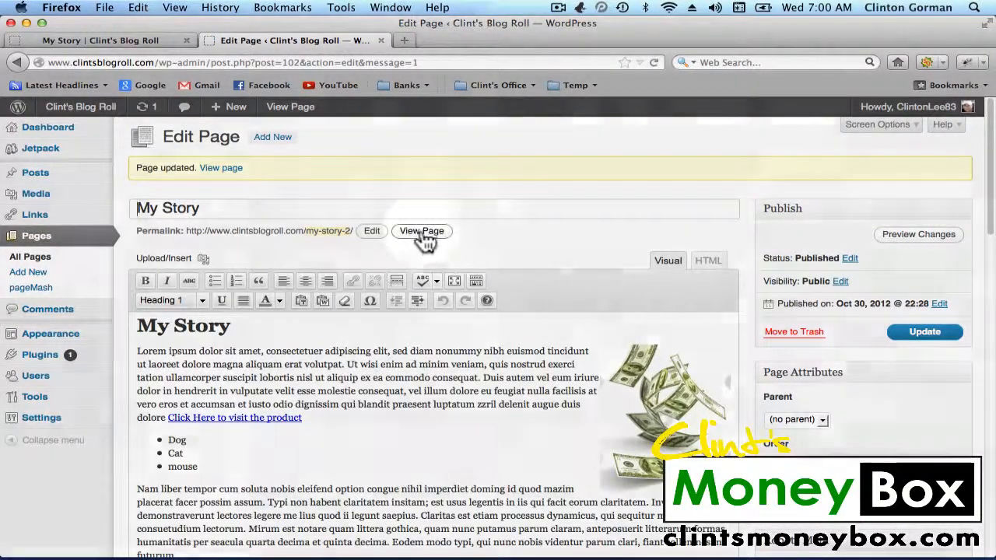
{"action": "left_click", "coordinate": [421, 231]}
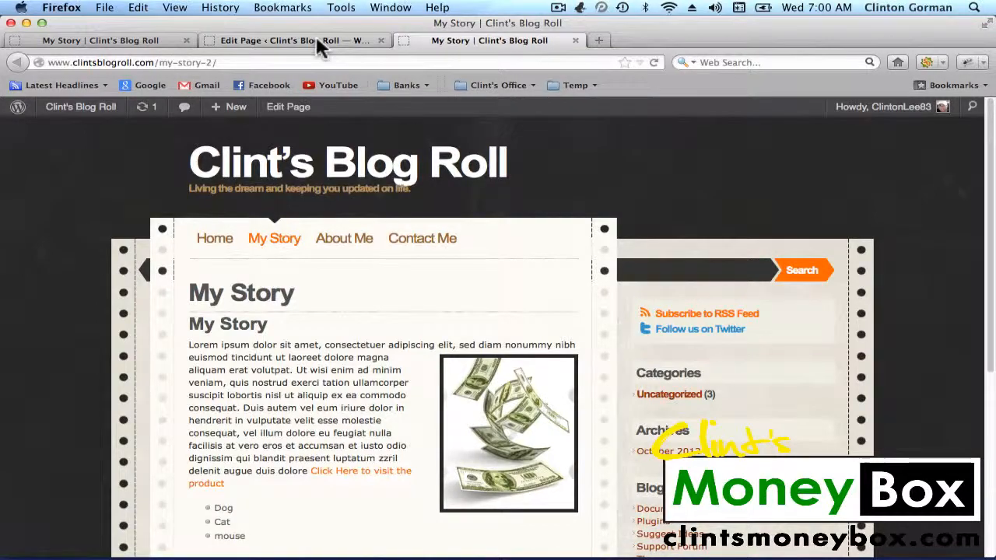
Step: Check the published My Story page, test its "Click Here to visit the product" link, and return to the page editor
{"action": "left_click", "coordinate": [316, 47]}
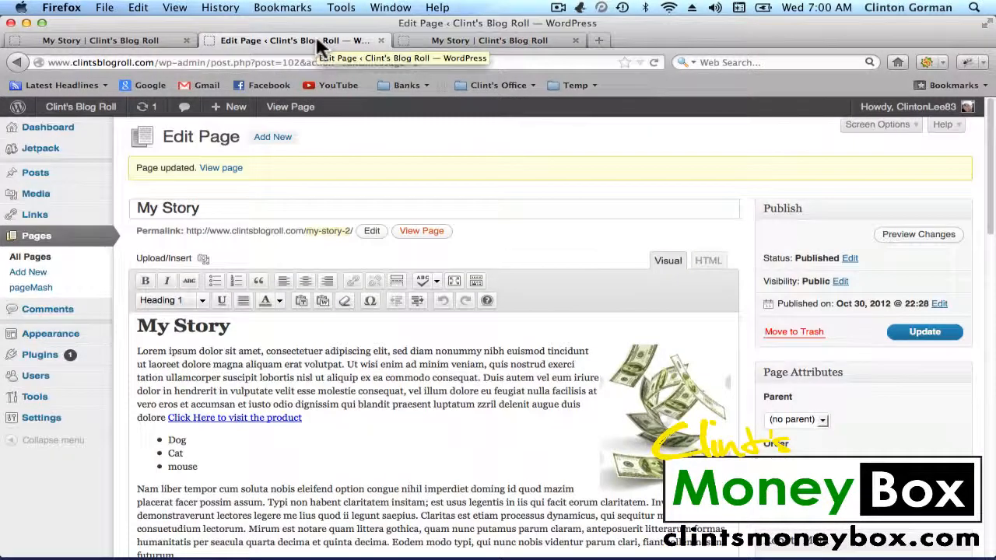
{"action": "left_click", "coordinate": [449, 39]}
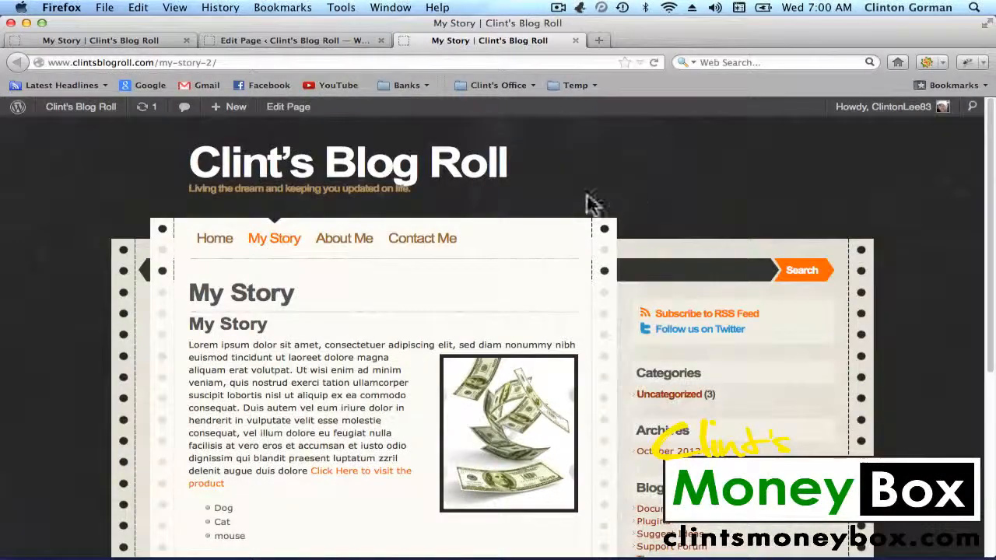
{"action": "scroll", "coordinate": [589, 204], "scroll_direction": "down", "scroll_amount": 5}
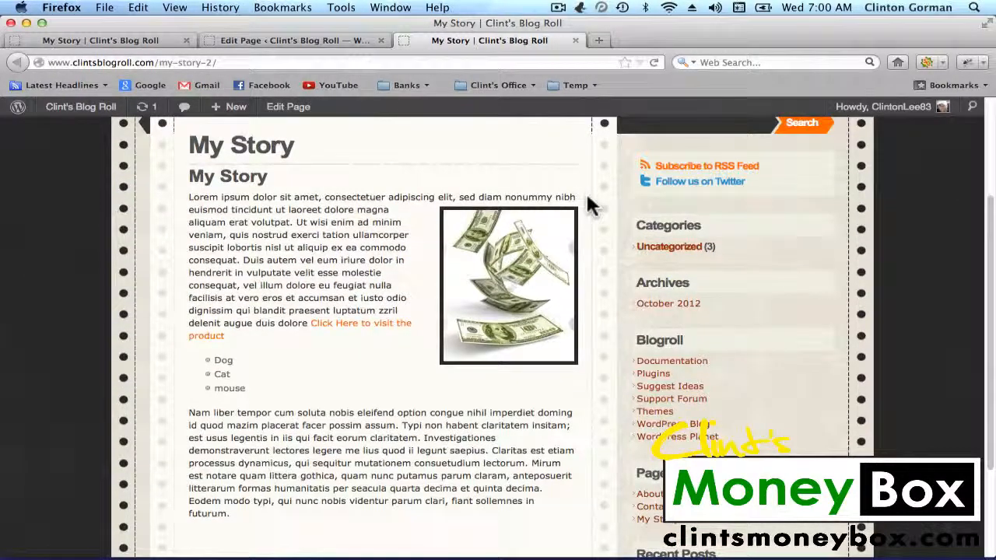
{"action": "left_click", "coordinate": [357, 330]}
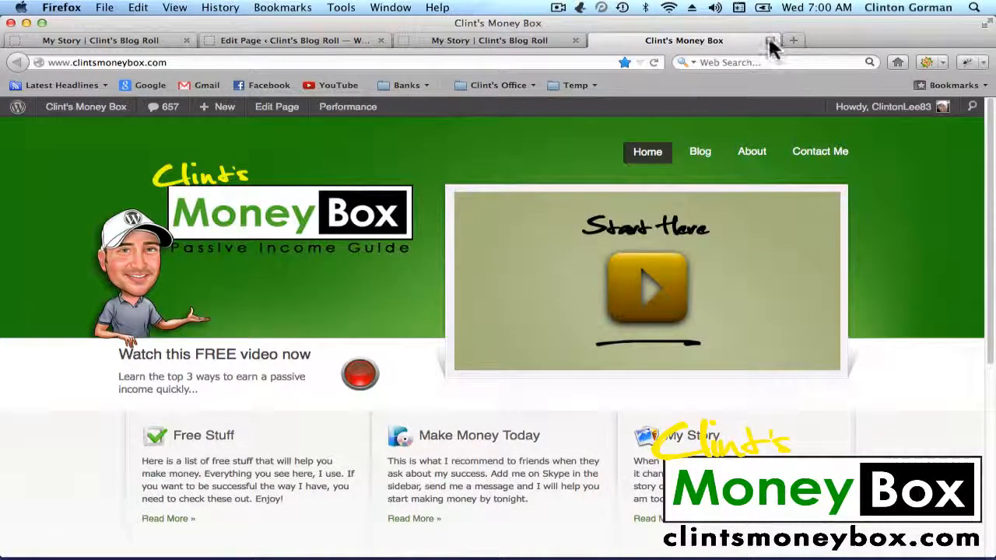
{"action": "left_click", "coordinate": [769, 41]}
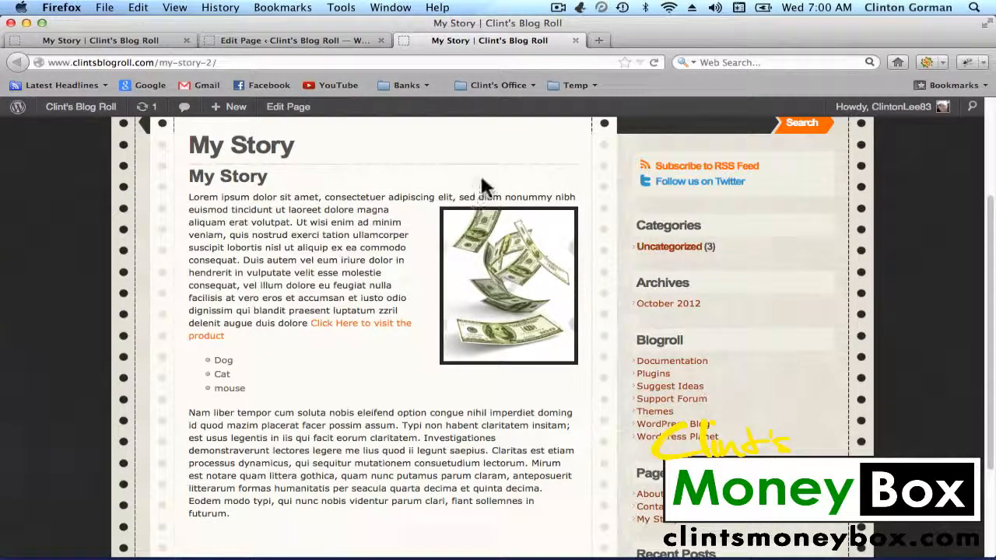
{"action": "left_click", "coordinate": [317, 40]}
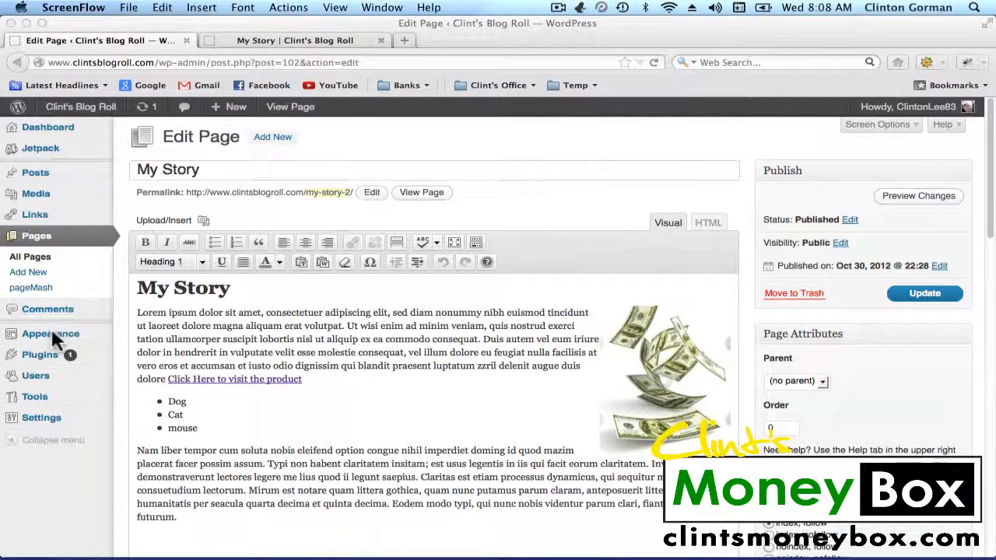
Step: Examine the sidebar sections of the published My Story page, from Categories and Blogroll down to the calendar
{"action": "left_click", "coordinate": [335, 47]}
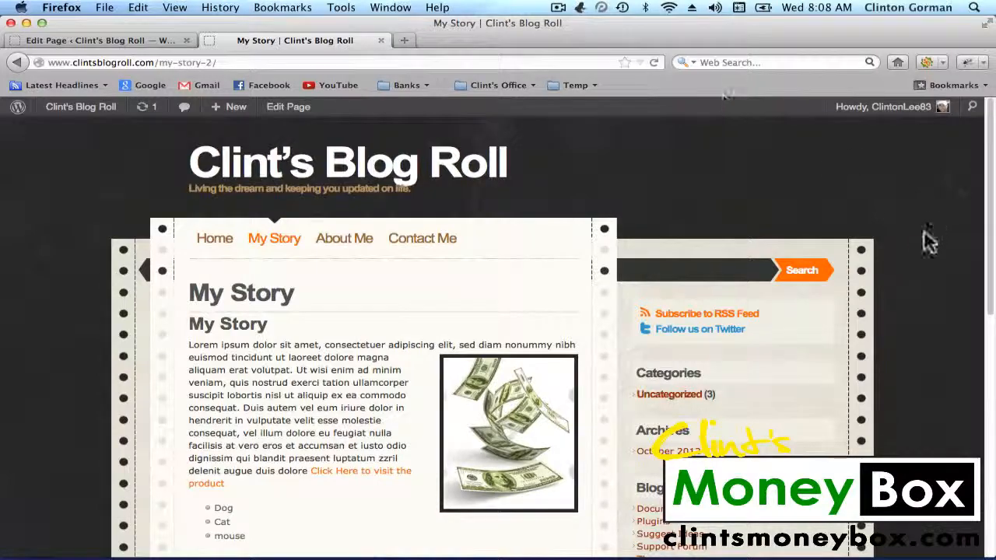
{"action": "scroll", "coordinate": [918, 257], "scroll_direction": "down", "scroll_amount": 5}
{"action": "scroll", "coordinate": [918, 256], "scroll_direction": "down", "scroll_amount": 2}
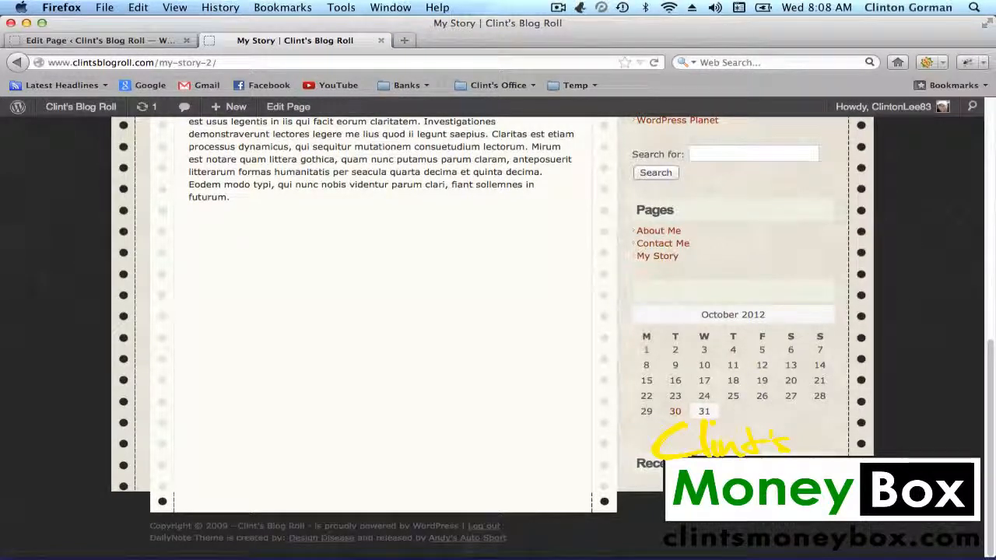
{"action": "scroll", "coordinate": [706, 297], "scroll_direction": "up", "scroll_amount": 1}
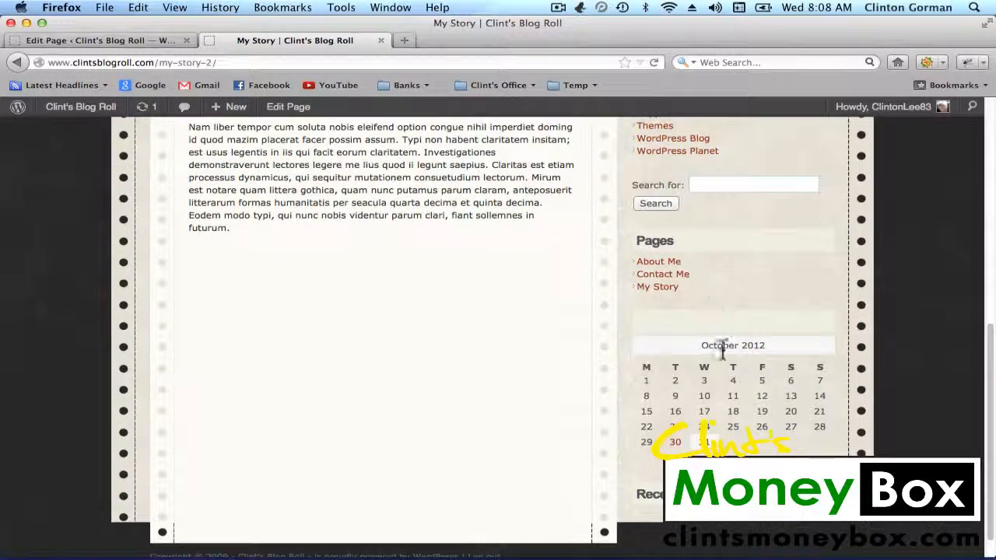
{"action": "scroll", "coordinate": [731, 352], "scroll_direction": "up", "scroll_amount": 3}
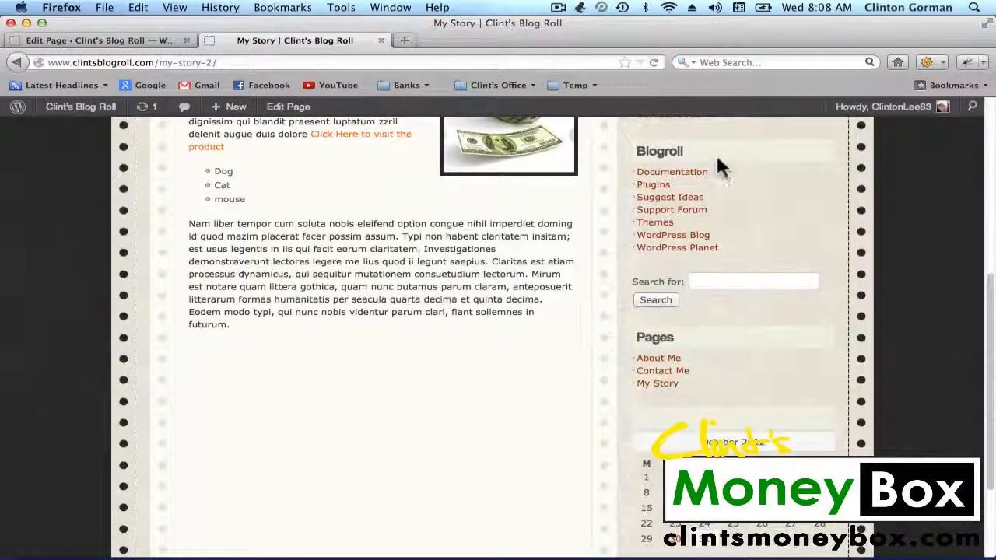
{"action": "scroll", "coordinate": [703, 216], "scroll_direction": "up", "scroll_amount": 2}
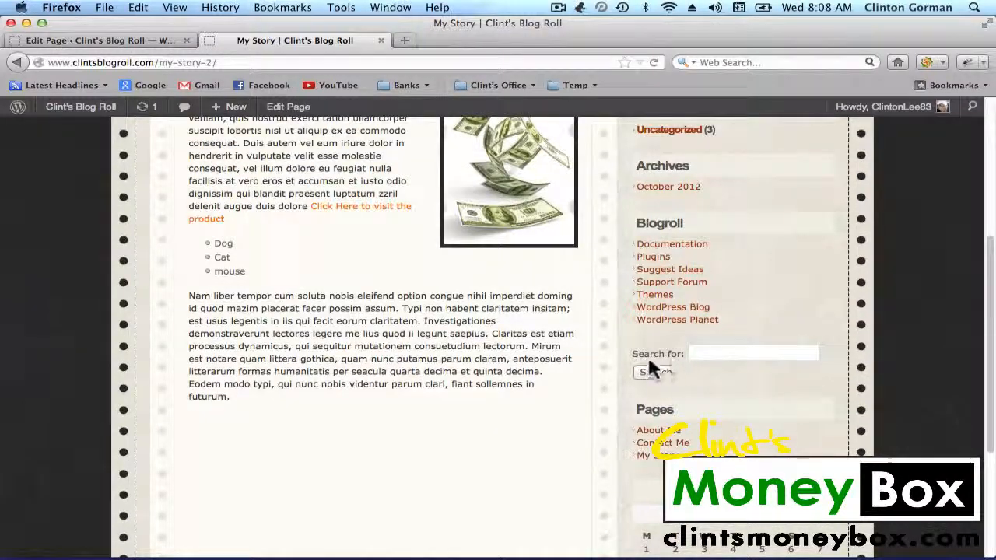
{"action": "scroll", "coordinate": [837, 381], "scroll_direction": "up", "scroll_amount": 3}
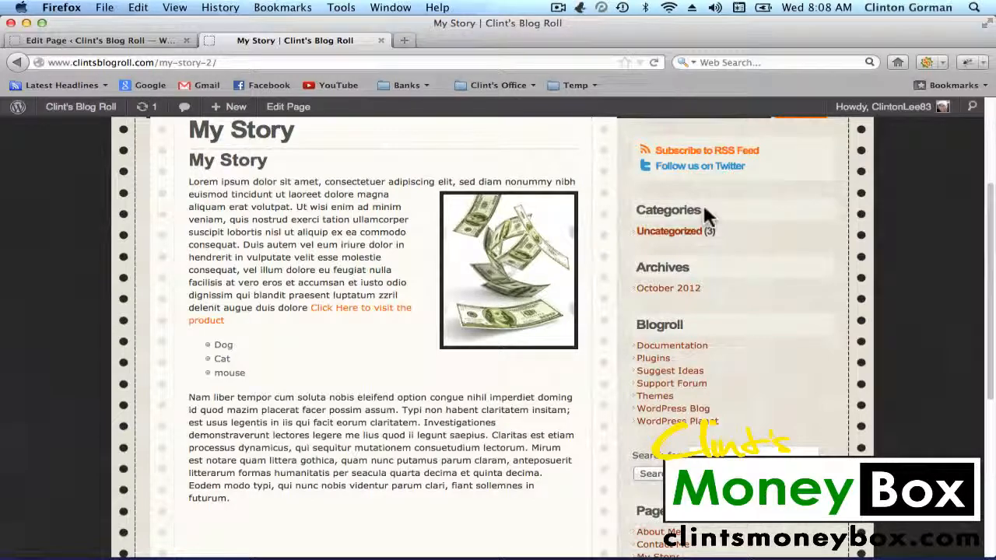
{"action": "scroll", "coordinate": [710, 209], "scroll_direction": "up", "scroll_amount": 2}
{"action": "scroll", "coordinate": [714, 218], "scroll_direction": "down", "scroll_amount": 2}
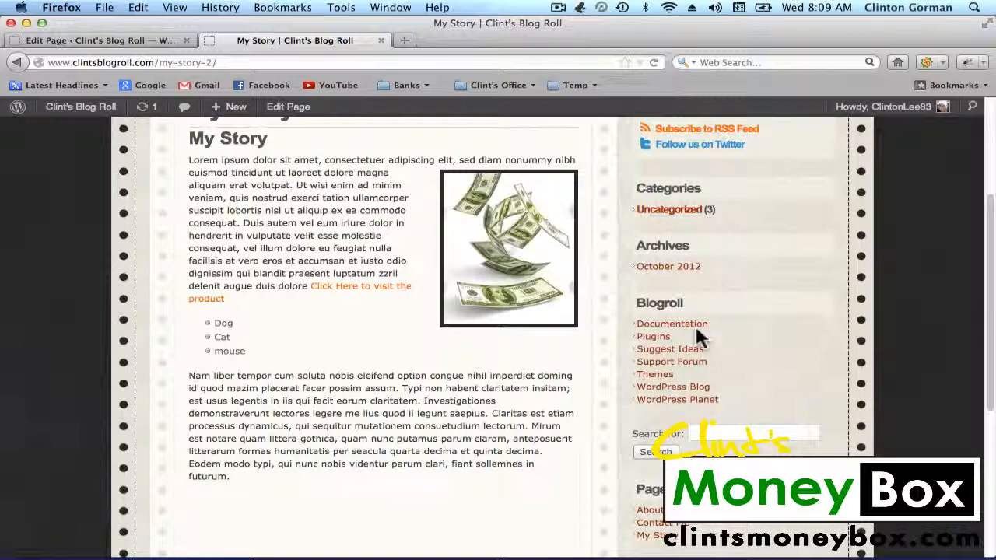
Step: Check the rest of the published My Story page's sidebar, then open the blog's Widgets management page
{"action": "scroll", "coordinate": [845, 257], "scroll_direction": "down", "scroll_amount": 5}
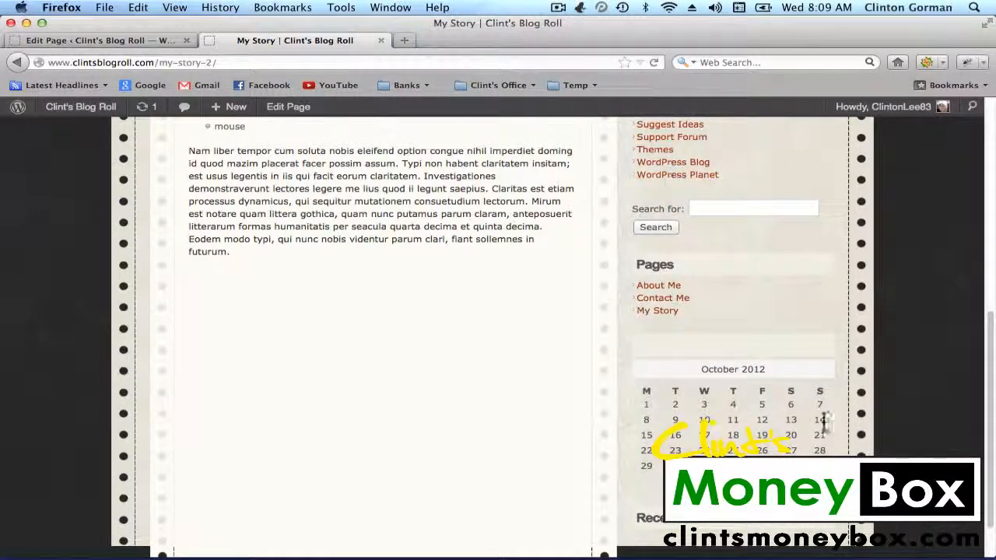
{"action": "scroll", "coordinate": [823, 421], "scroll_direction": "up", "scroll_amount": 10}
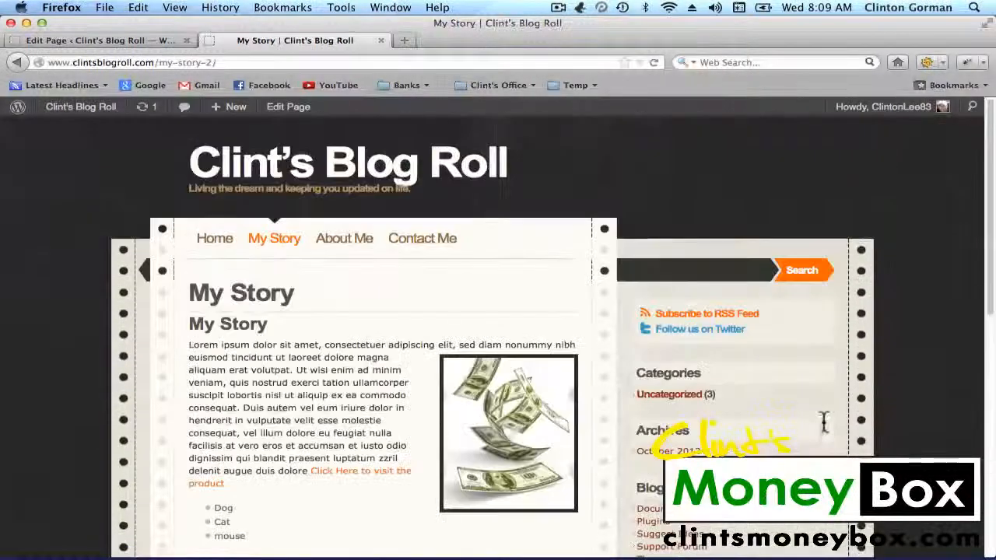
{"action": "left_click", "coordinate": [95, 35]}
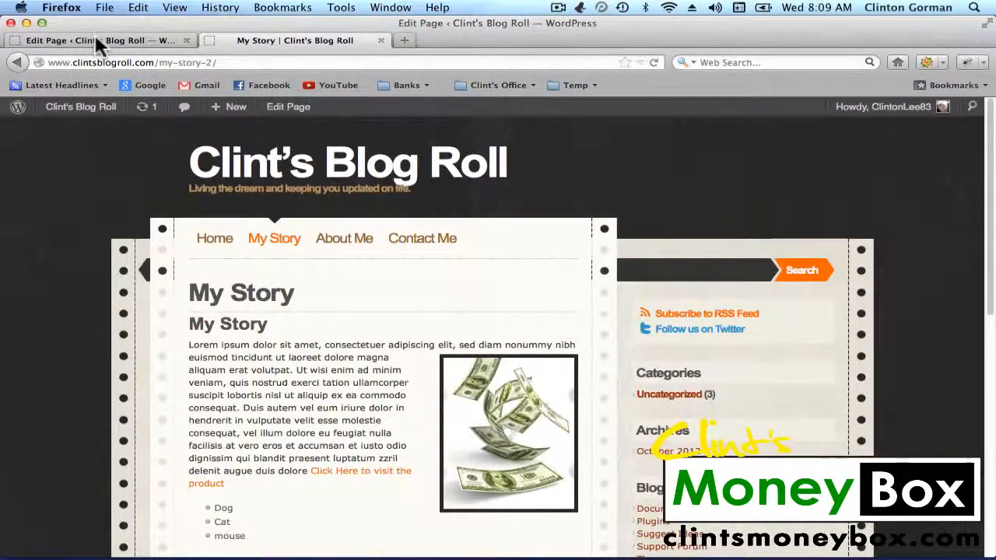
{"action": "mouse_move", "coordinate": [47, 333]}
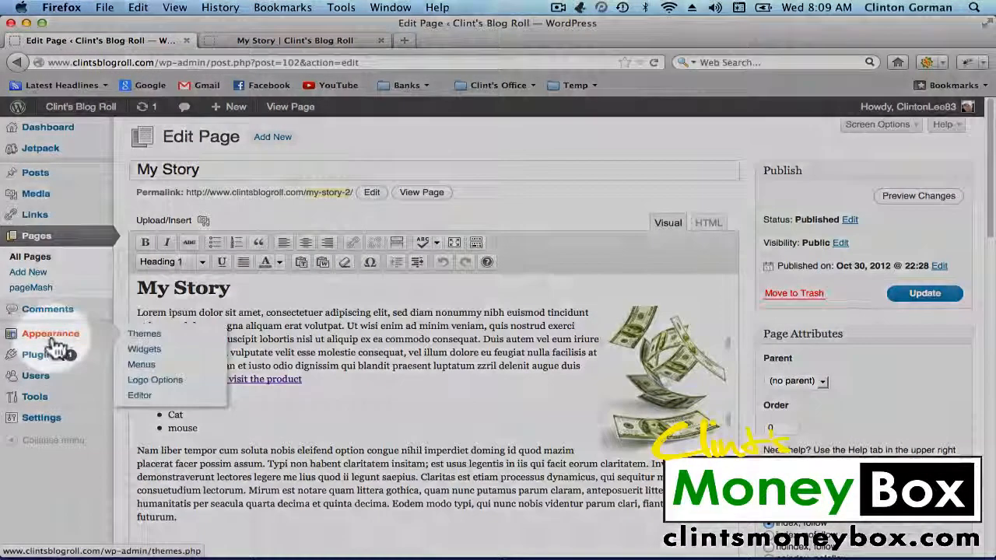
{"action": "left_click", "coordinate": [148, 354]}
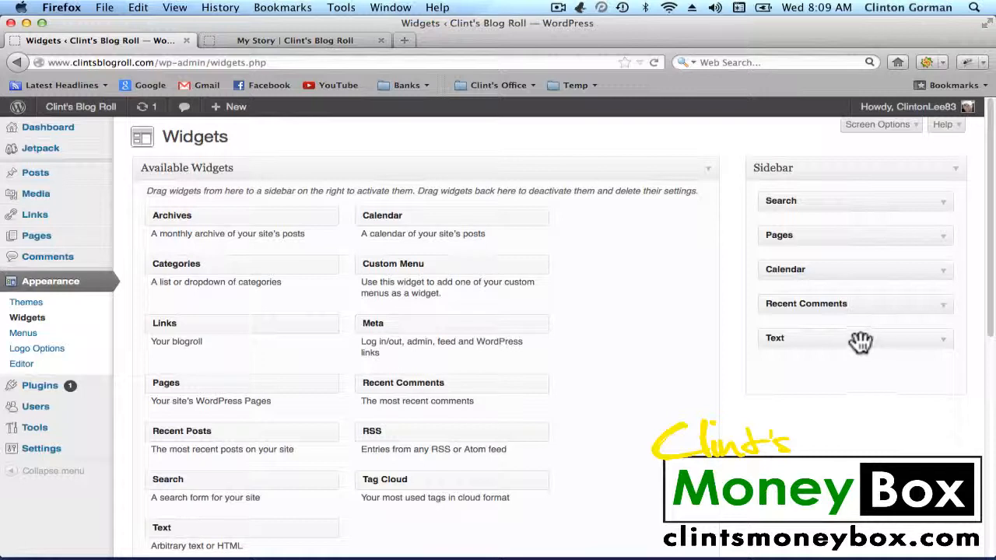
Step: Remove the Text, Calendar and Recent Comments widgets from the Sidebar area
{"action": "left_click_drag", "start_coordinate": [859, 342], "coordinate": [629, 409]}
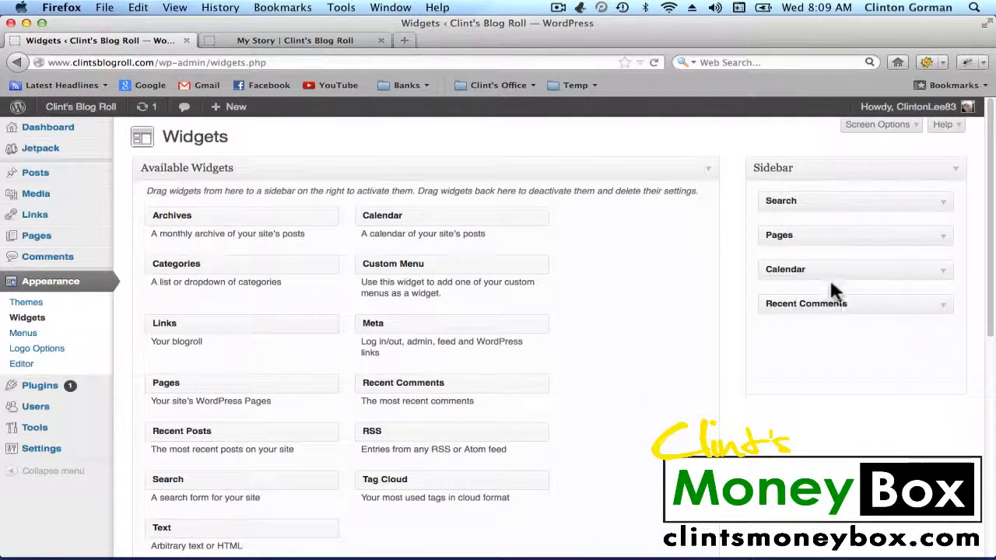
{"action": "left_click_drag", "start_coordinate": [840, 271], "coordinate": [635, 391]}
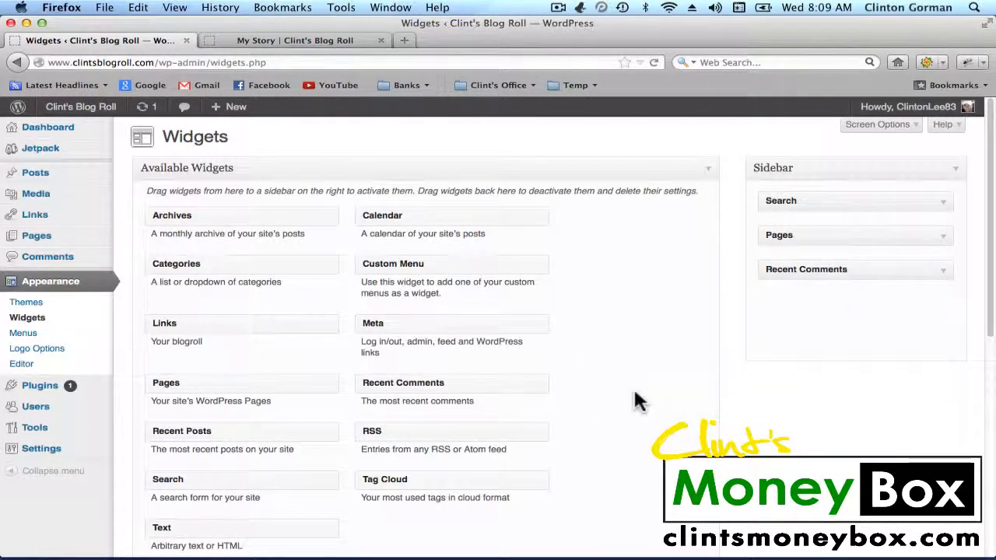
{"action": "left_click_drag", "start_coordinate": [880, 268], "coordinate": [646, 413]}
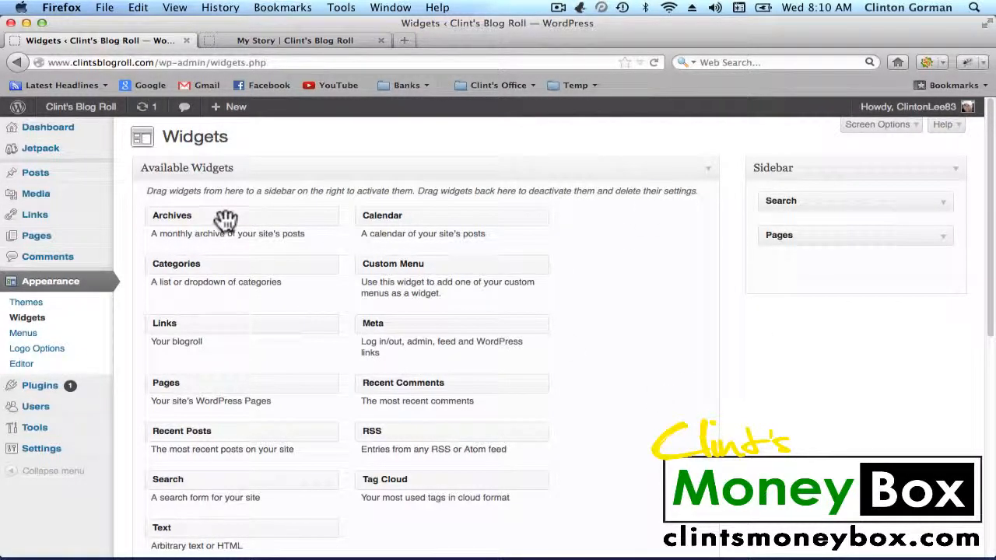
{"action": "left_click_drag", "start_coordinate": [229, 220], "coordinate": [630, 300]}
Step: Reload the published My Story page and examine its sidebar from the RSS links down to Pages
{"action": "left_click", "coordinate": [302, 34]}
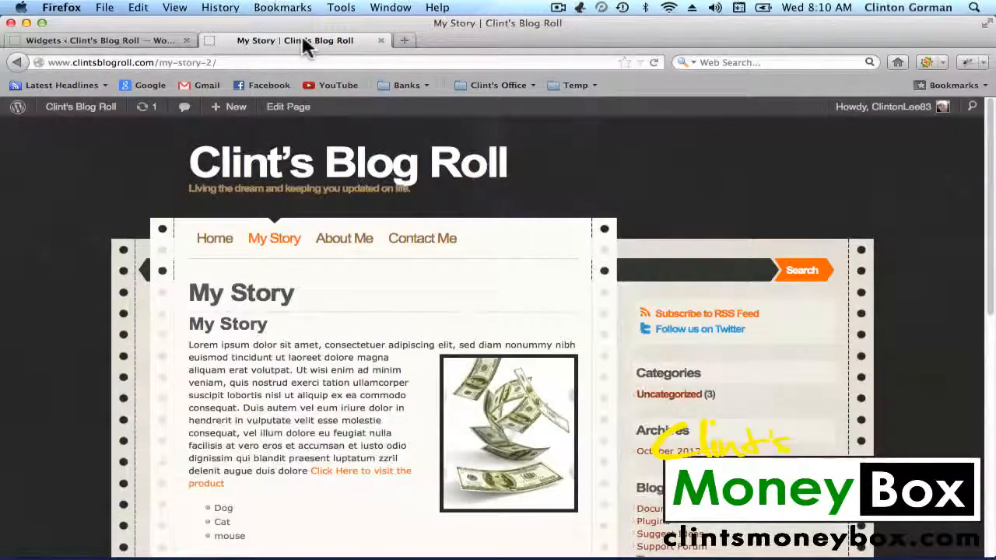
{"action": "left_click", "coordinate": [654, 63]}
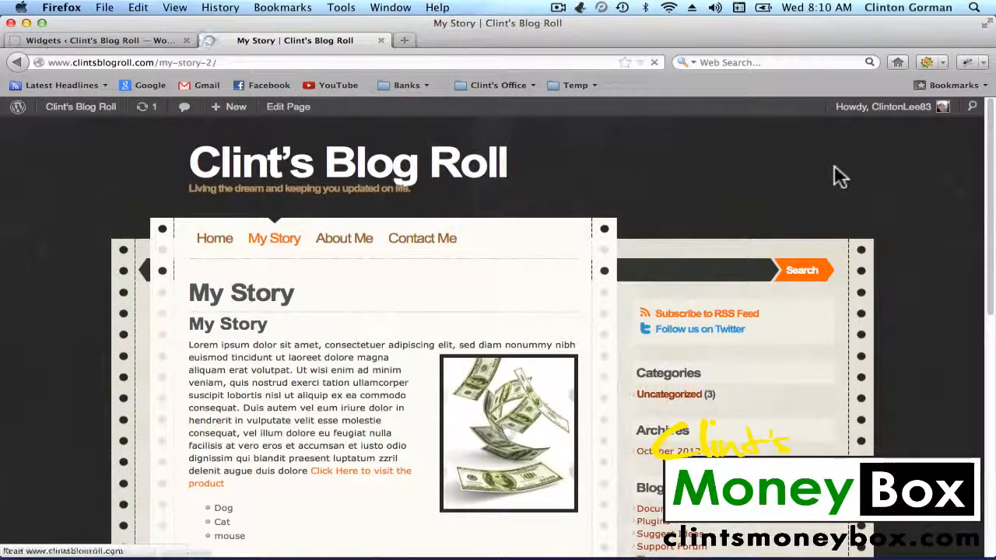
{"action": "scroll", "coordinate": [834, 166], "scroll_direction": "down", "scroll_amount": 5}
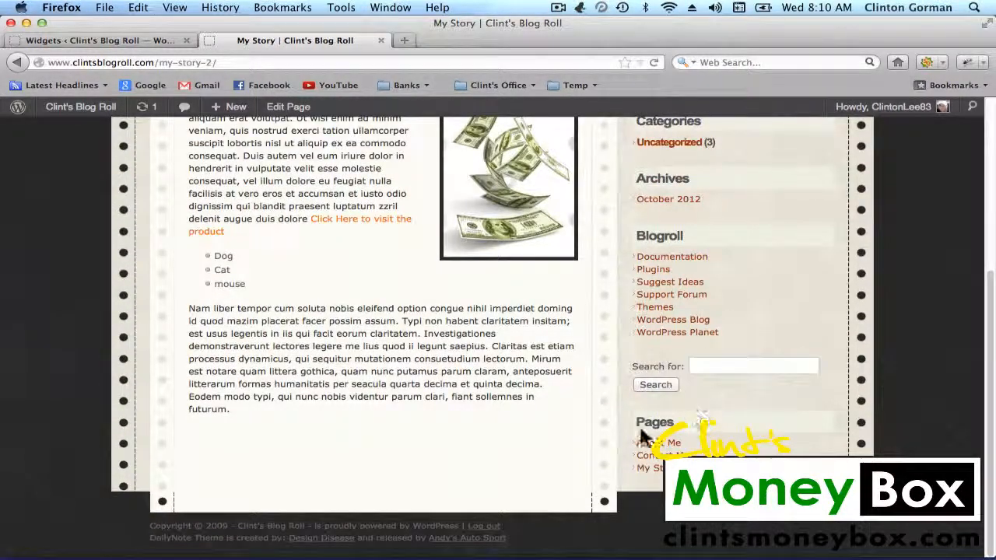
{"action": "scroll", "coordinate": [828, 423], "scroll_direction": "up", "scroll_amount": 2}
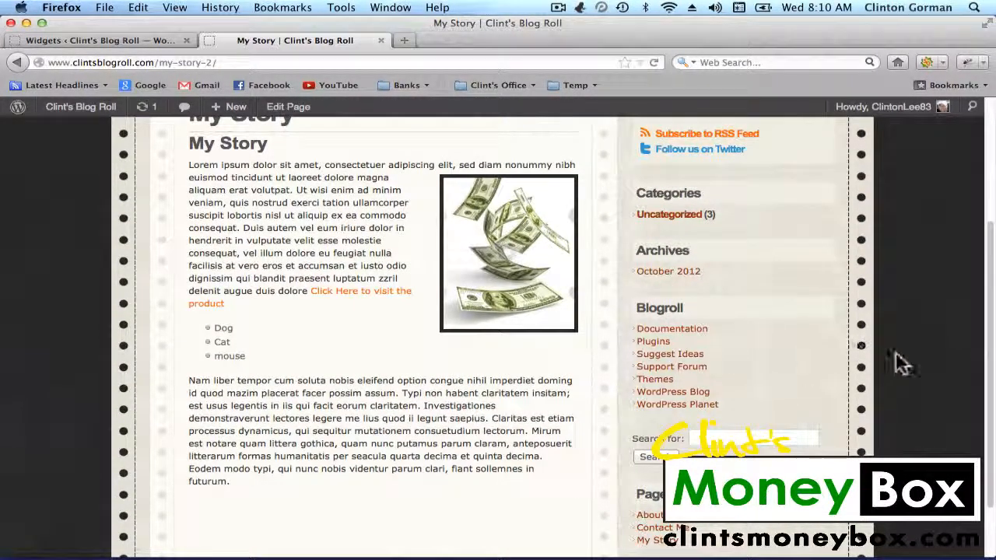
{"action": "scroll", "coordinate": [901, 364], "scroll_direction": "down", "scroll_amount": 2}
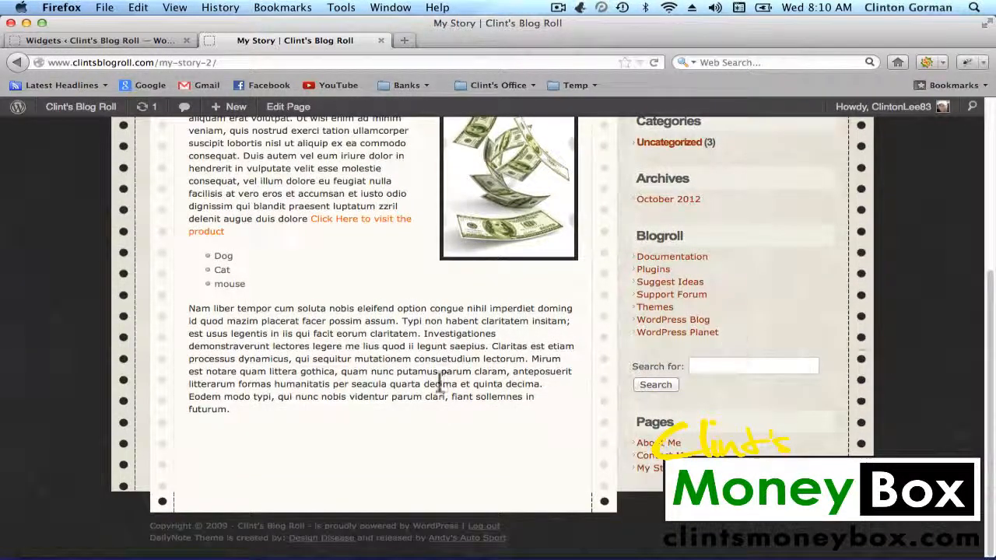
{"action": "scroll", "coordinate": [699, 381], "scroll_direction": "up", "scroll_amount": 5}
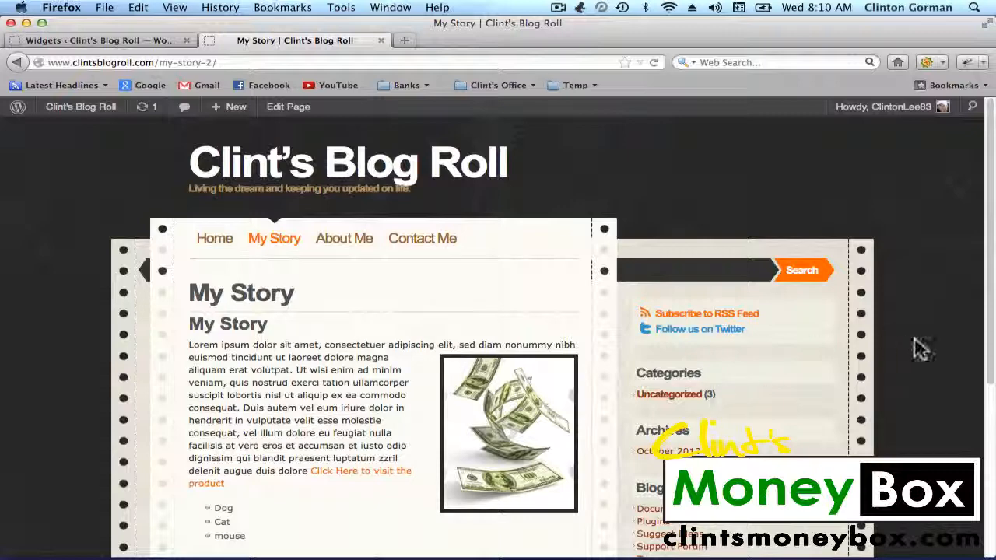
Step: Return to the blog administration, view the installed themes, and open the Media Library
{"action": "left_click", "coordinate": [109, 40]}
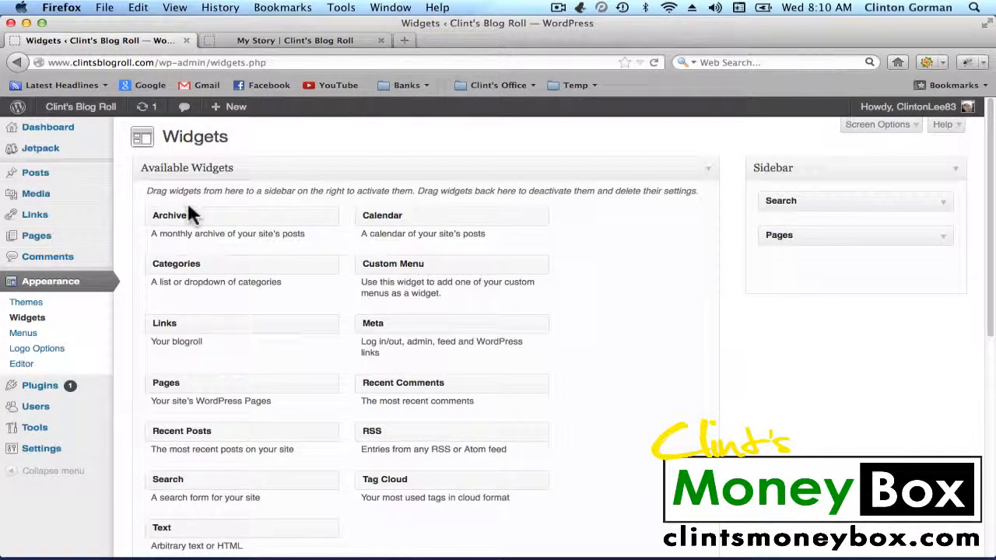
{"action": "left_click", "coordinate": [48, 288]}
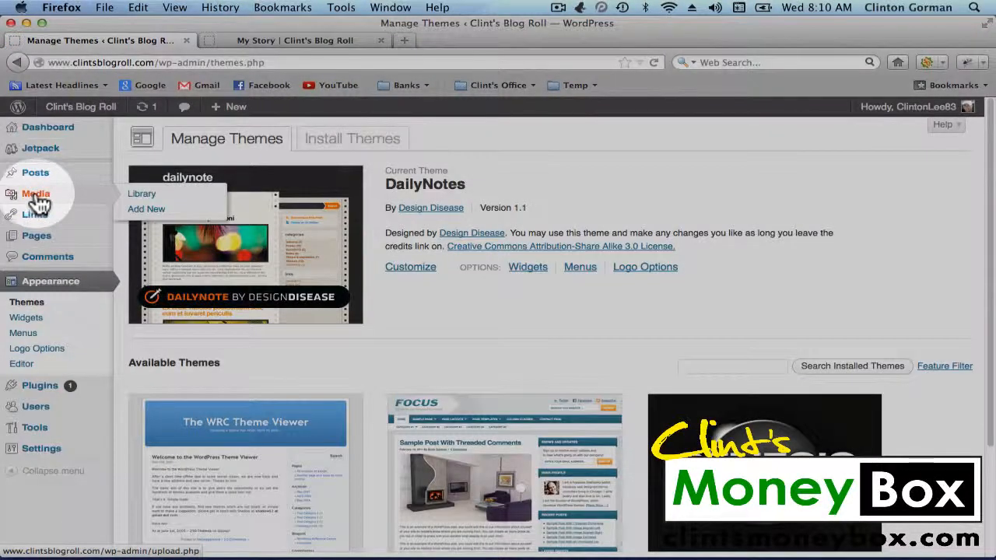
{"action": "left_click", "coordinate": [37, 199]}
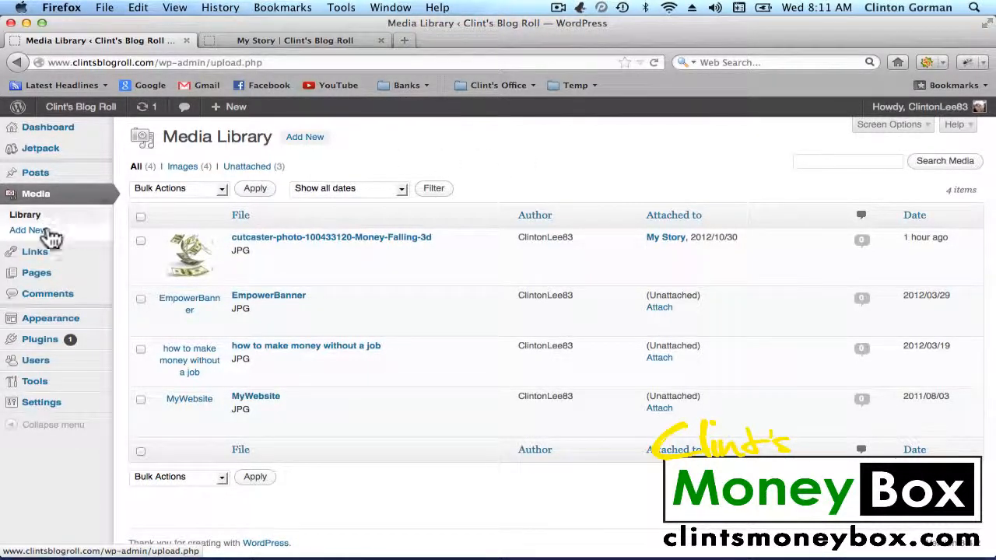
Step: Open the current user's profile and examine its personal options, name fields and contact info
{"action": "mouse_move", "coordinate": [38, 260]}
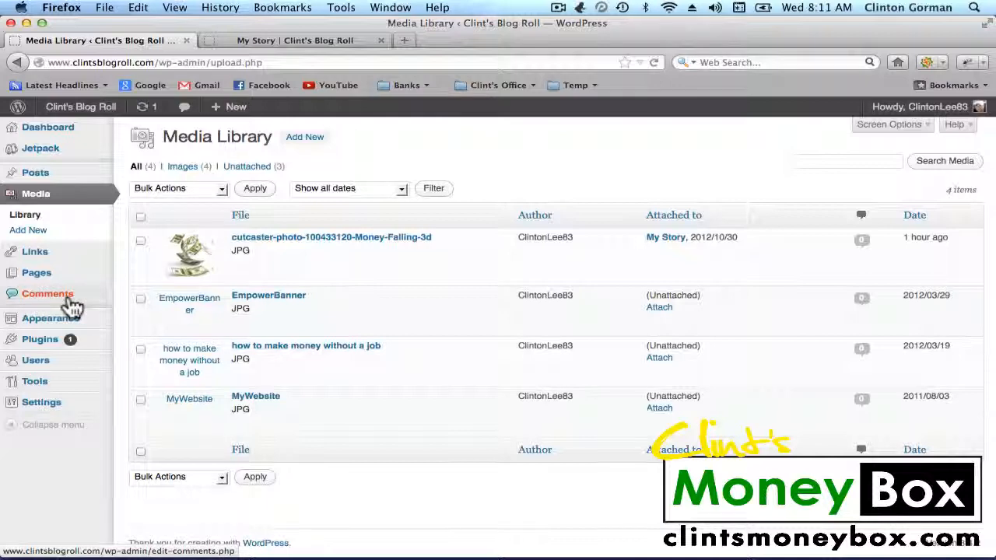
{"action": "mouse_move", "coordinate": [66, 347]}
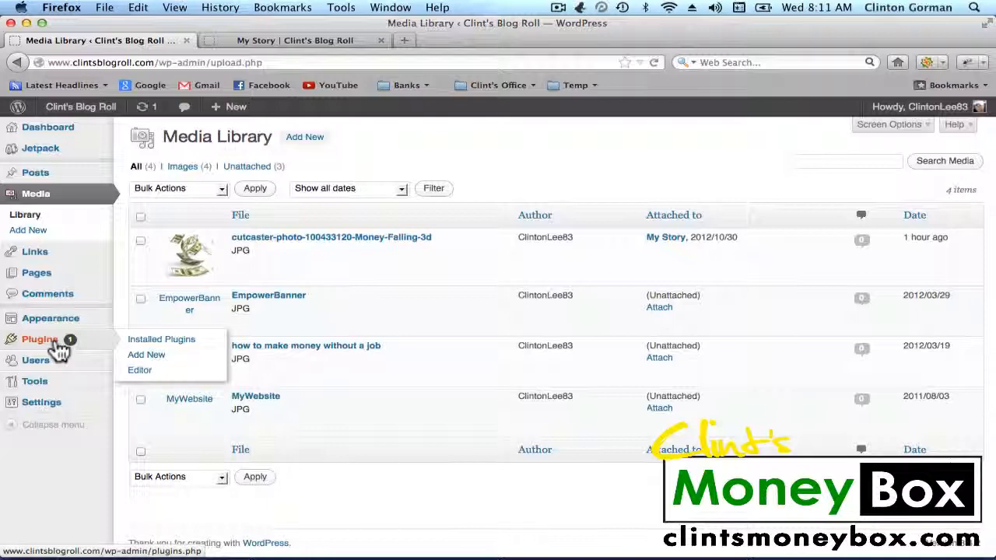
{"action": "mouse_move", "coordinate": [50, 363]}
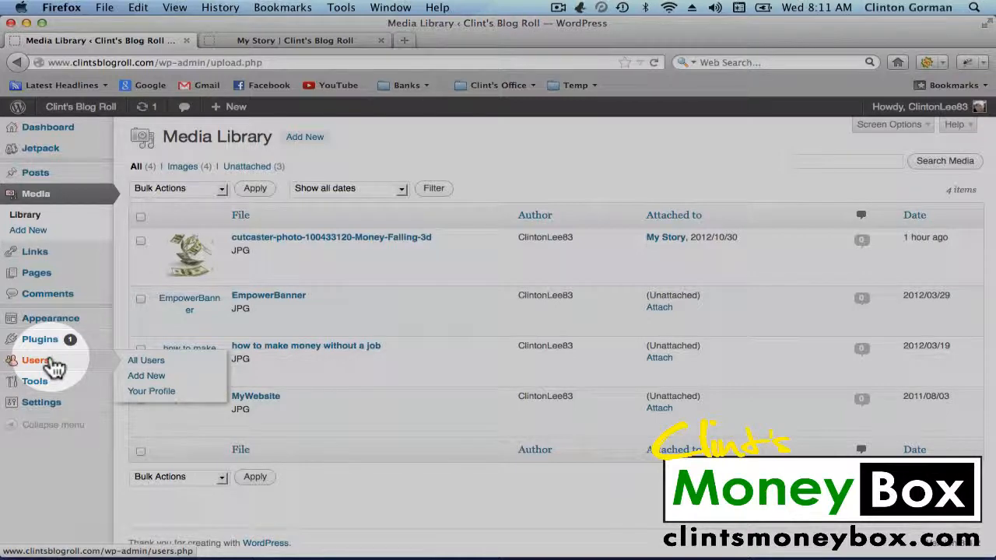
{"action": "left_click", "coordinate": [154, 394]}
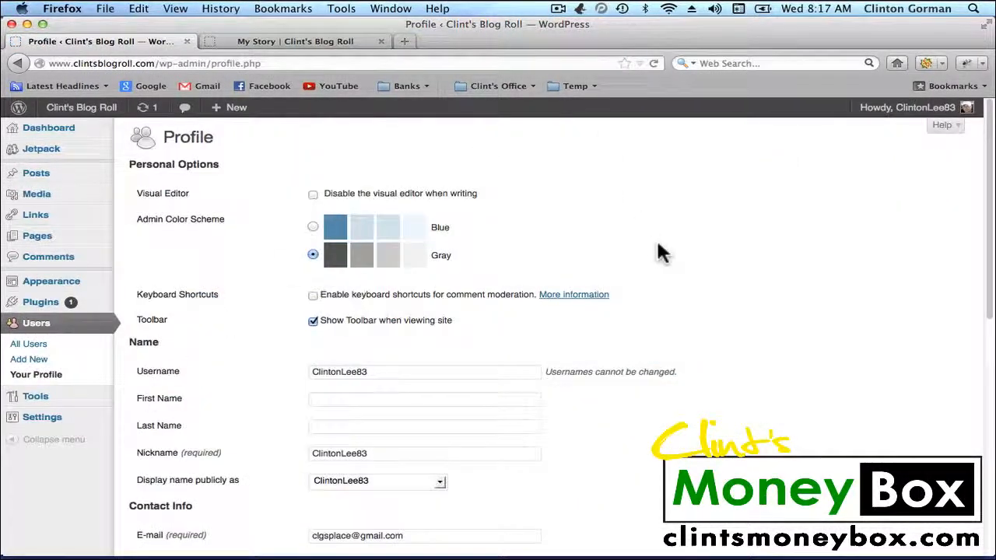
{"action": "scroll", "coordinate": [657, 243], "scroll_direction": "down", "scroll_amount": 1}
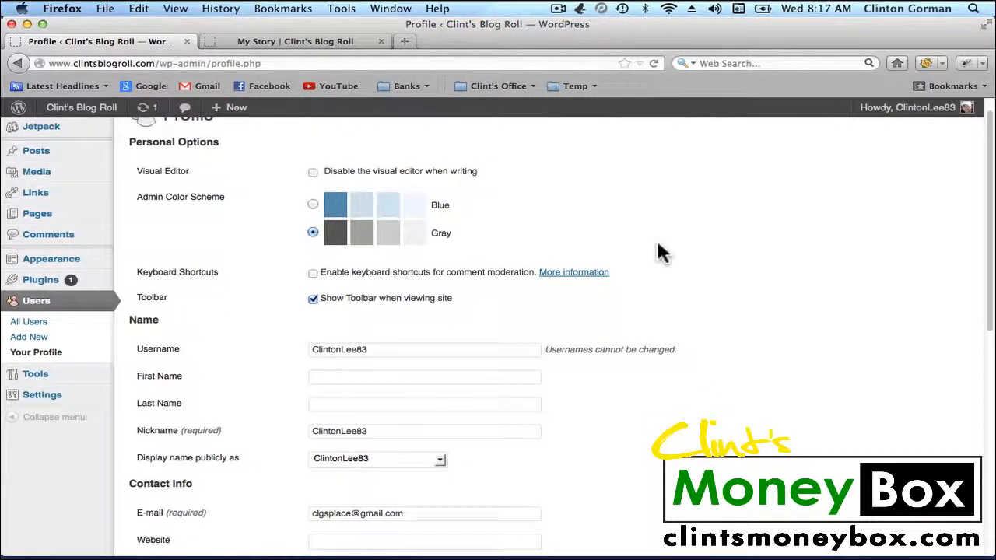
{"action": "scroll", "coordinate": [657, 244], "scroll_direction": "up", "scroll_amount": 1}
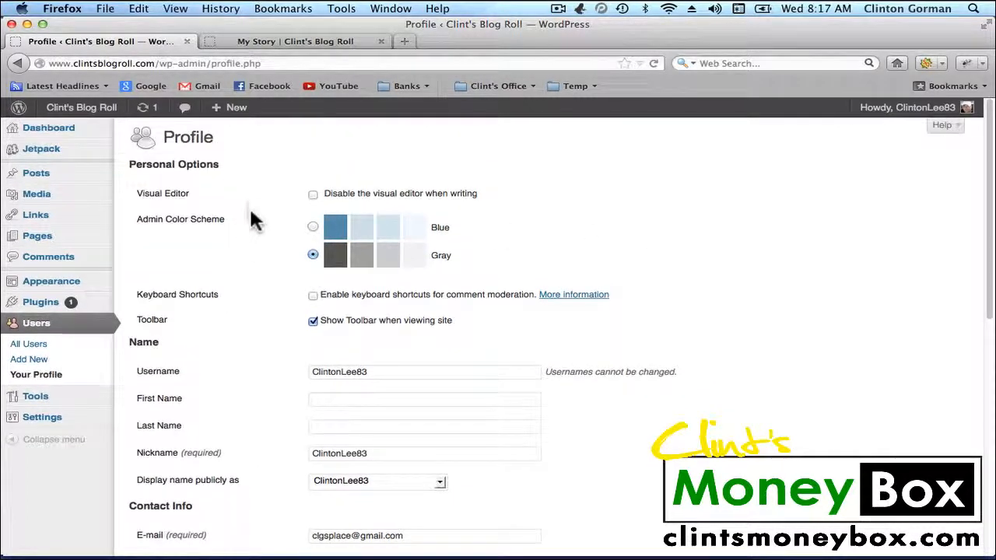
{"action": "scroll", "coordinate": [241, 304], "scroll_direction": "down", "scroll_amount": 1}
{"action": "scroll", "coordinate": [239, 301], "scroll_direction": "down", "scroll_amount": 5}
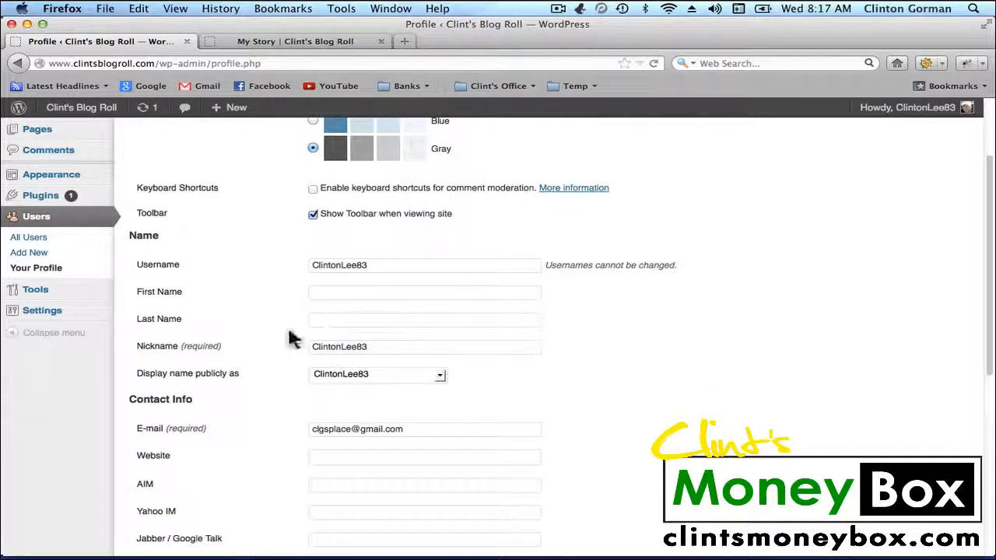
{"action": "scroll", "coordinate": [288, 338], "scroll_direction": "down", "scroll_amount": 7}
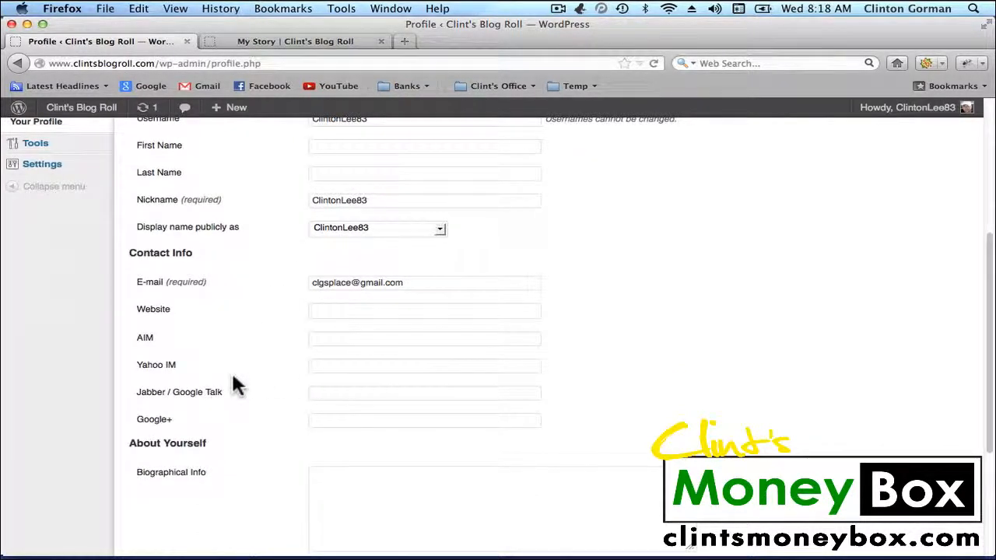
{"action": "scroll", "coordinate": [266, 297], "scroll_direction": "up", "scroll_amount": 6}
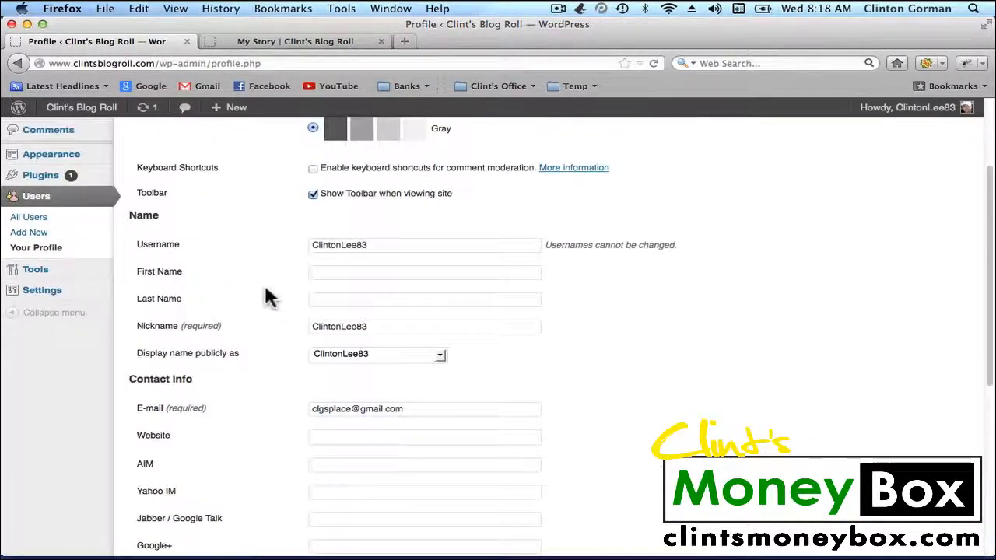
Step: Place the cursor in the First Name field and examine the profile form down to Biographical Info and New Password
{"action": "left_click", "coordinate": [349, 271]}
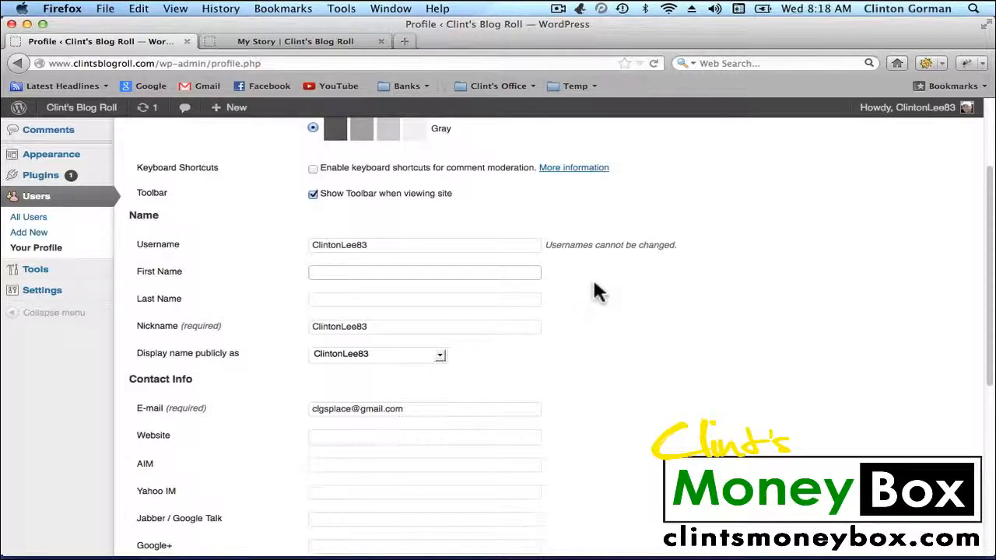
{"action": "scroll", "coordinate": [593, 291], "scroll_direction": "down", "scroll_amount": 5}
{"action": "scroll", "coordinate": [594, 292], "scroll_direction": "down", "scroll_amount": 2}
{"action": "scroll", "coordinate": [594, 292], "scroll_direction": "down", "scroll_amount": 1}
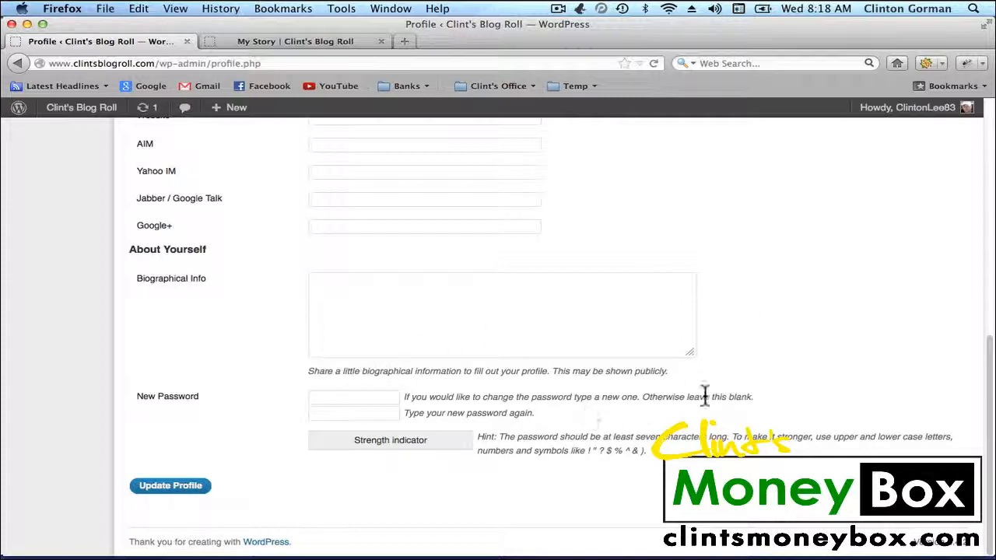
{"action": "scroll", "coordinate": [705, 397], "scroll_direction": "up", "scroll_amount": 15}
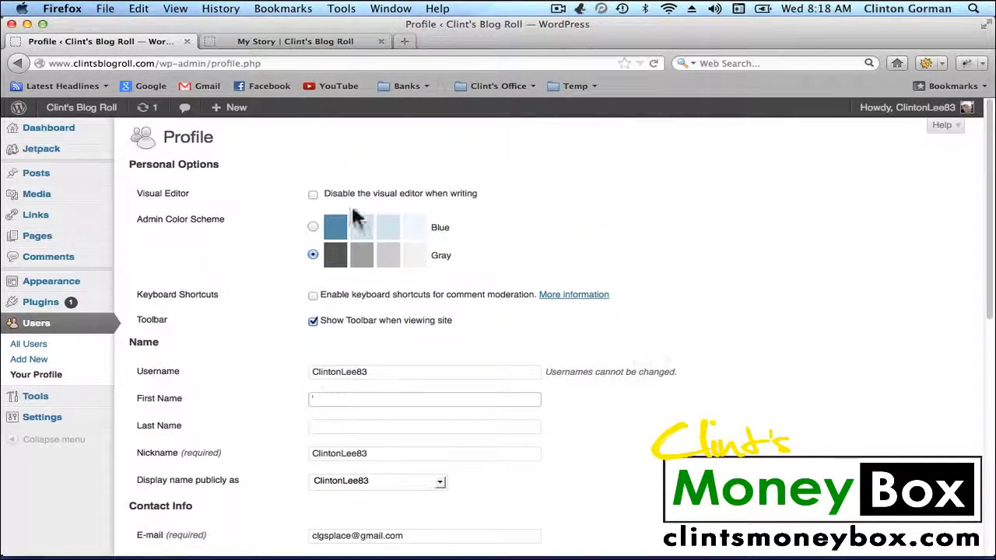
{"action": "scroll", "coordinate": [708, 311], "scroll_direction": "down", "scroll_amount": 15}
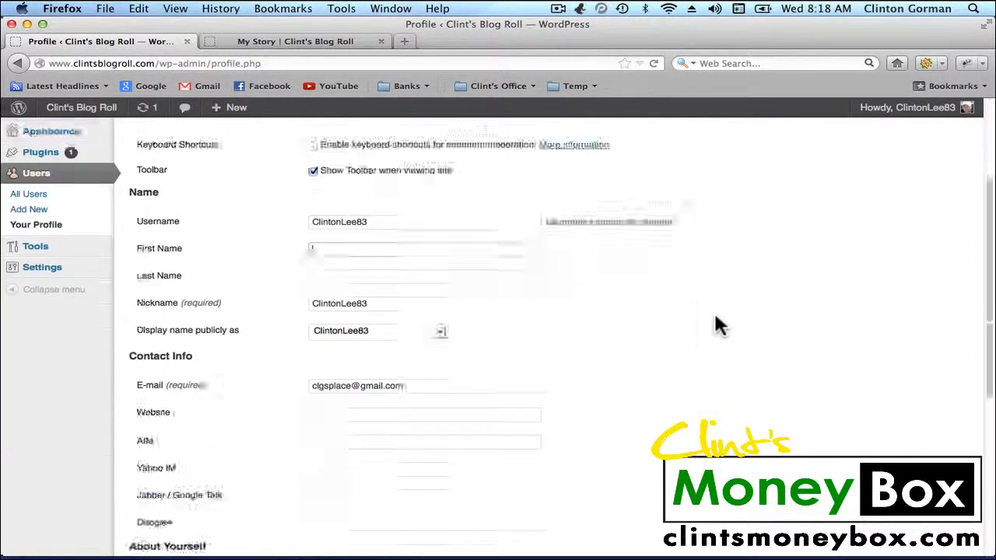
{"action": "scroll", "coordinate": [178, 465], "scroll_direction": "up", "scroll_amount": 15}
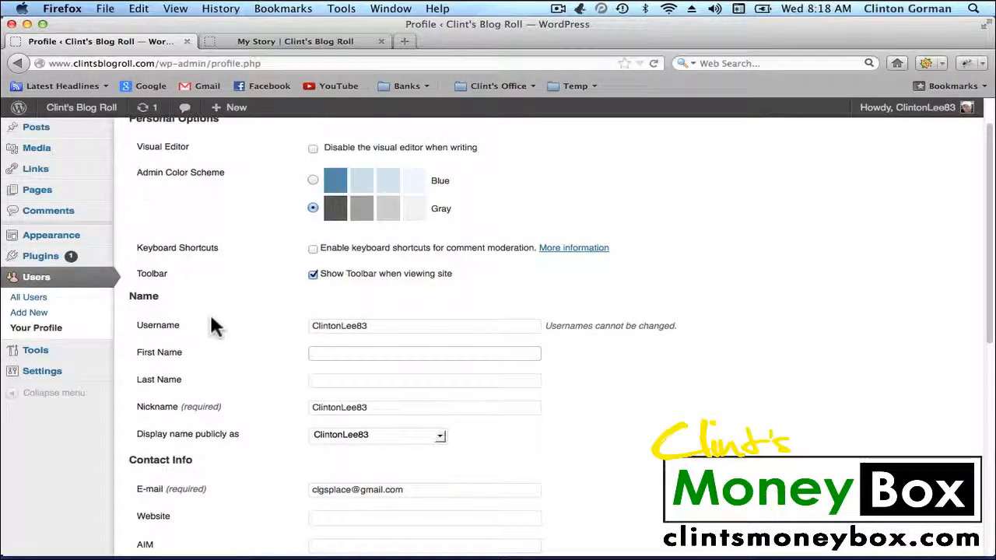
Step: View the Available Tools page and open the blog's General Settings
{"action": "mouse_move", "coordinate": [39, 352]}
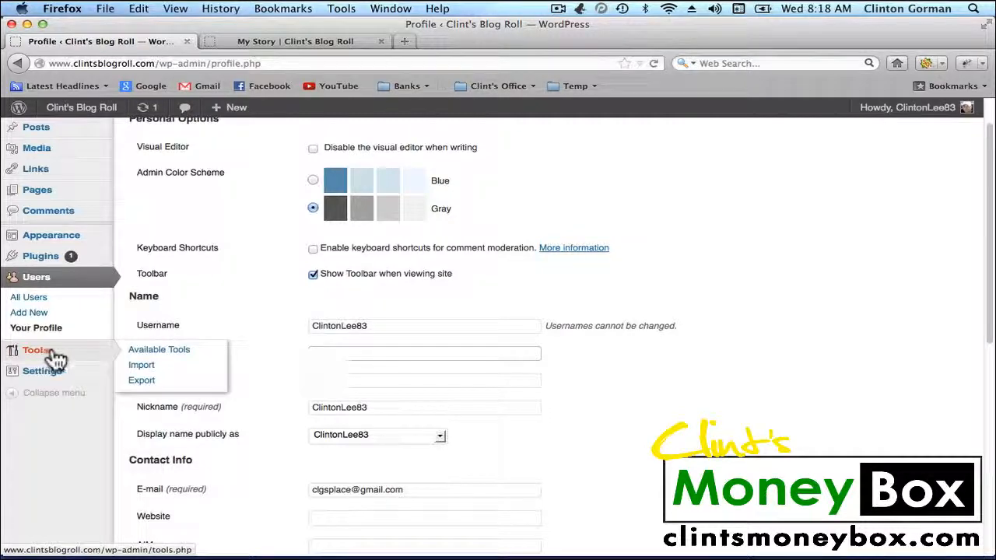
{"action": "left_click", "coordinate": [54, 358]}
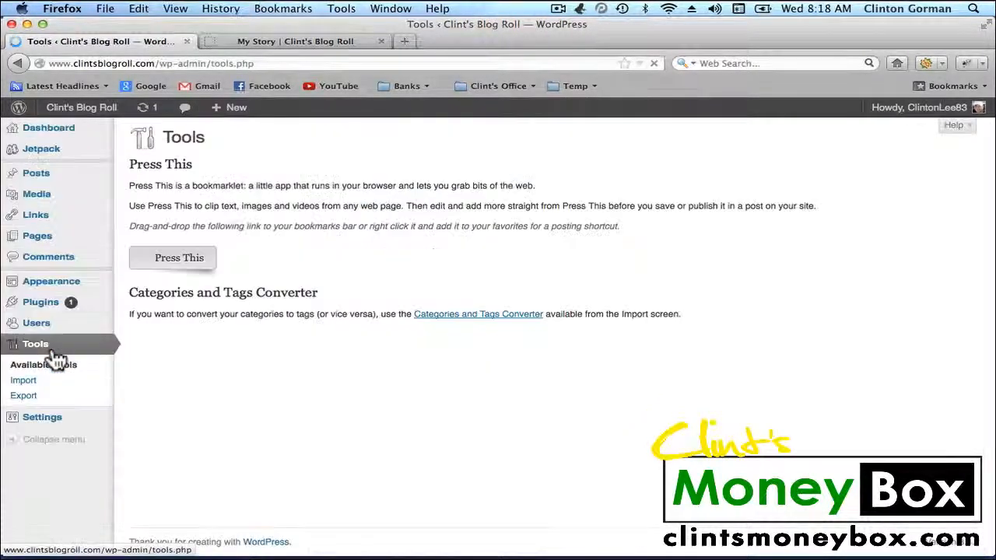
{"action": "mouse_move", "coordinate": [51, 426]}
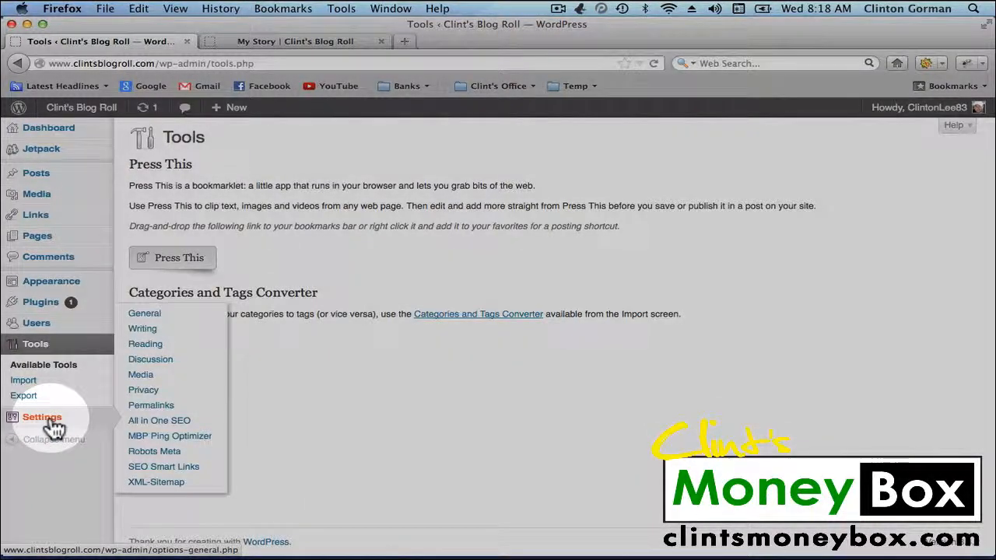
{"action": "left_click", "coordinate": [163, 317]}
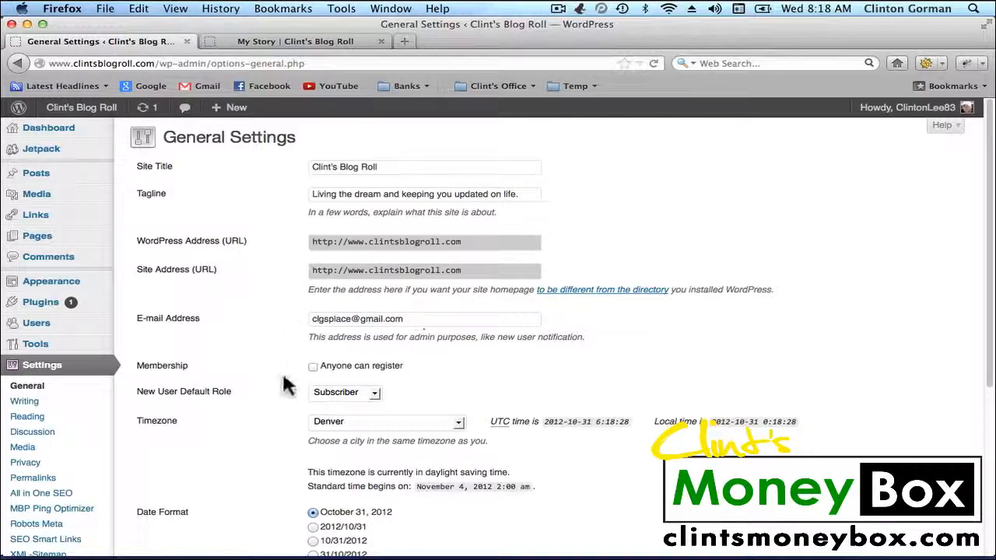
Step: Examine the General Settings from the site title and tagline down to the date format, time format and week start options
{"action": "scroll", "coordinate": [284, 378], "scroll_direction": "down", "scroll_amount": 1}
{"action": "scroll", "coordinate": [284, 378], "scroll_direction": "down", "scroll_amount": 5}
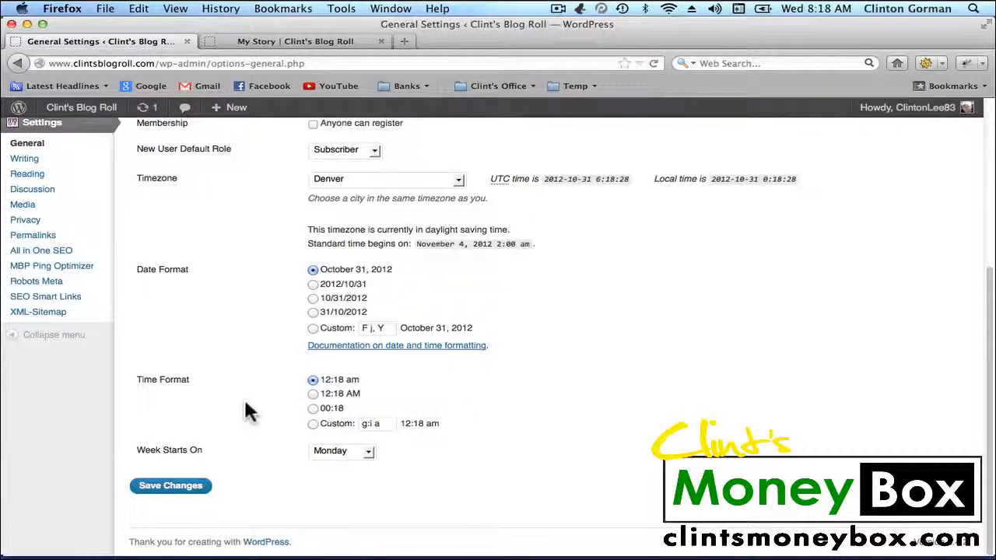
{"action": "scroll", "coordinate": [245, 410], "scroll_direction": "up", "scroll_amount": 5}
{"action": "scroll", "coordinate": [246, 410], "scroll_direction": "up", "scroll_amount": 1}
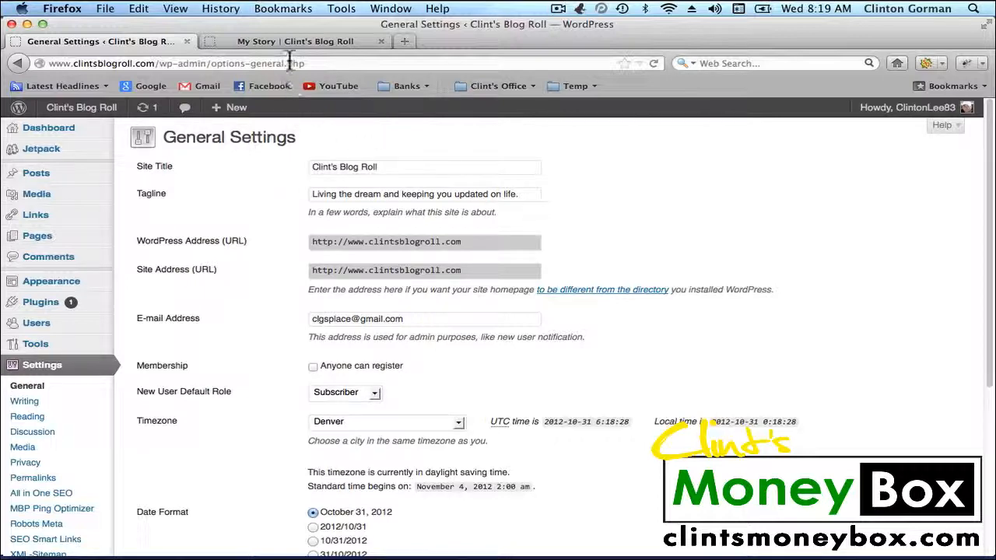
Step: Switch to the live blog, view its home page, and reopen the My Story page
{"action": "left_click", "coordinate": [305, 41]}
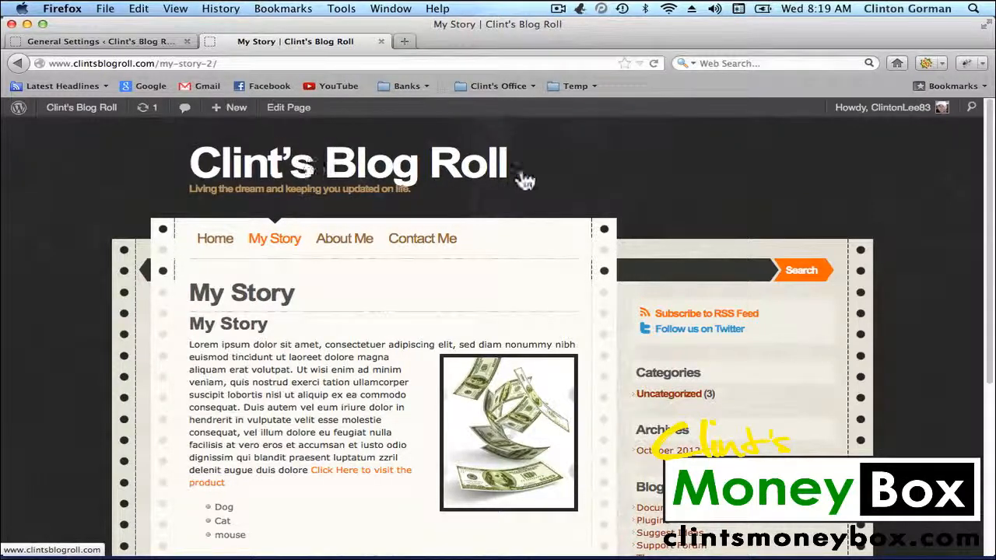
{"action": "left_click", "coordinate": [247, 152]}
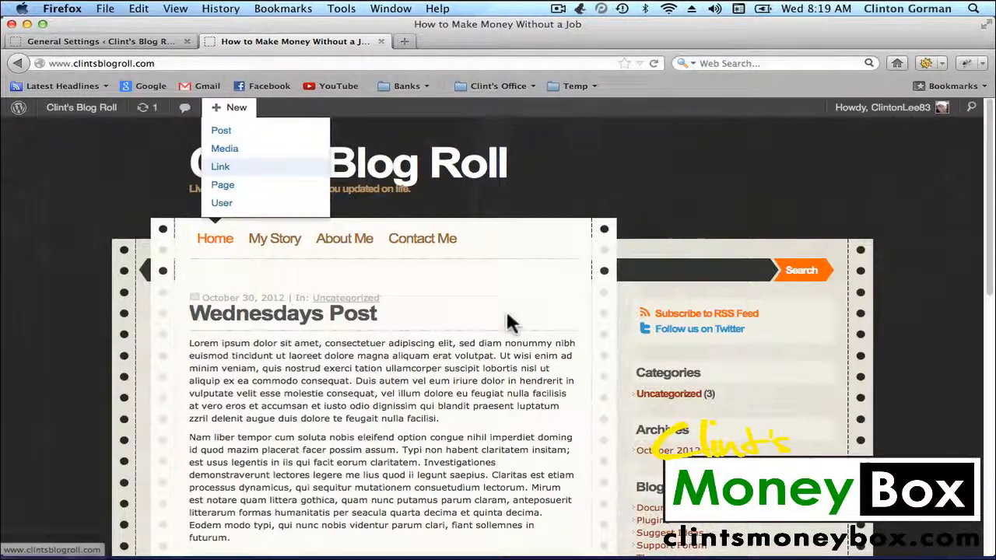
{"action": "left_click", "coordinate": [282, 238]}
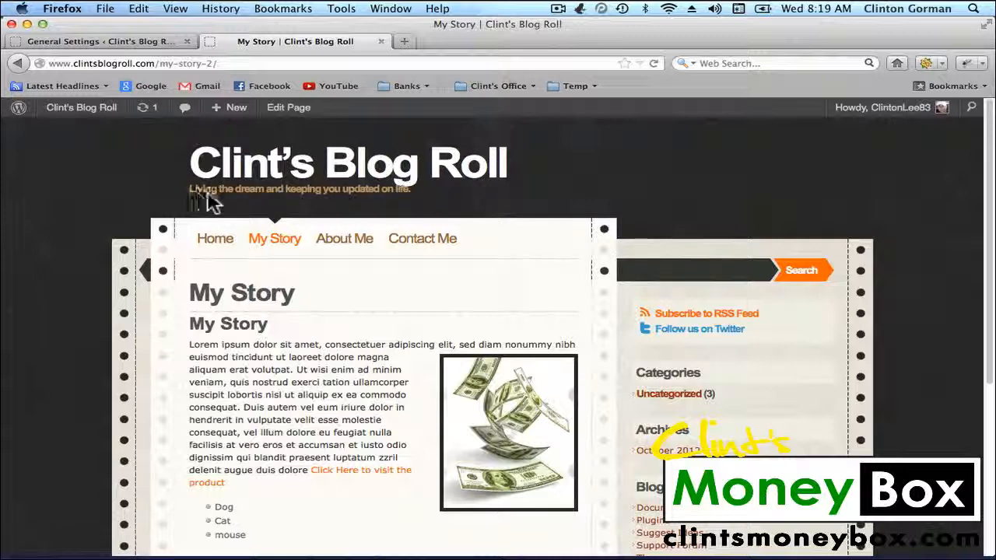
Step: Return to the blog's General Settings and review the membership, timezone, date and time options again
{"action": "left_click", "coordinate": [92, 39]}
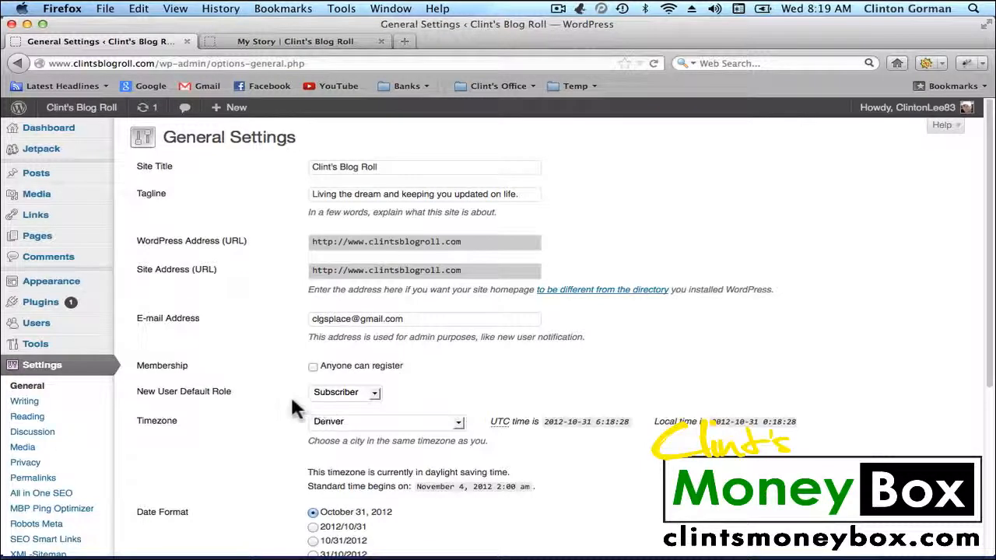
{"action": "scroll", "coordinate": [296, 395], "scroll_direction": "down", "scroll_amount": 5}
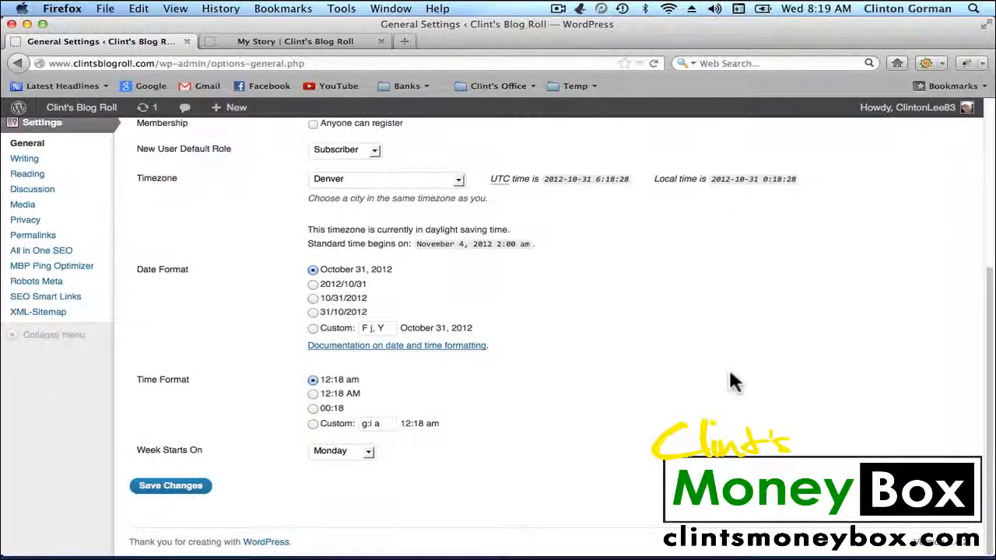
{"action": "scroll", "coordinate": [732, 379], "scroll_direction": "up", "scroll_amount": 5}
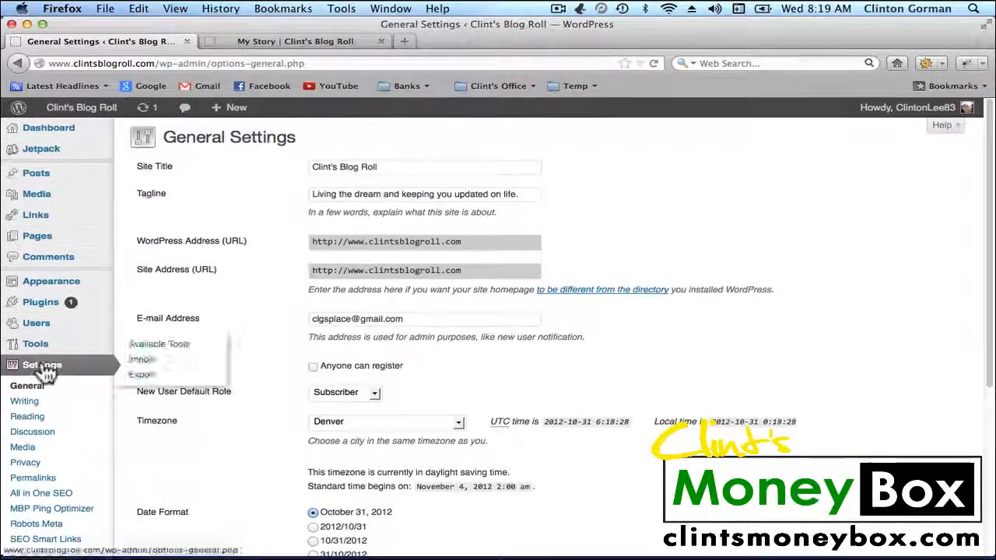